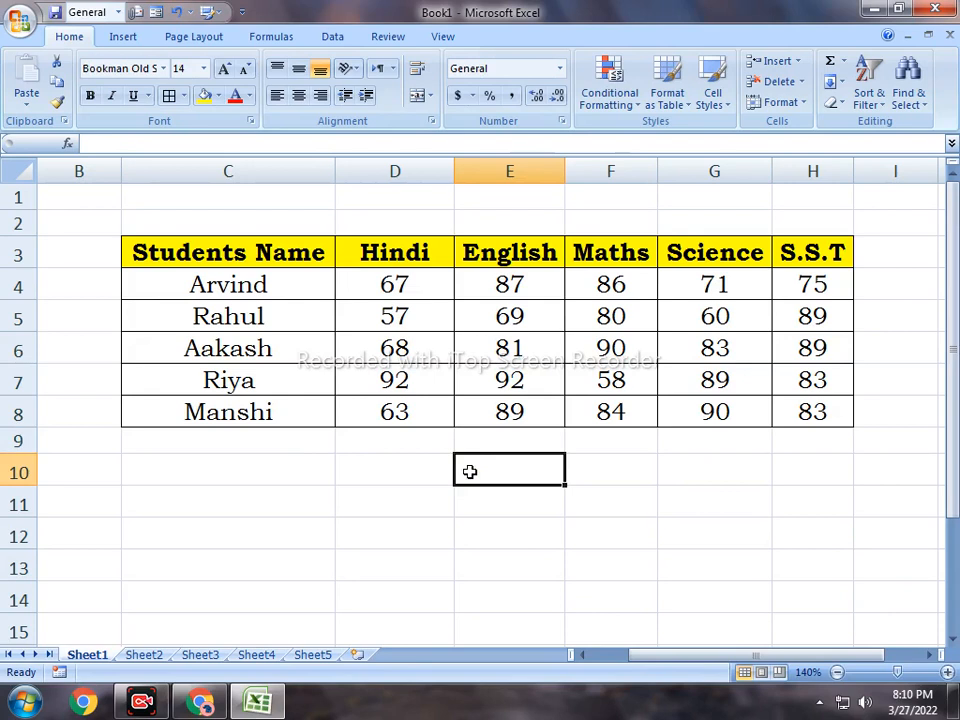
Step: Examine the students' marks table, looking at the whole table and the marks in the Hindi column
{"action": "left_click", "coordinate": [416, 464]}
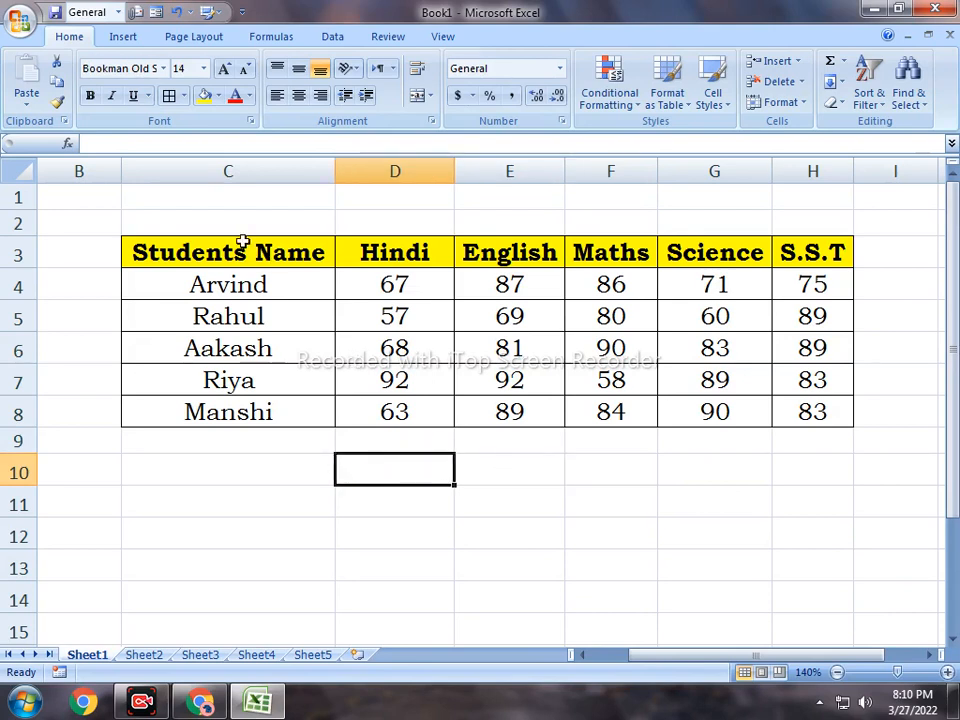
{"action": "left_click_drag", "start_coordinate": [240, 243], "coordinate": [808, 418]}
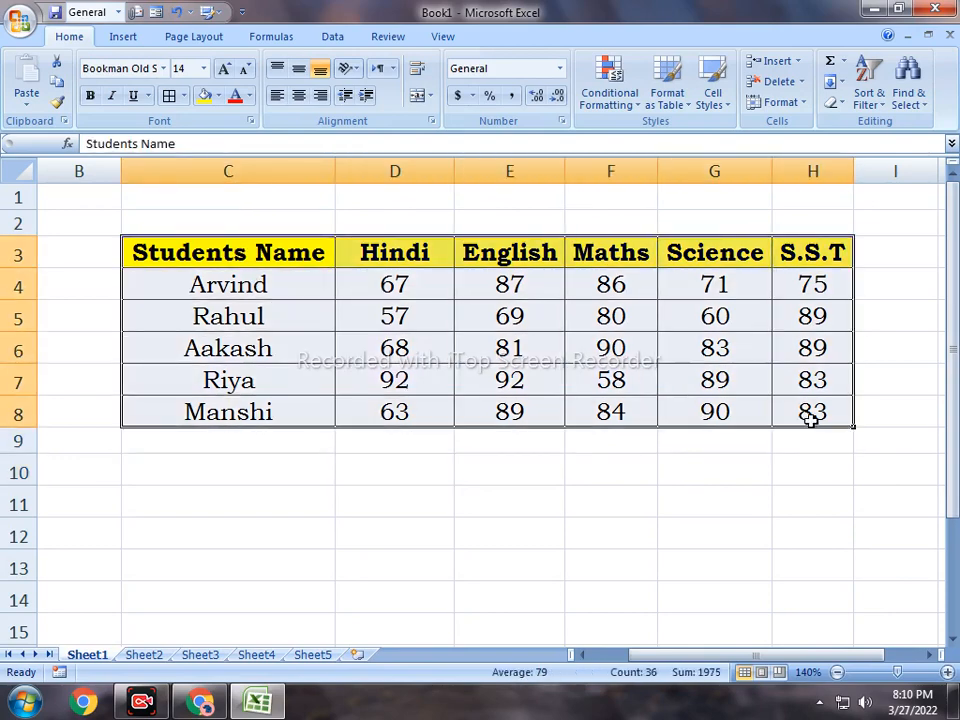
{"action": "left_click", "coordinate": [458, 478]}
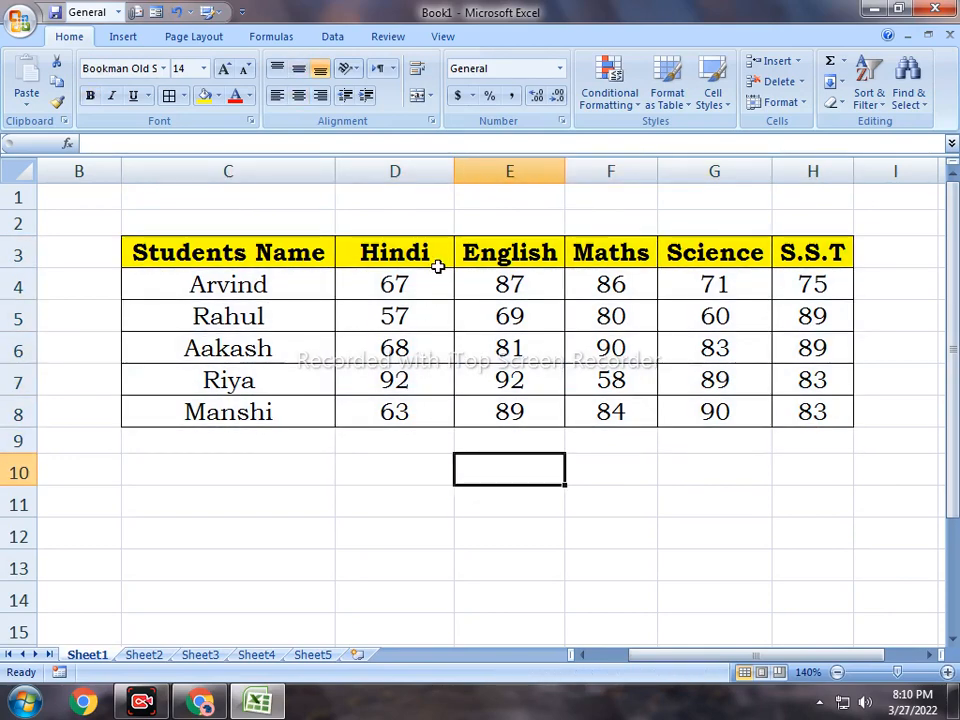
{"action": "left_click_drag", "start_coordinate": [437, 262], "coordinate": [422, 403]}
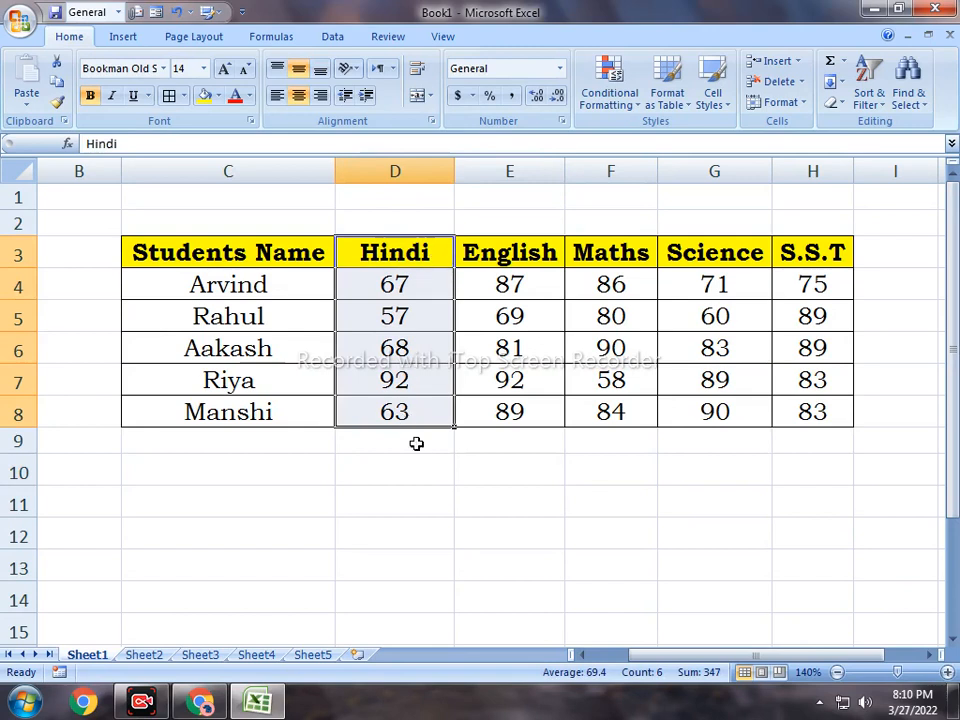
{"action": "left_click", "coordinate": [422, 482]}
{"action": "left_click_drag", "start_coordinate": [416, 276], "coordinate": [422, 411]}
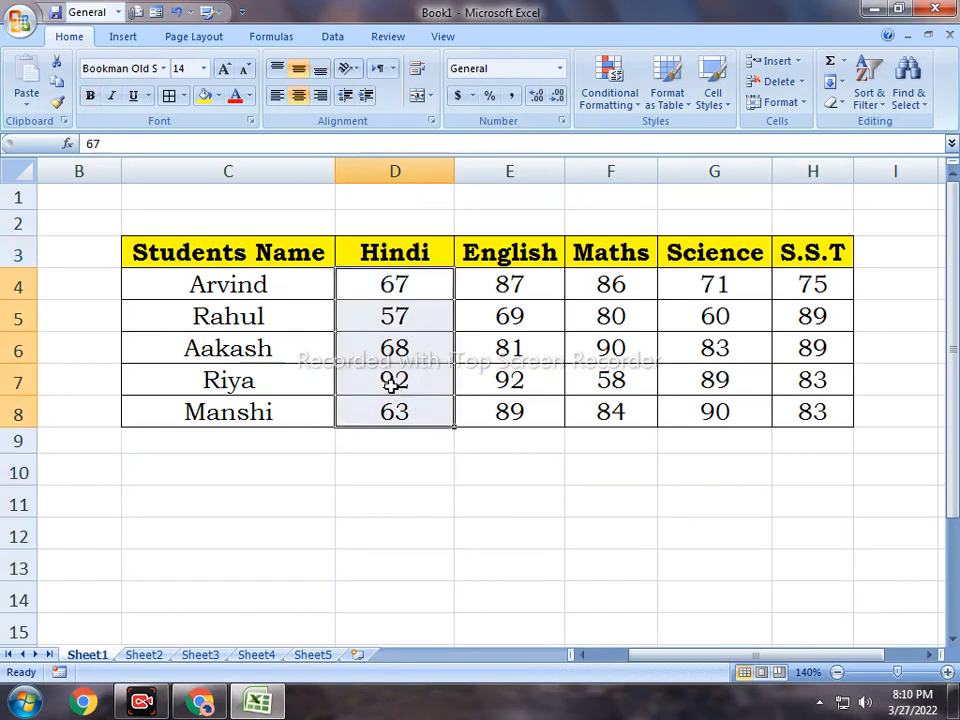
{"action": "left_click", "coordinate": [436, 371]}
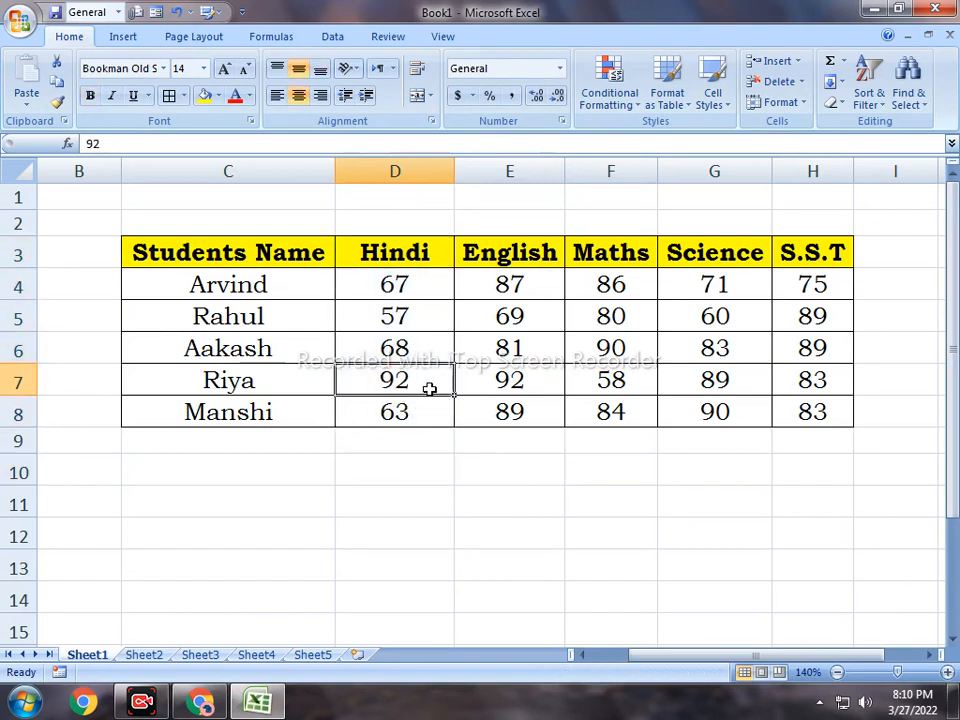
{"action": "left_click_drag", "start_coordinate": [422, 298], "coordinate": [426, 409]}
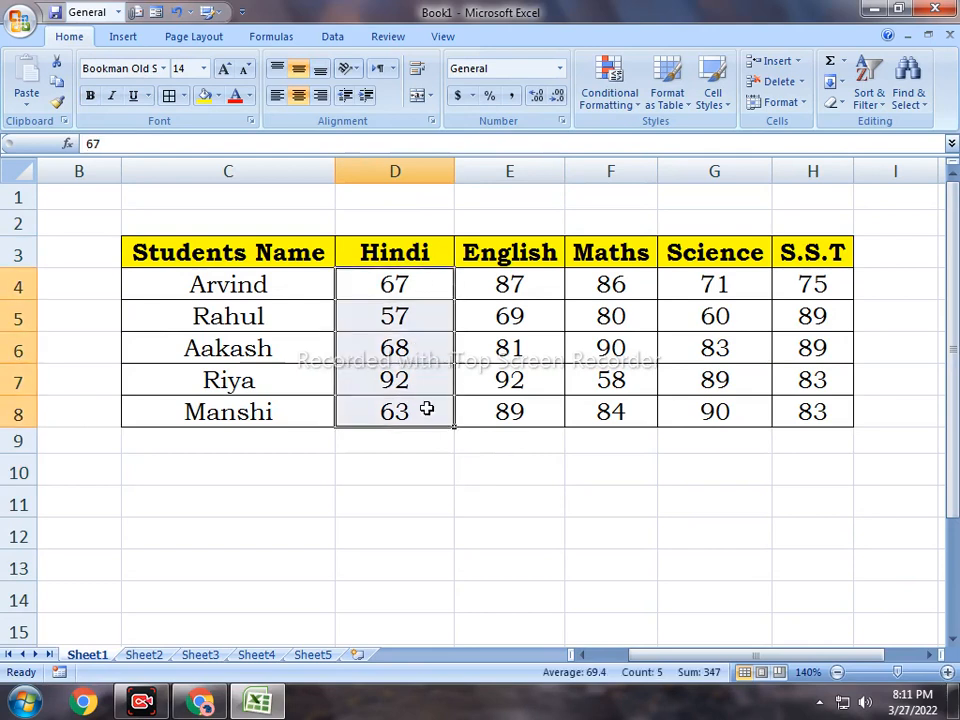
{"action": "left_click", "coordinate": [407, 315]}
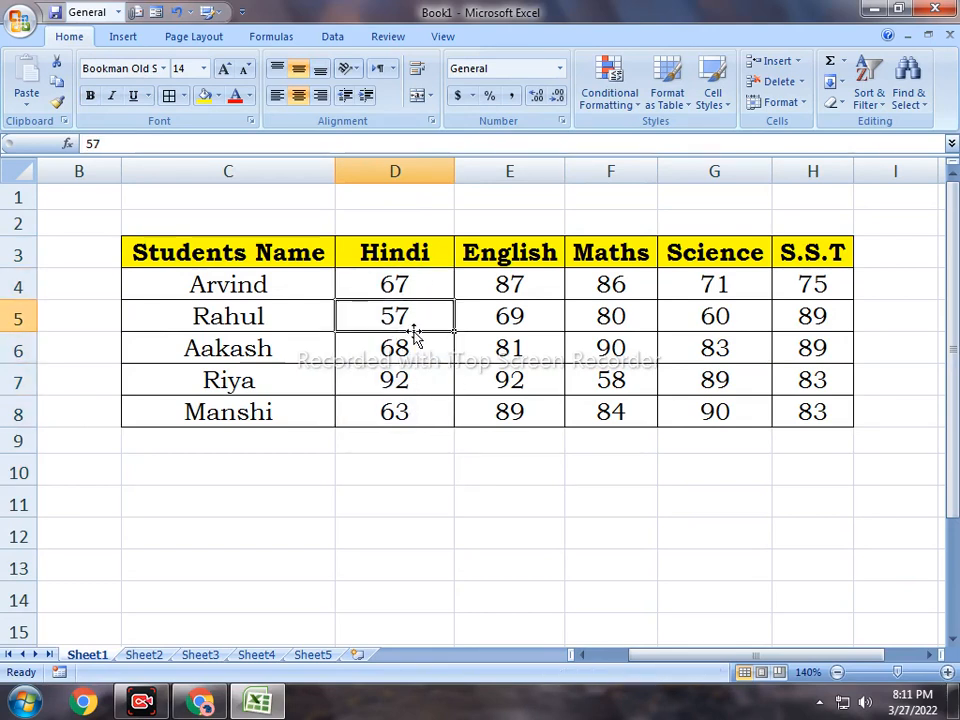
{"action": "left_click_drag", "start_coordinate": [317, 281], "coordinate": [810, 418]}
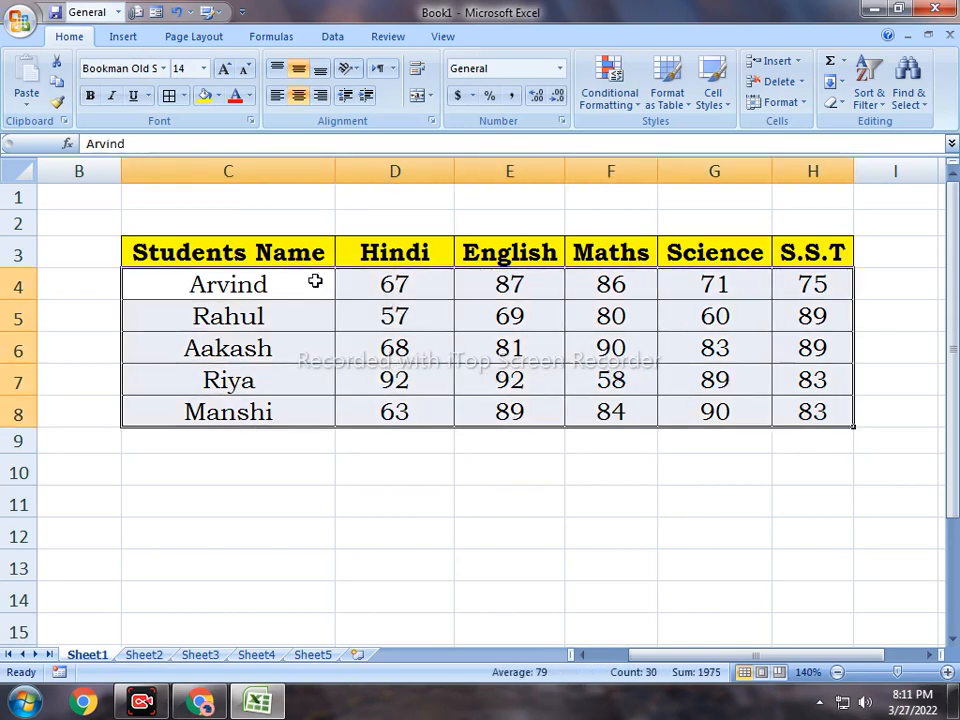
{"action": "left_click_drag", "start_coordinate": [392, 285], "coordinate": [414, 399]}
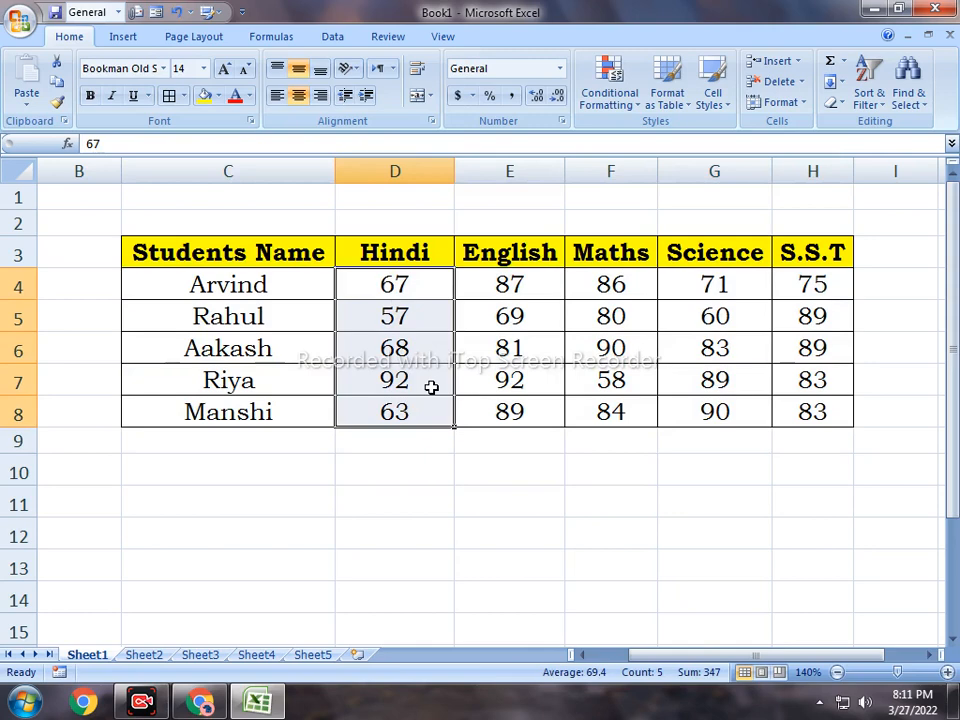
Step: Enter =MAX(D4:D8) in D10 to find the highest Hindi mark, and check it against the Hindi marks
{"action": "left_click", "coordinate": [404, 473]}
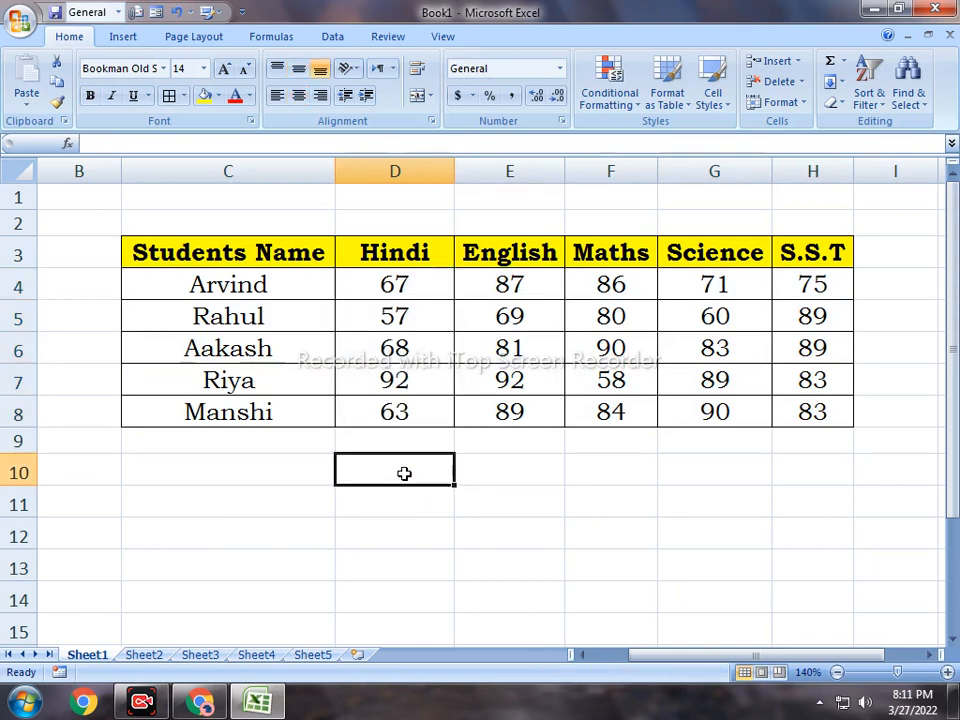
{"action": "type", "text": "=ma"}
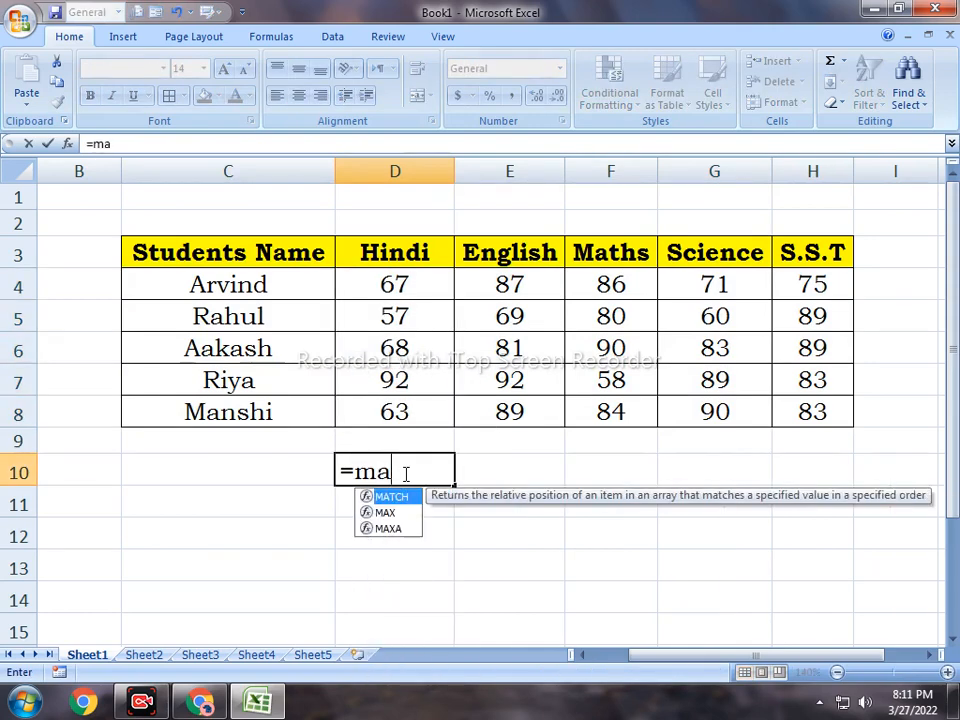
{"action": "type", "text": "x"}
{"action": "key", "text": "Tab"}
{"action": "key", "text": "Up"}
{"action": "key", "text": "Up"}
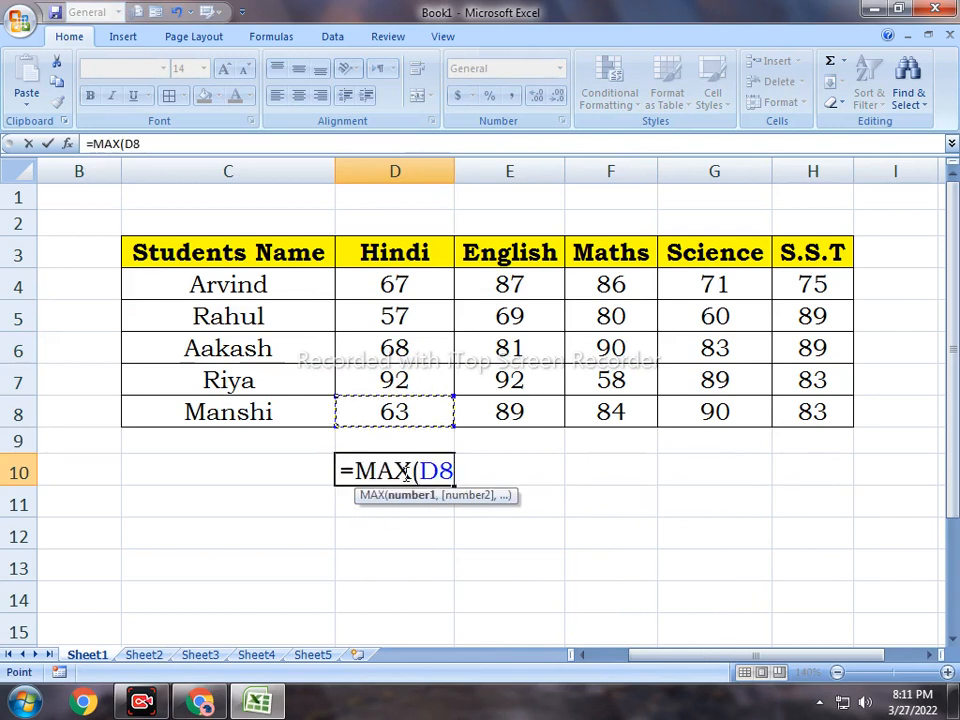
{"action": "key", "text": "shift+Up"}
{"action": "key", "text": "shift+Up"}
{"action": "key", "text": "shift+Up"}
{"action": "key", "text": "shift+Up"}
{"action": "type", "text": ")"}
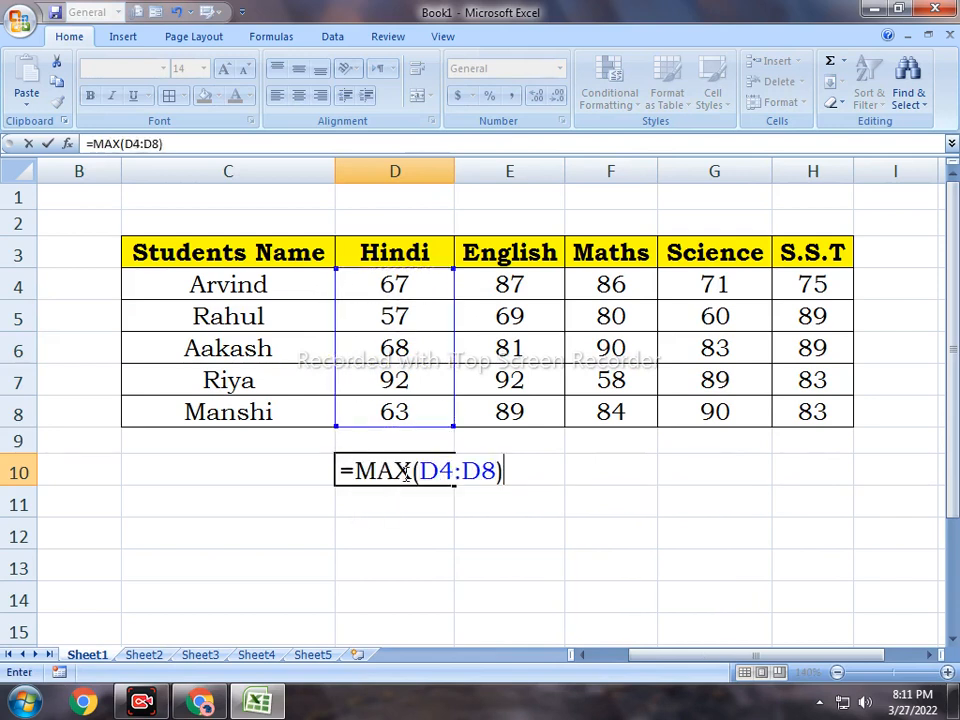
{"action": "key", "text": "Return"}
{"action": "left_click", "coordinate": [404, 473]}
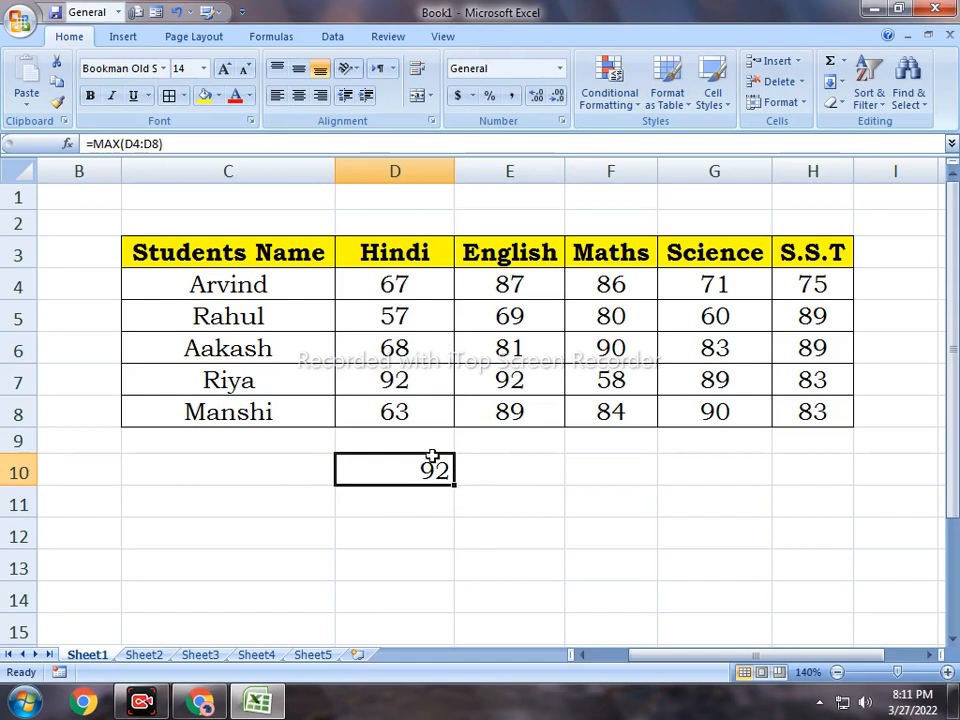
{"action": "left_click_drag", "start_coordinate": [396, 282], "coordinate": [405, 414]}
{"action": "left_click", "coordinate": [408, 474]}
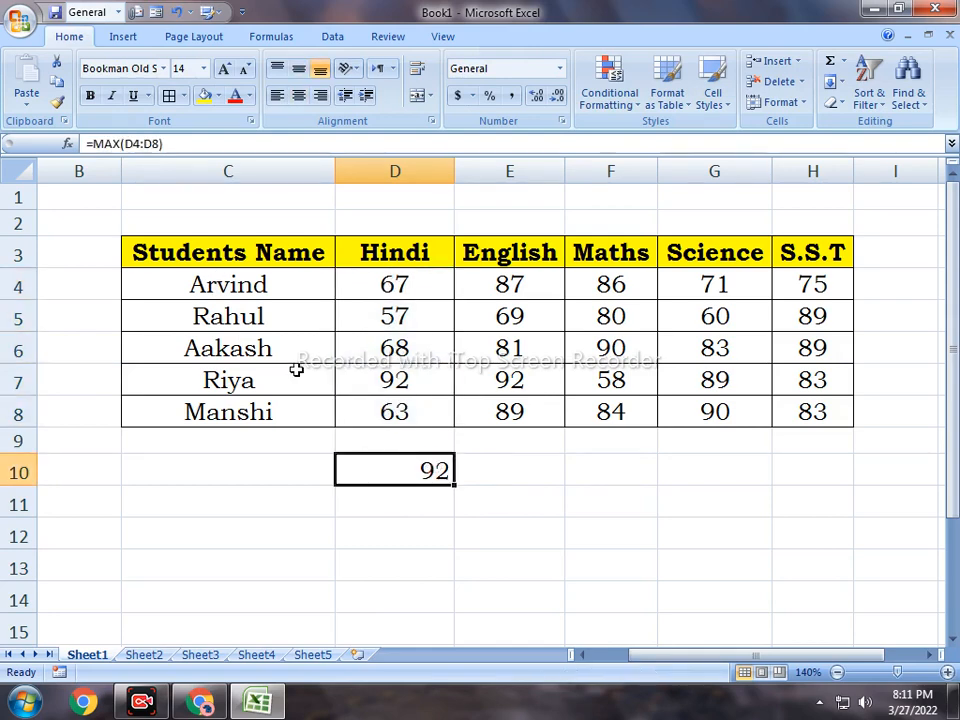
Step: Enter =MIN(D4:D8) in D11 to find the lowest Hindi mark
{"action": "left_click", "coordinate": [398, 500]}
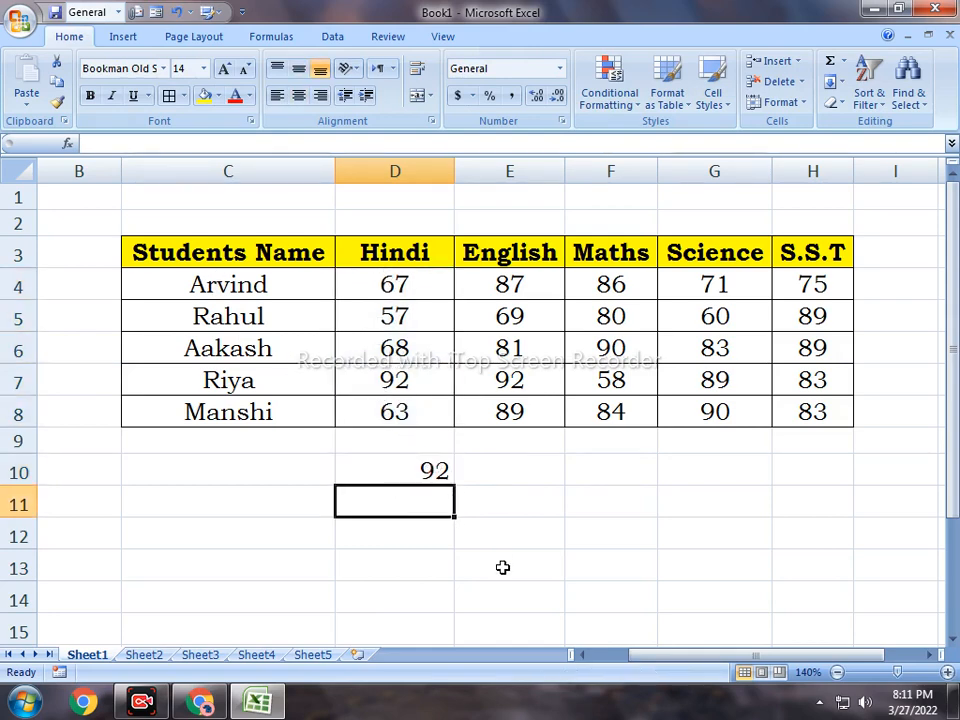
{"action": "type", "text": "=min"}
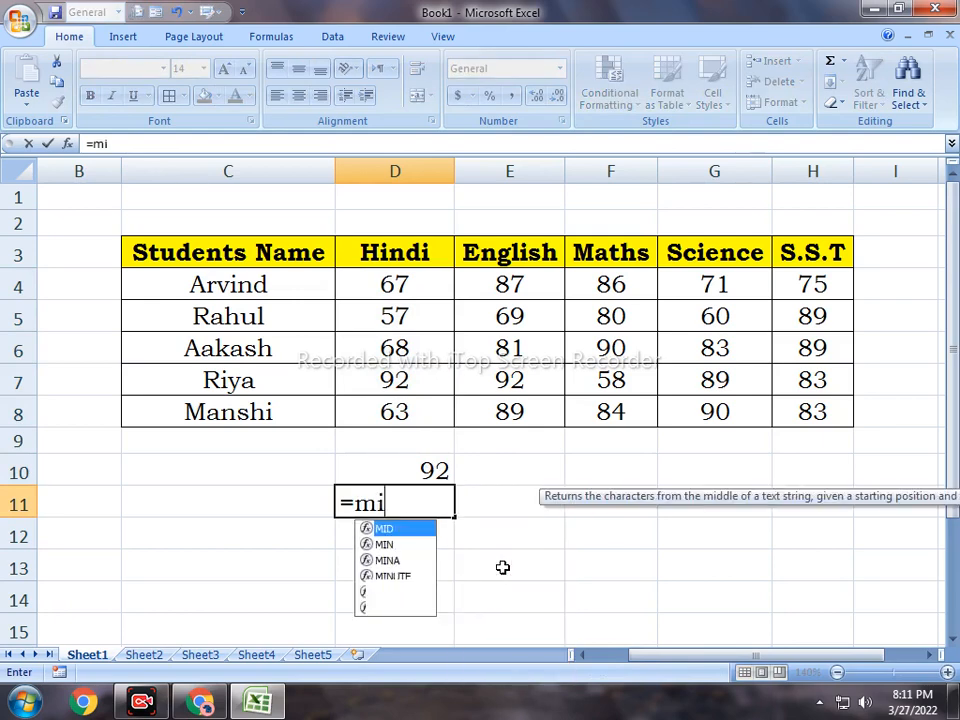
{"action": "key", "text": "Tab"}
{"action": "key", "text": "Up"}
{"action": "key", "text": "Up"}
{"action": "key", "text": "Up"}
{"action": "key", "text": "shift+Up"}
{"action": "key", "text": "shift+Up"}
{"action": "key", "text": "shift+Up"}
{"action": "key", "text": "shift+Up"}
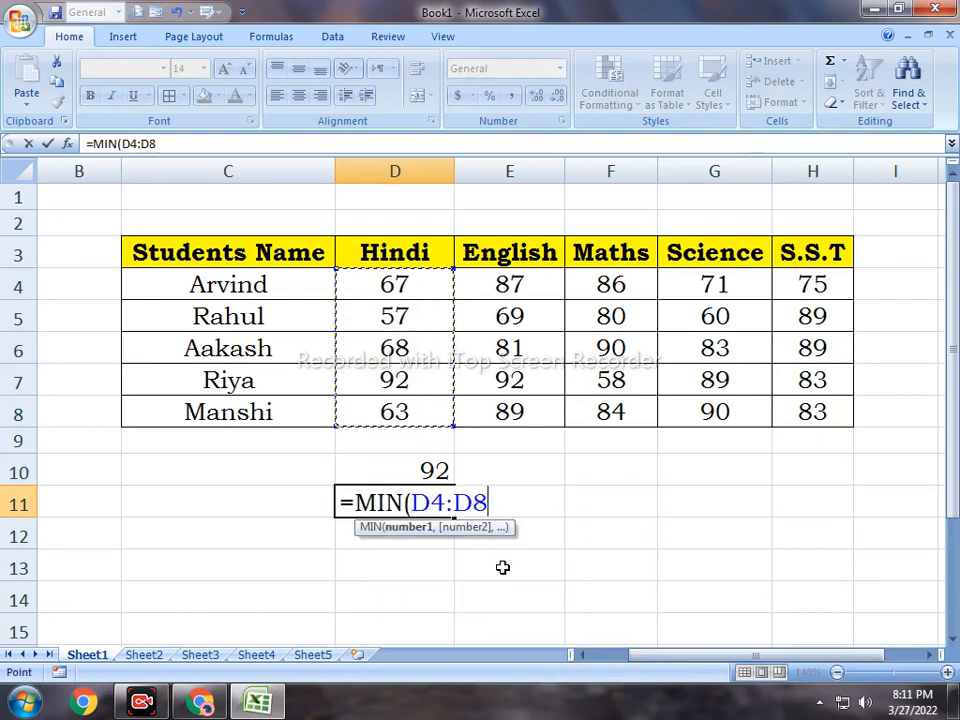
{"action": "type", "text": ")"}
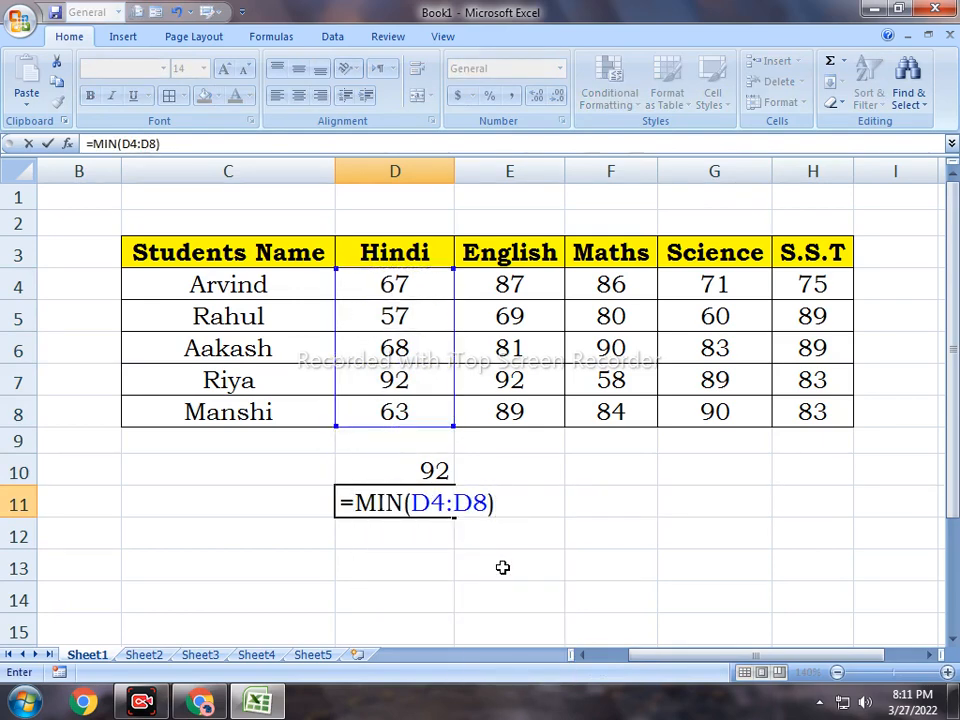
{"action": "key", "text": "Return"}
{"action": "key", "text": "Up"}
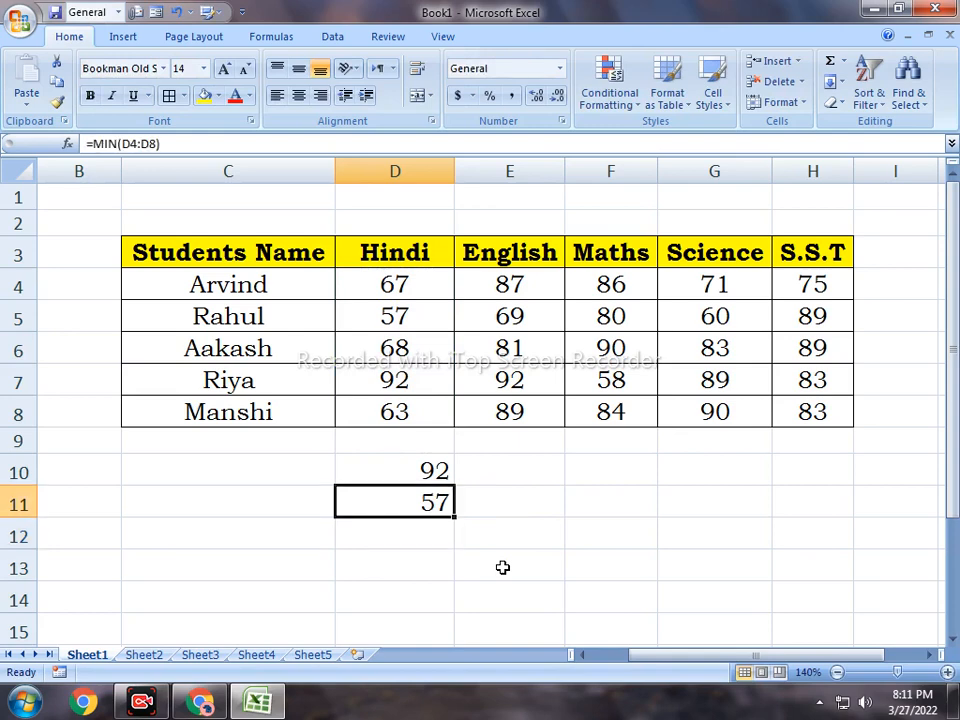
Step: Enter =AVERAGE(D4:D8) in D12 to calculate the average Hindi mark
{"action": "key", "text": "Down"}
{"action": "type", "text": "=avera"}
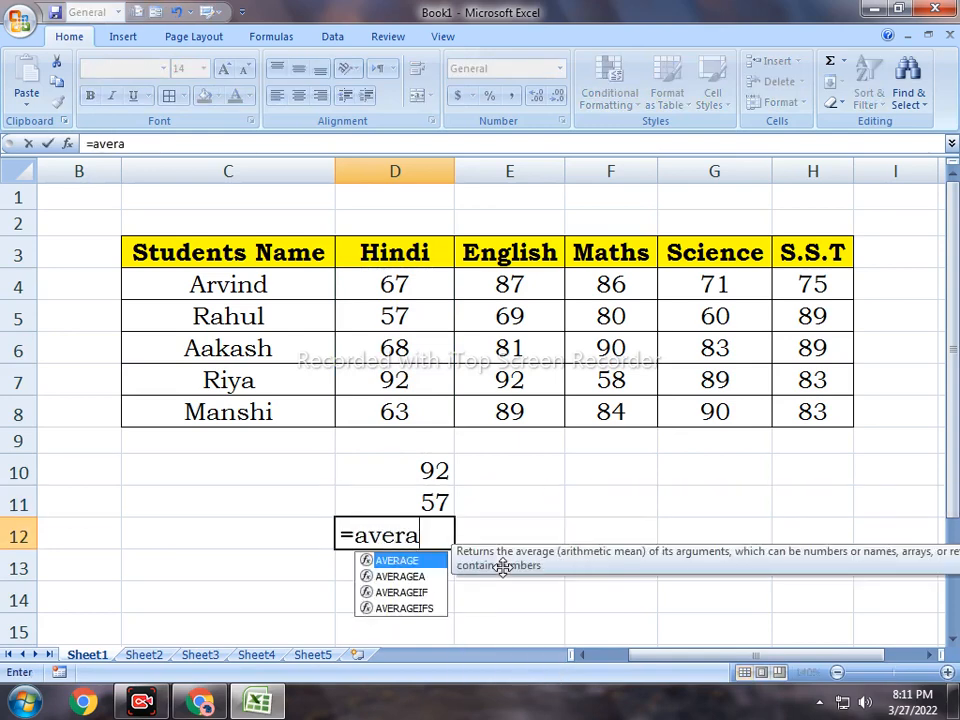
{"action": "key", "text": "Tab"}
{"action": "key", "text": "Up"}
{"action": "key", "text": "Up"}
{"action": "key", "text": "Up"}
{"action": "key", "text": "Up"}
{"action": "key", "text": "shift+Up"}
{"action": "key", "text": "shift+Up"}
{"action": "key", "text": "shift+Up"}
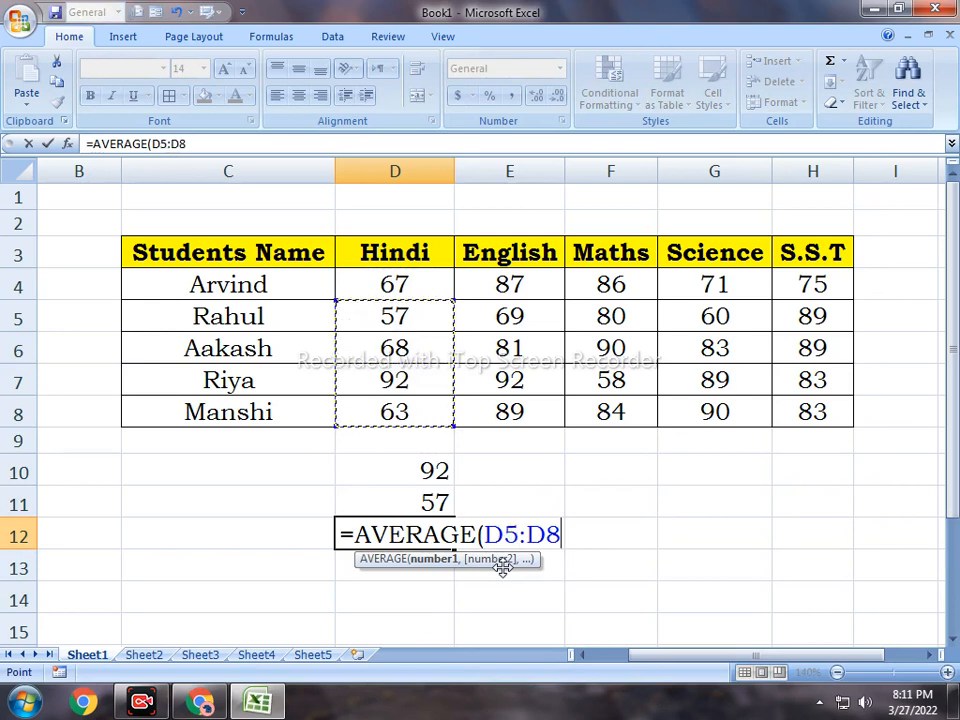
{"action": "key", "text": "shift+Up"}
{"action": "type", "text": ")"}
{"action": "key", "text": "Return"}
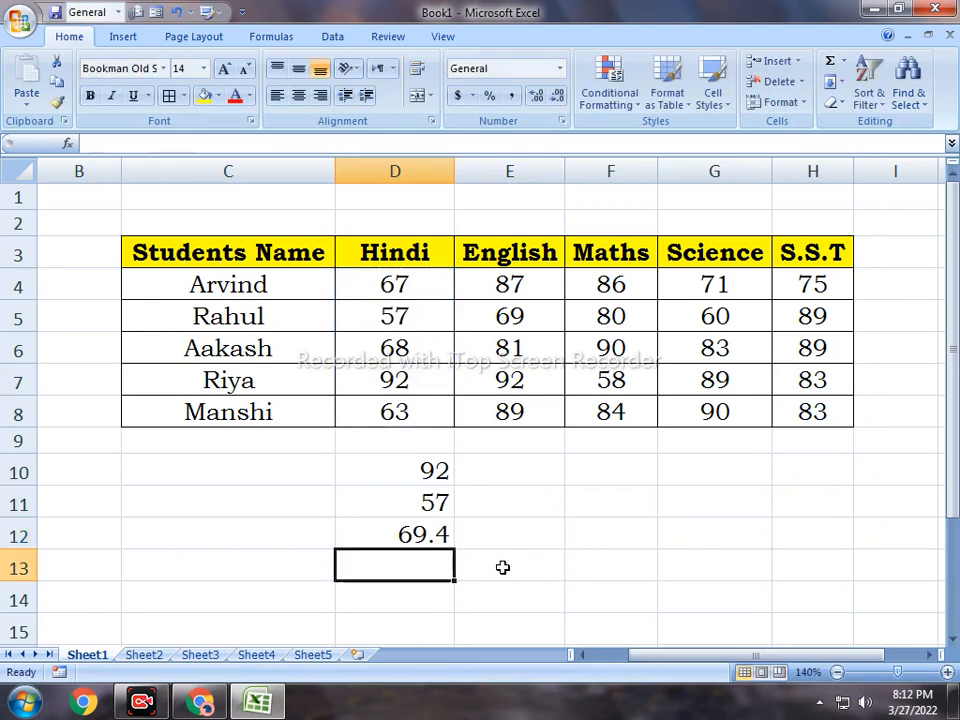
{"action": "key", "text": "Up"}
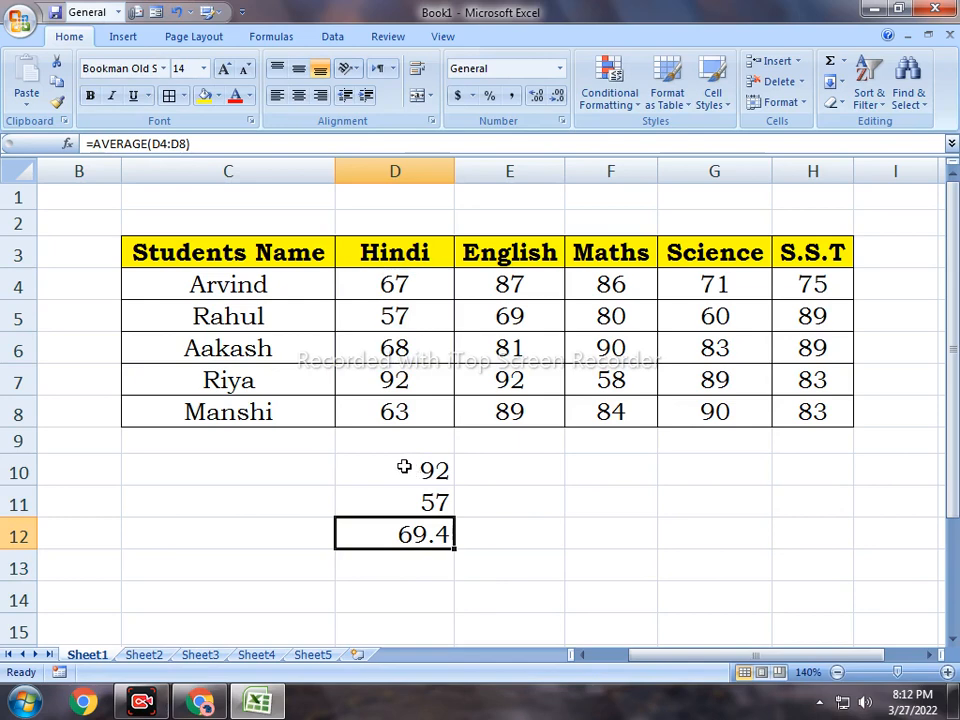
Step: Delete the three formulas in D10:D12 below the Hindi column
{"action": "left_click_drag", "start_coordinate": [404, 467], "coordinate": [414, 538]}
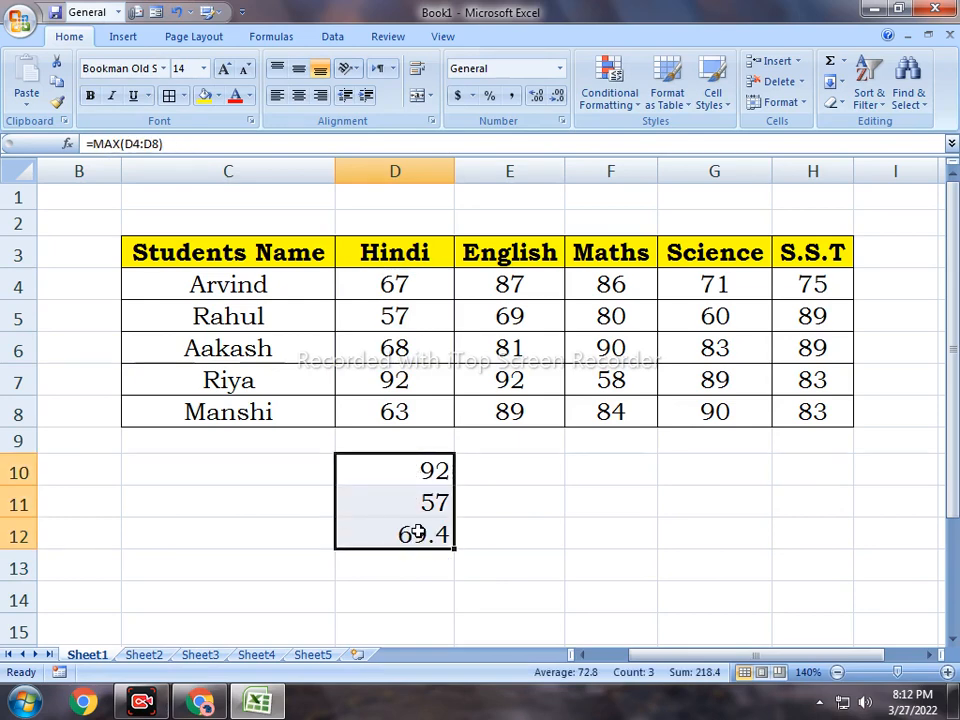
{"action": "key", "text": "Delete"}
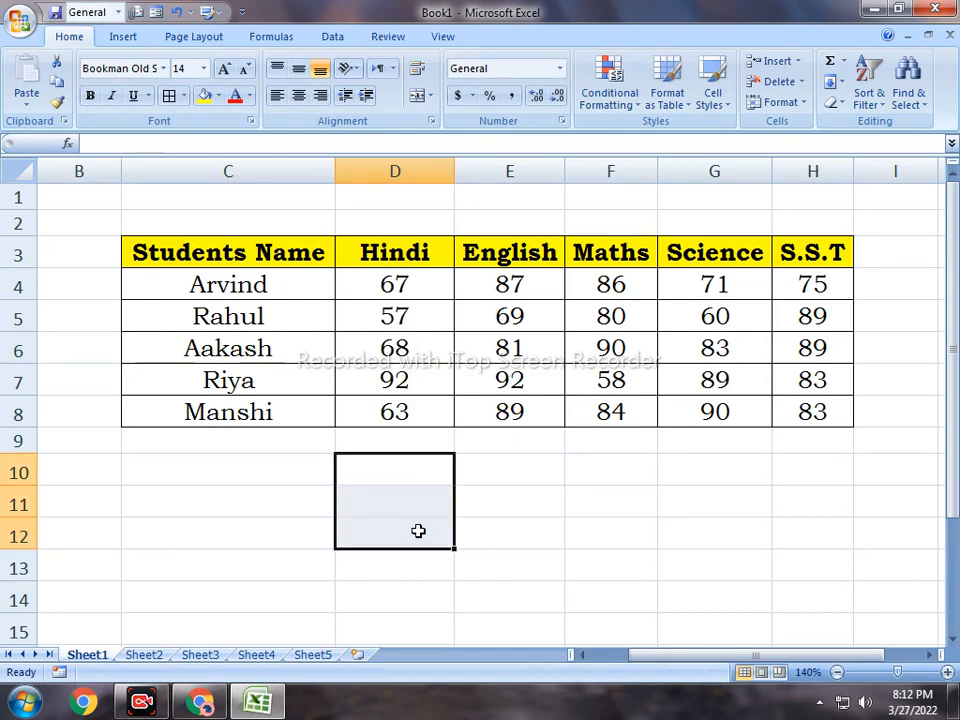
{"action": "left_click", "coordinate": [404, 497]}
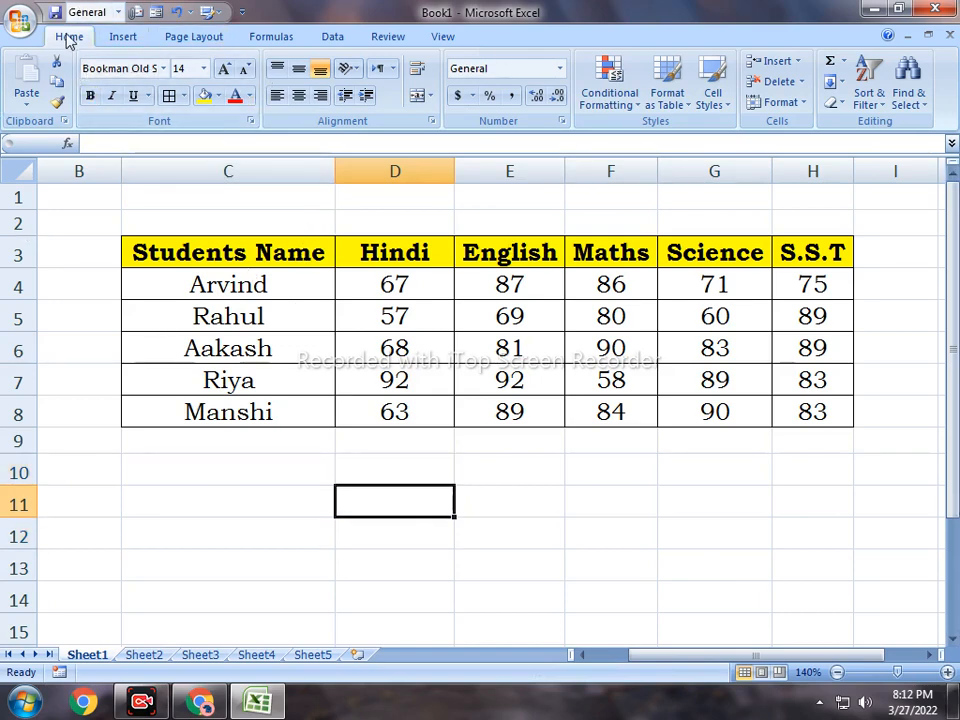
Step: Try the formula =MAX(hindi) in D10, using the subject name instead of a cell range, and clear the cell
{"action": "left_click", "coordinate": [276, 38]}
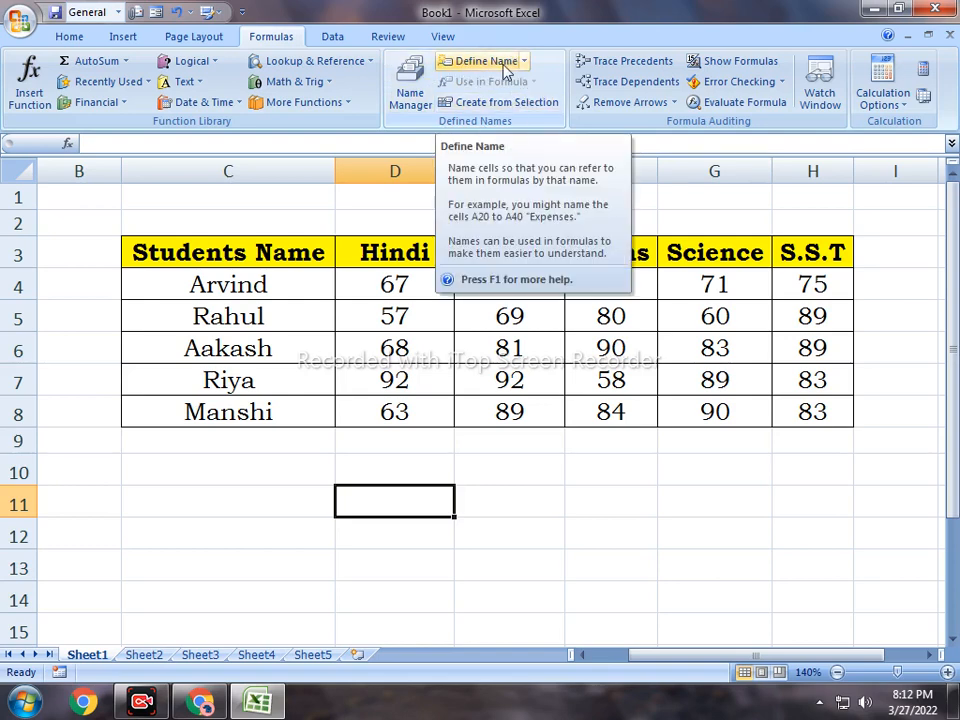
{"action": "left_click", "coordinate": [408, 472]}
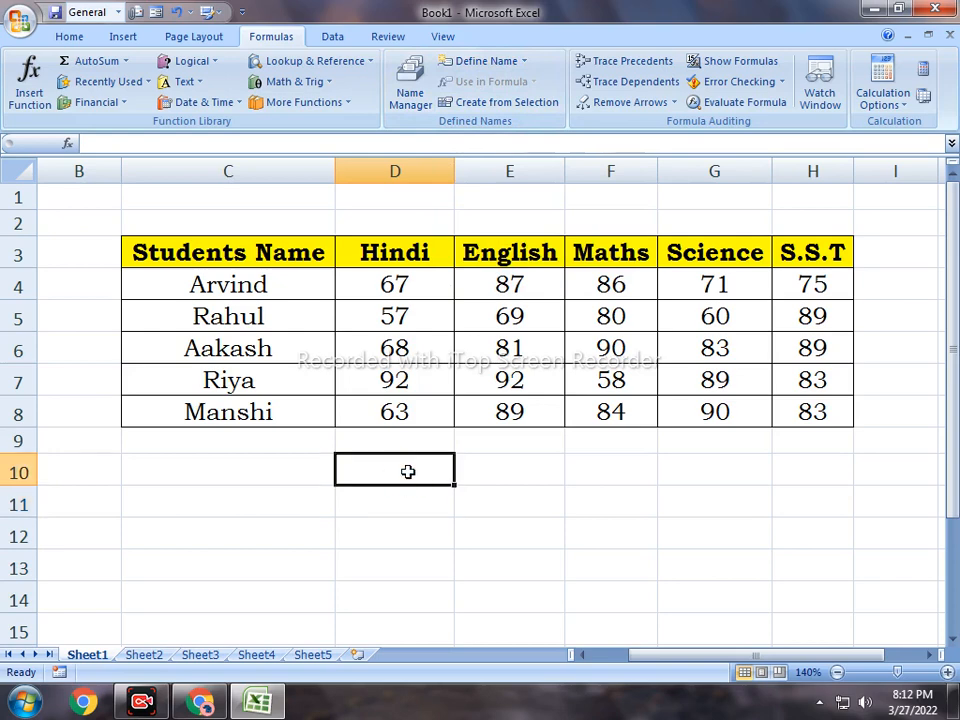
{"action": "type", "text": "=max"}
{"action": "key", "text": "Tab"}
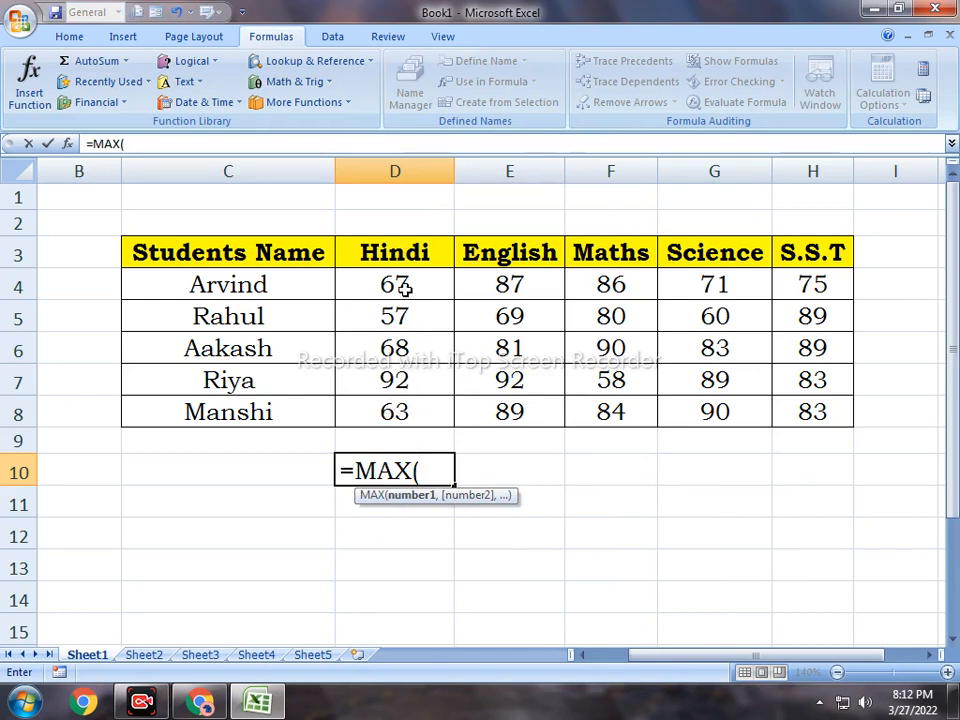
{"action": "type", "text": "hindi"}
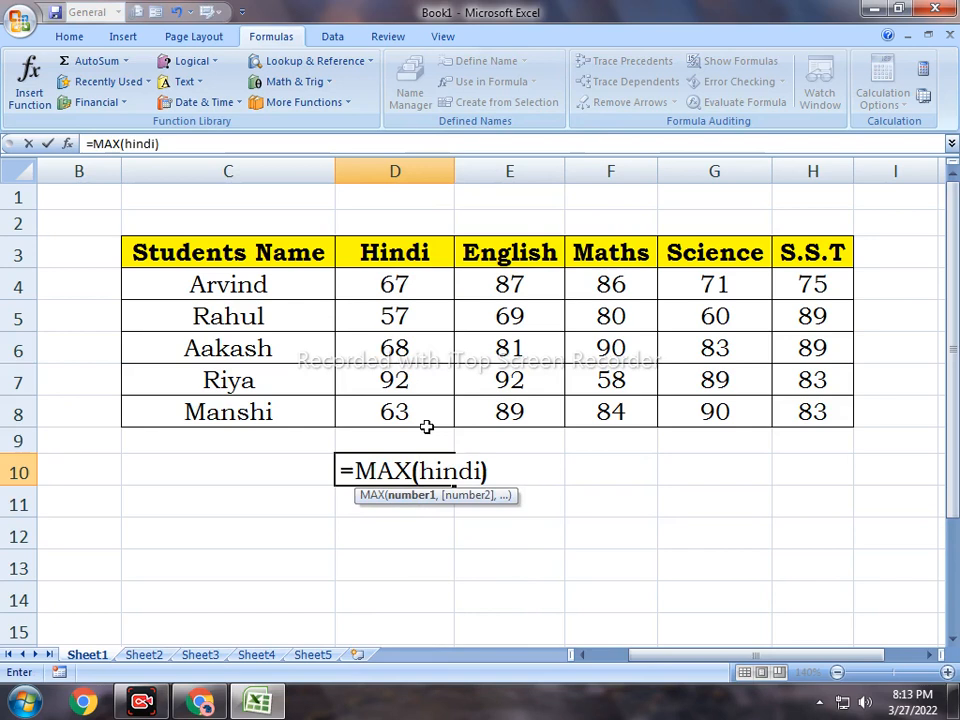
{"action": "key", "text": "Return"}
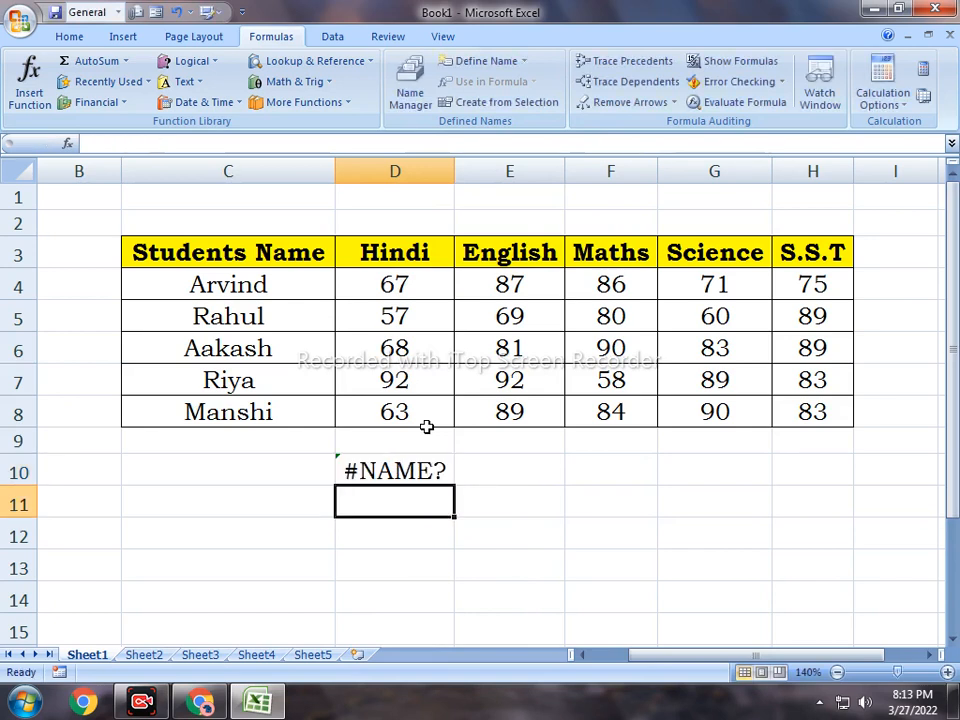
{"action": "left_click", "coordinate": [403, 465]}
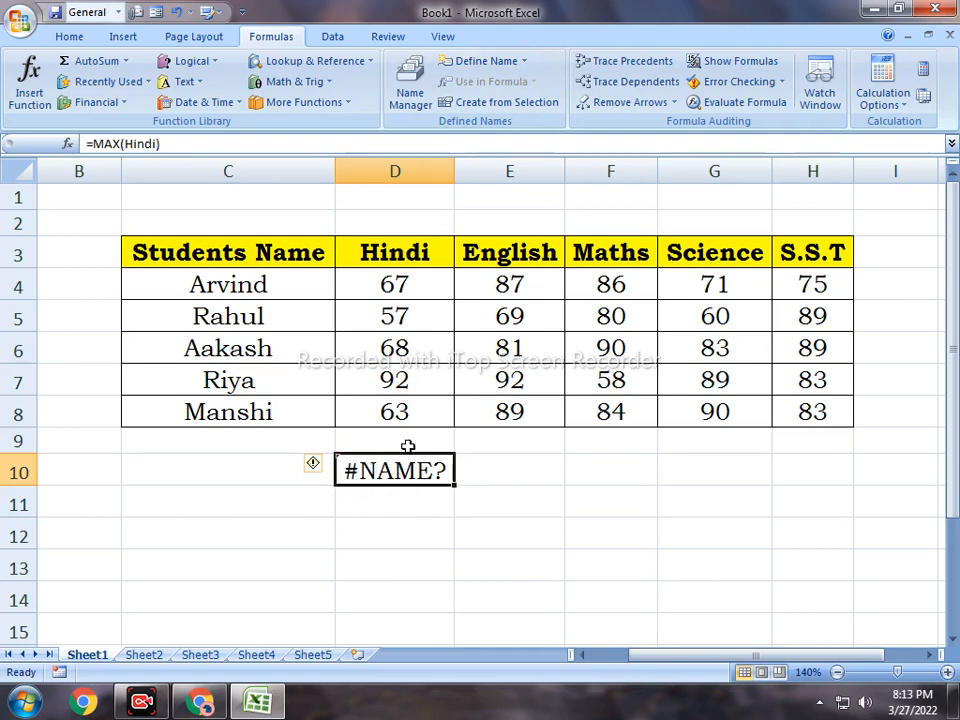
{"action": "key", "text": "Delete"}
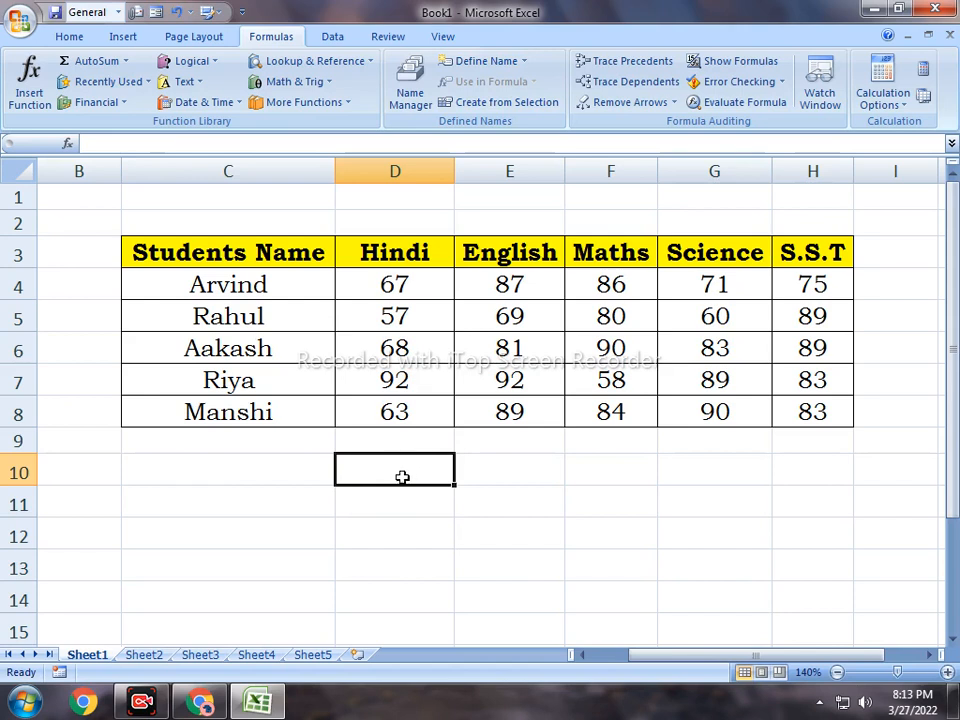
Step: Define the workbook-scope name Hindi referring to the Hindi marks in Sheet1 cells D4:D8
{"action": "left_click", "coordinate": [428, 495]}
{"action": "left_click", "coordinate": [429, 470]}
{"action": "left_click", "coordinate": [488, 62]}
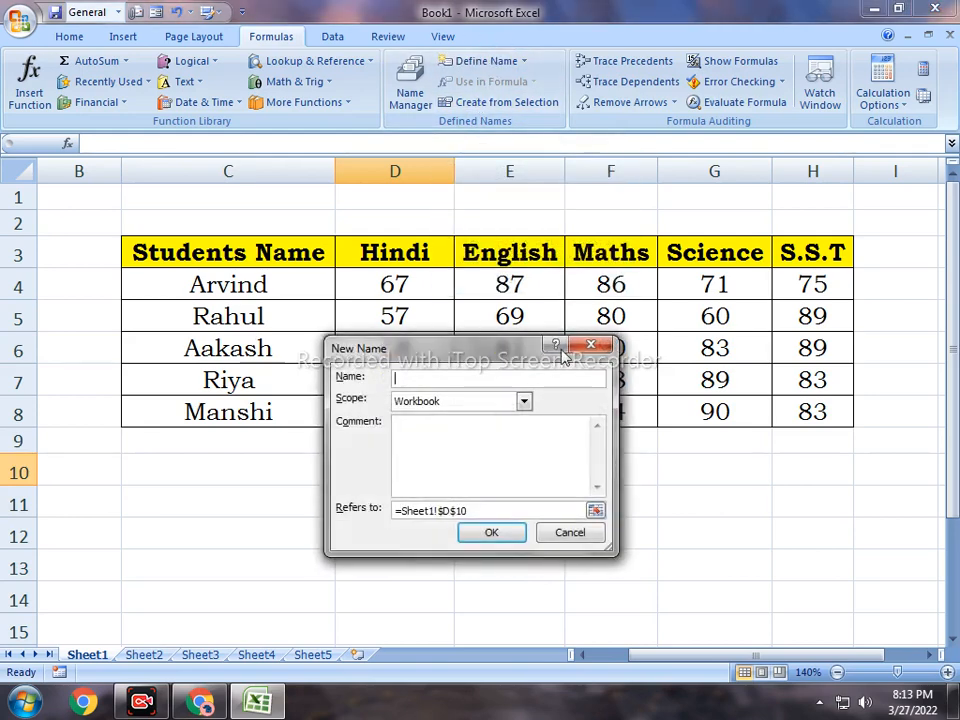
{"action": "left_click_drag", "start_coordinate": [489, 349], "coordinate": [654, 183]}
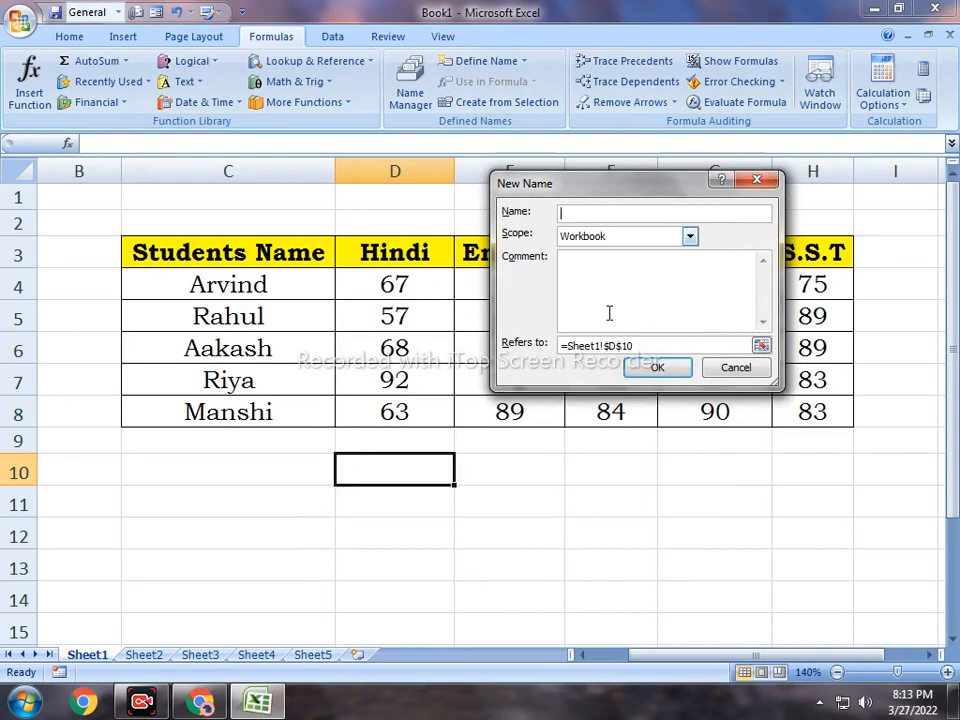
{"action": "left_click_drag", "start_coordinate": [626, 197], "coordinate": [699, 107]}
{"action": "left_click", "coordinate": [694, 255]}
{"action": "left_click_drag", "start_coordinate": [694, 255], "coordinate": [644, 257]}
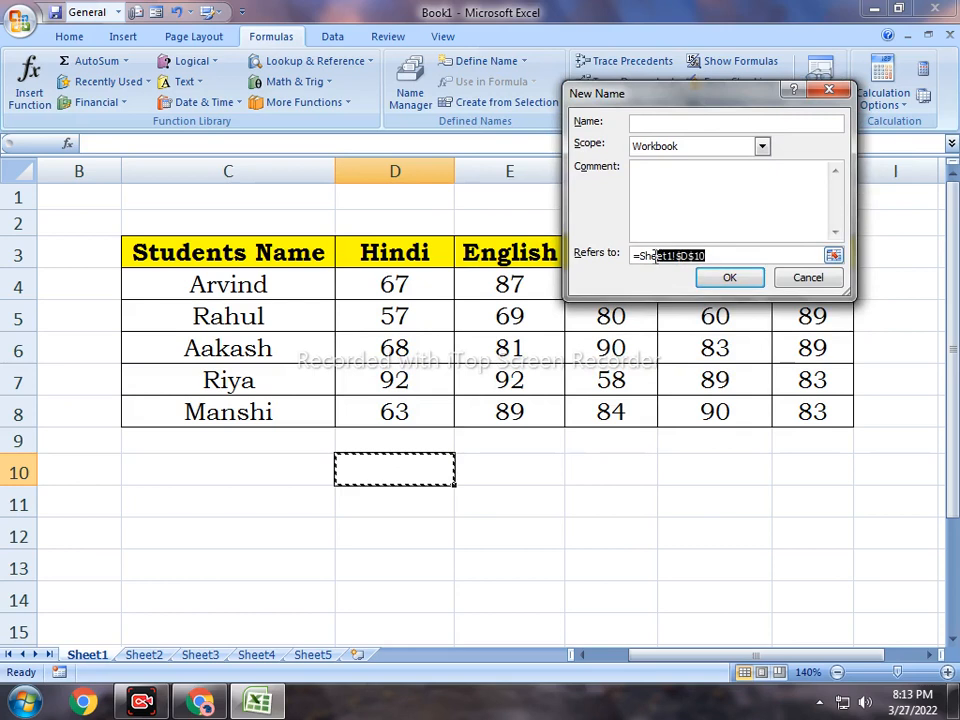
{"action": "key", "text": "BackSpace"}
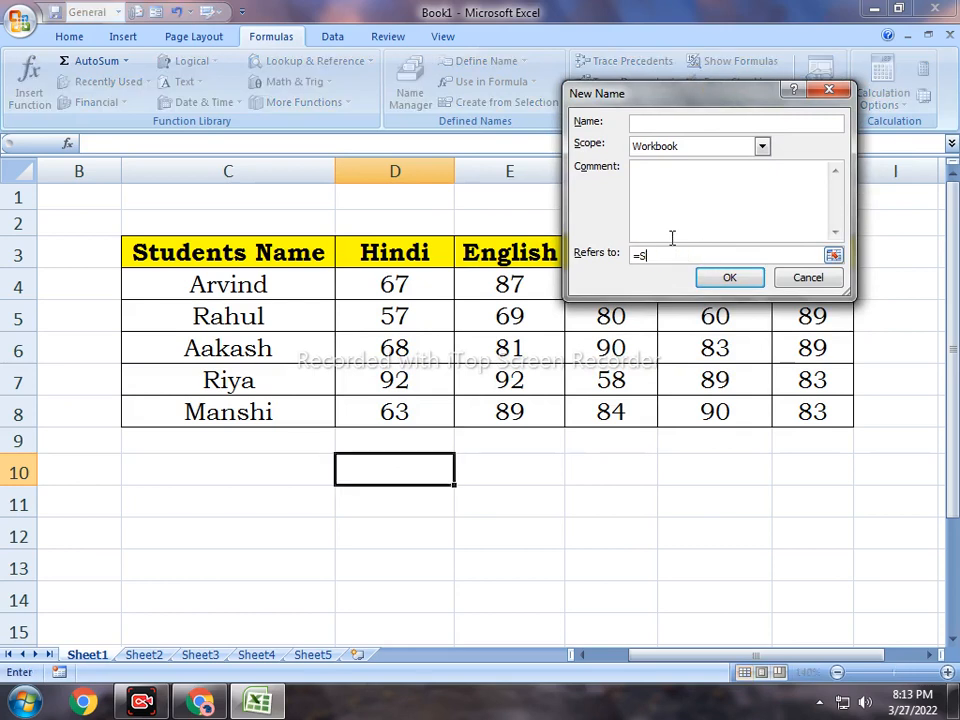
{"action": "left_click_drag", "start_coordinate": [421, 285], "coordinate": [424, 411]}
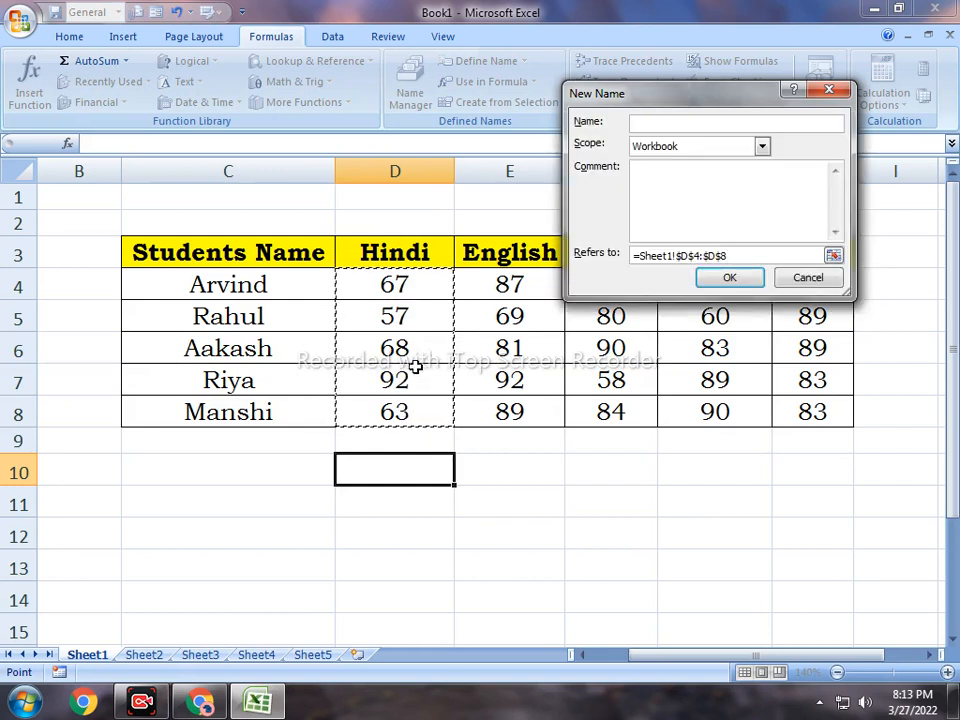
{"action": "left_click", "coordinate": [667, 123]}
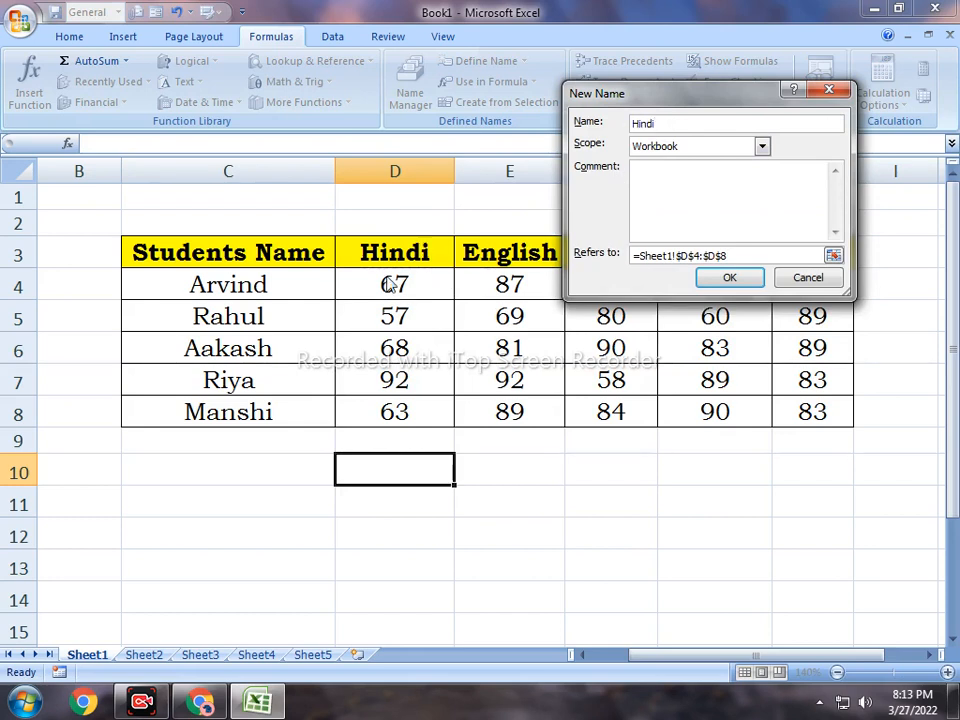
{"action": "left_click", "coordinate": [727, 278]}
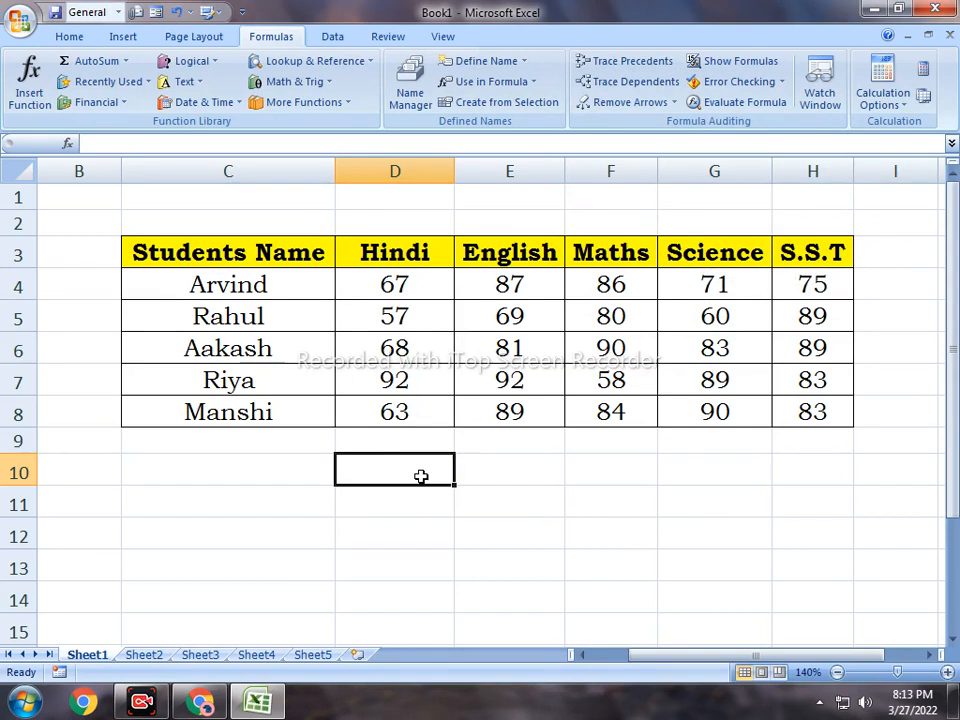
Step: Enter =MAX(Hindi) in D10 to find the highest Hindi mark and check which cells the formula refers to
{"action": "type", "text": "="}
{"action": "type", "text": "max"}
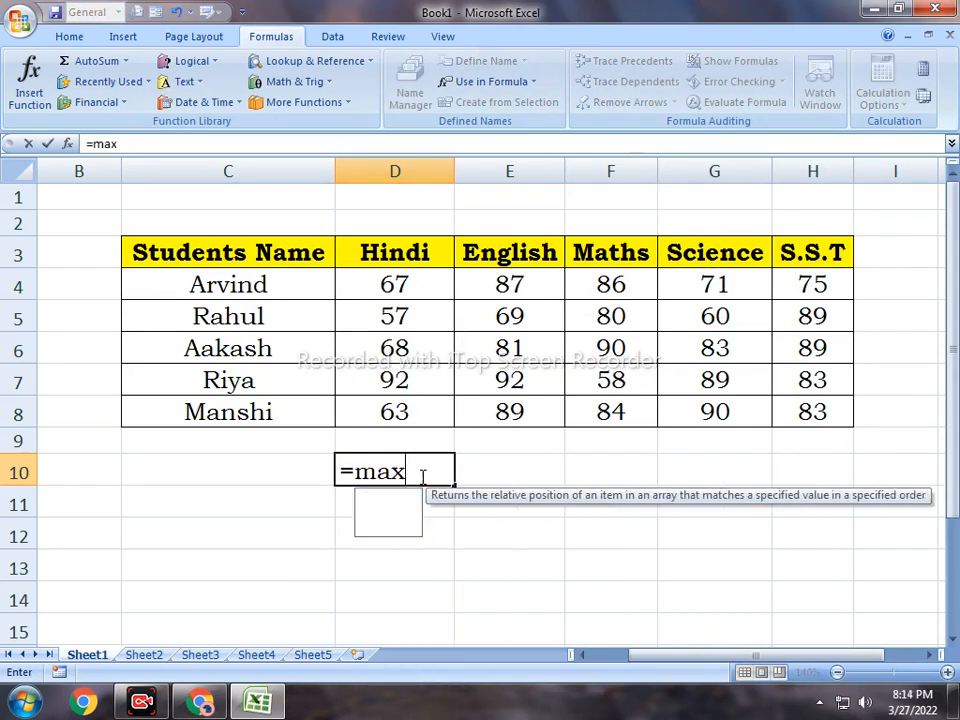
{"action": "key", "text": "Tab"}
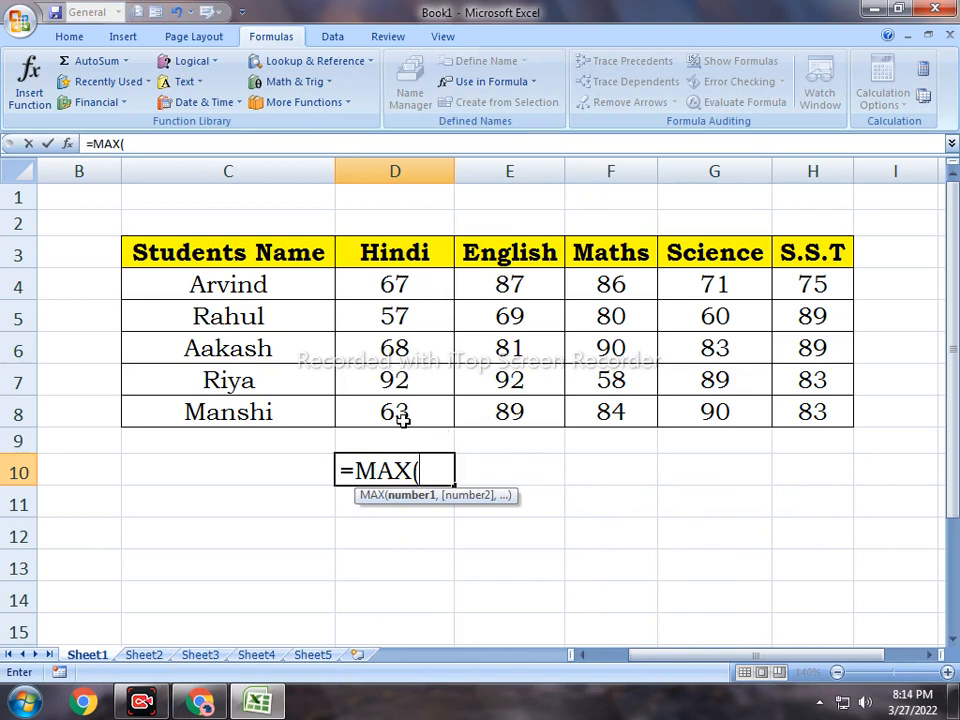
{"action": "type", "text": "hindi"}
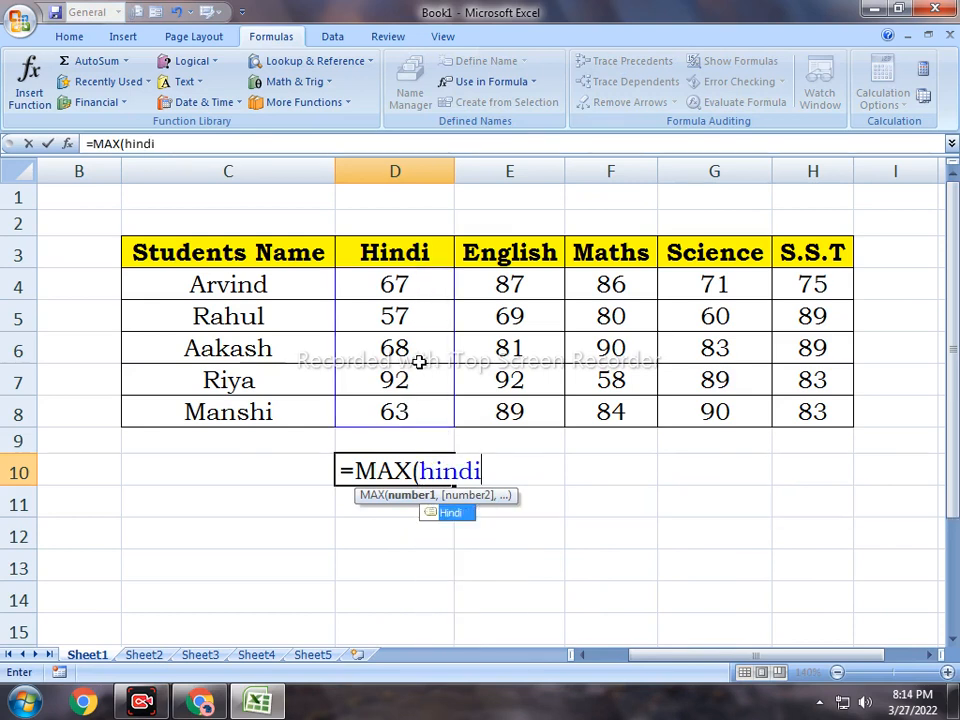
{"action": "type", "text": ")"}
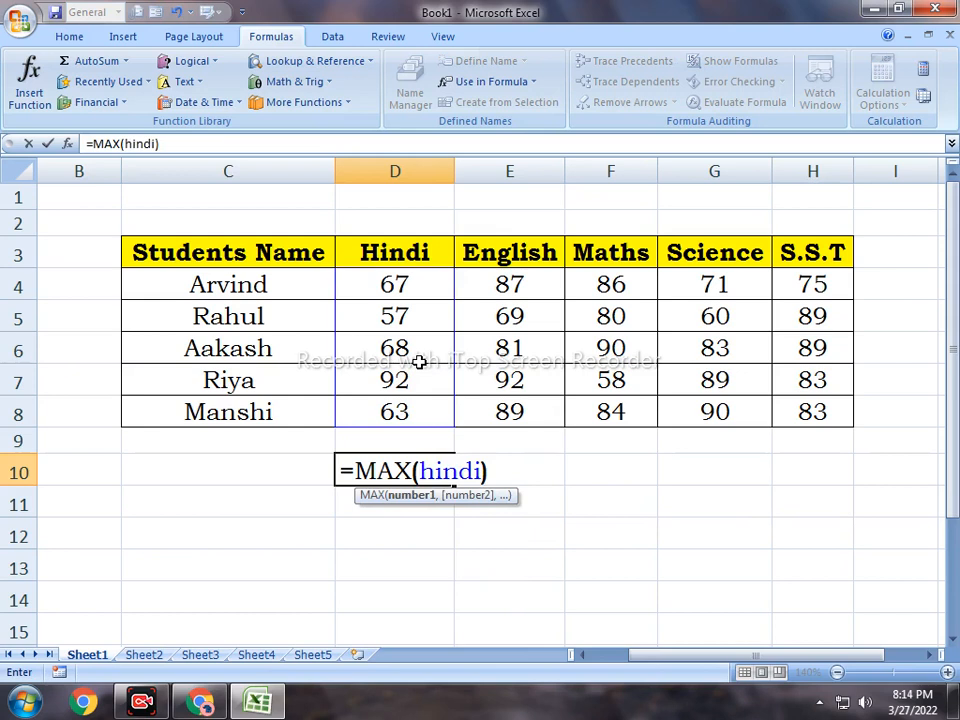
{"action": "key", "text": "Return"}
{"action": "key", "text": "Up"}
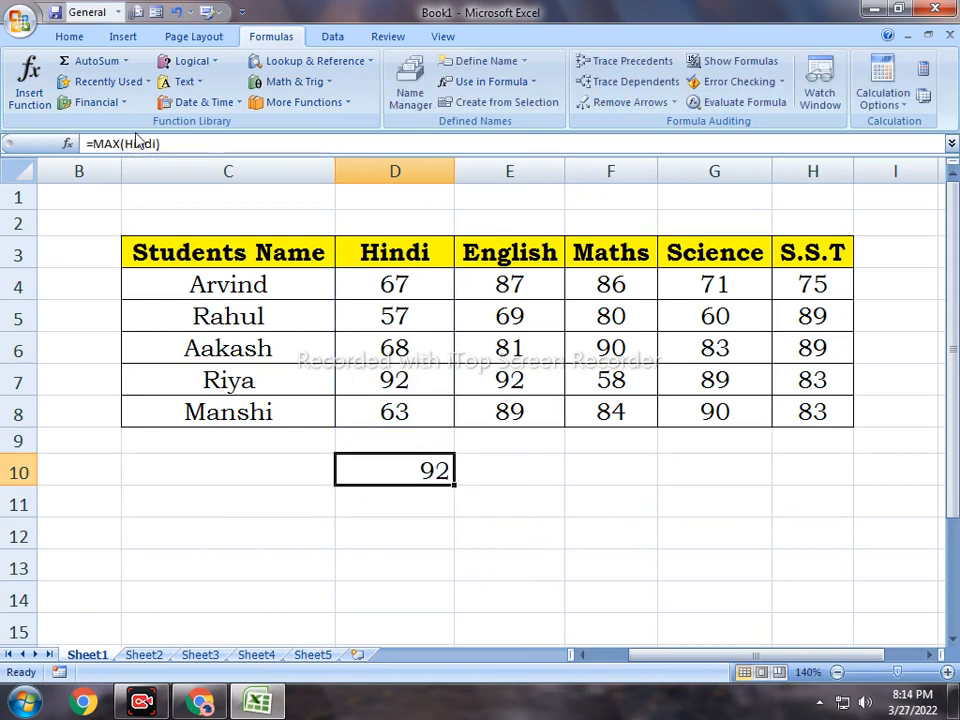
{"action": "double_click", "coordinate": [401, 474]}
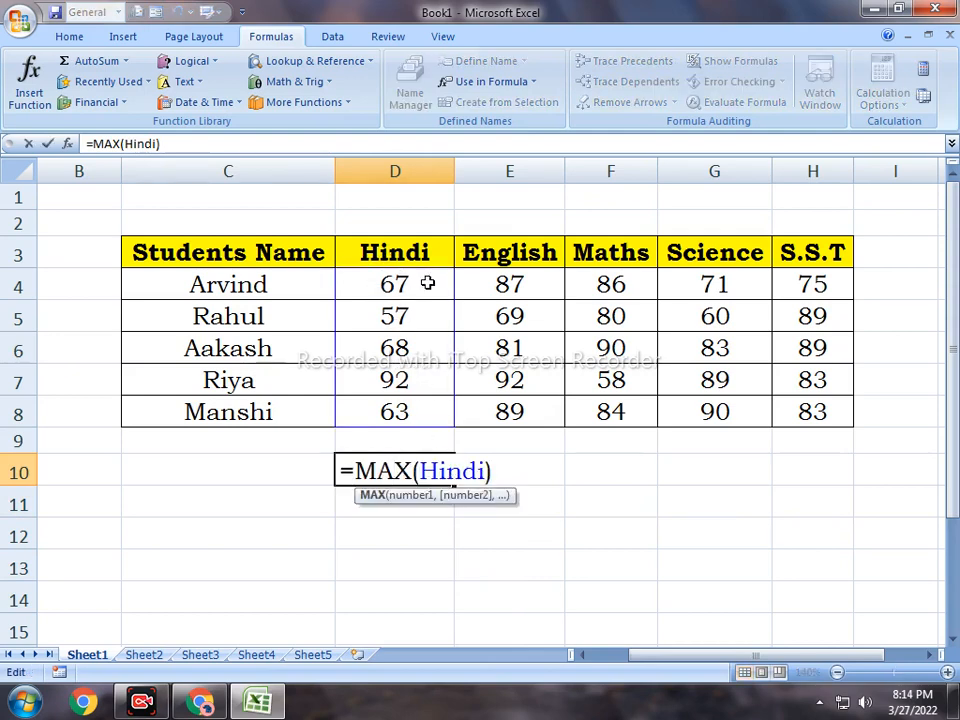
{"action": "key", "text": "Return"}
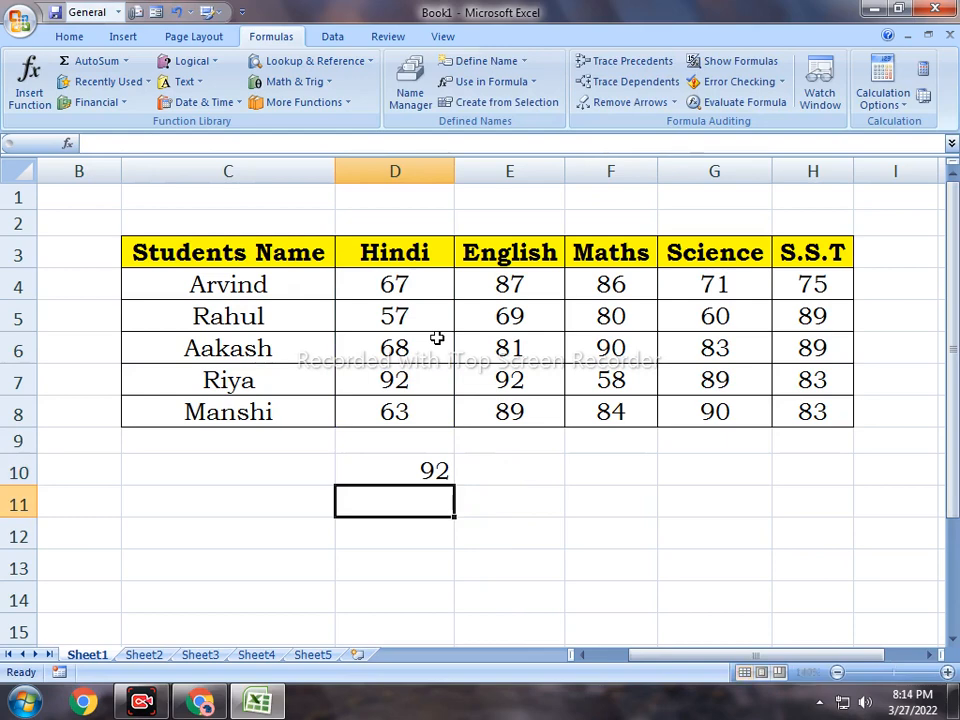
Step: Enter =MIN(Hindi) in D11 to find the lowest Hindi mark using the defined name
{"action": "type", "text": "=min"}
{"action": "key", "text": "Tab"}
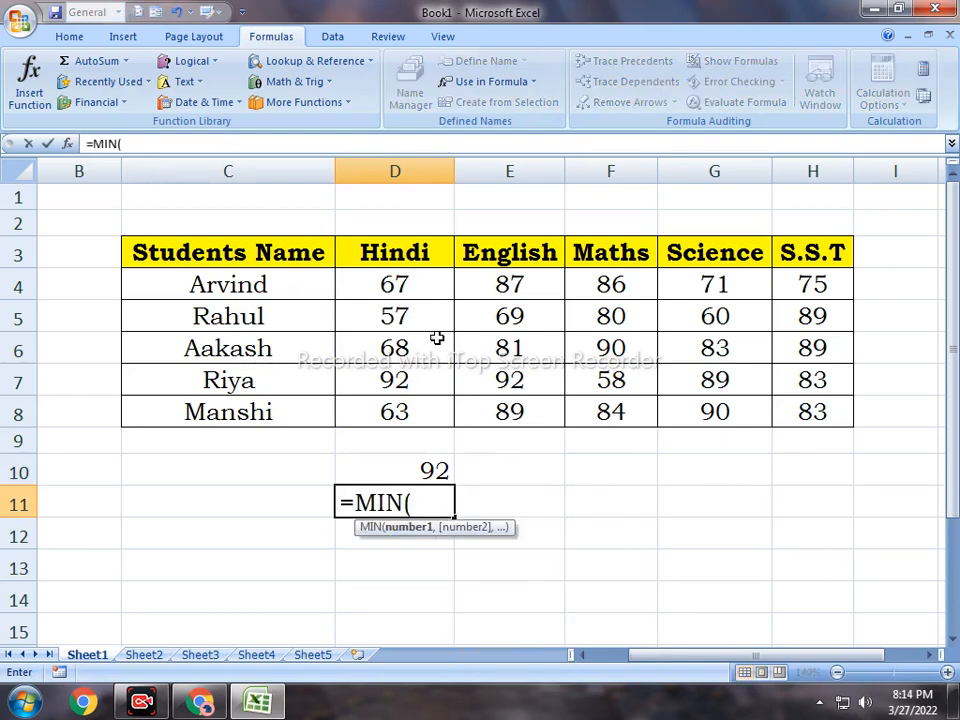
{"action": "type", "text": "hindi"}
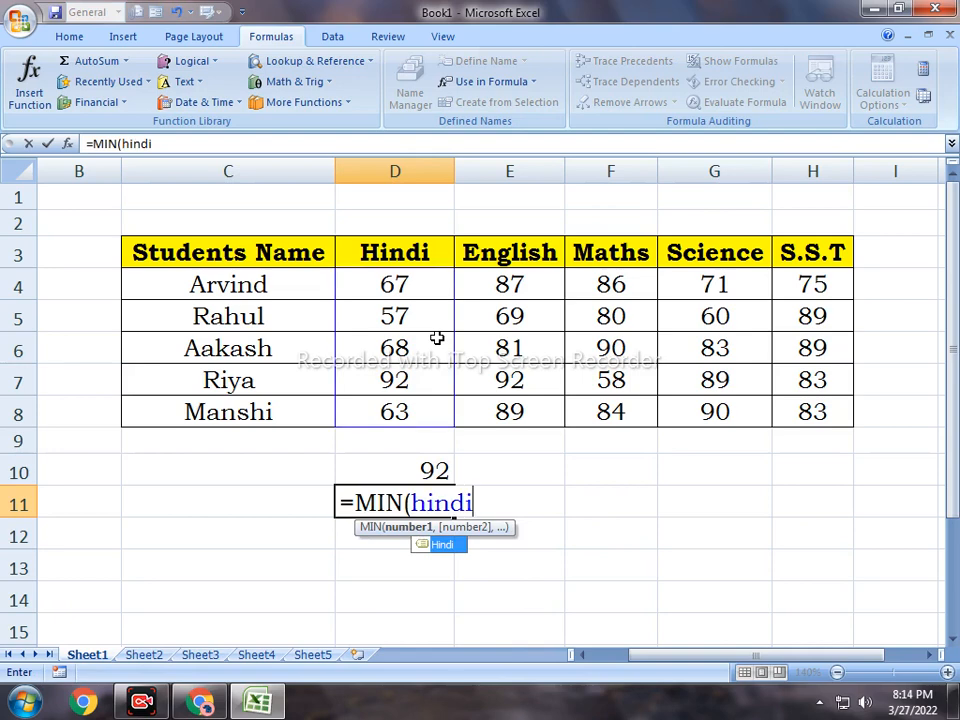
{"action": "type", "text": ")"}
{"action": "key", "text": "Return"}
{"action": "key", "text": "Up"}
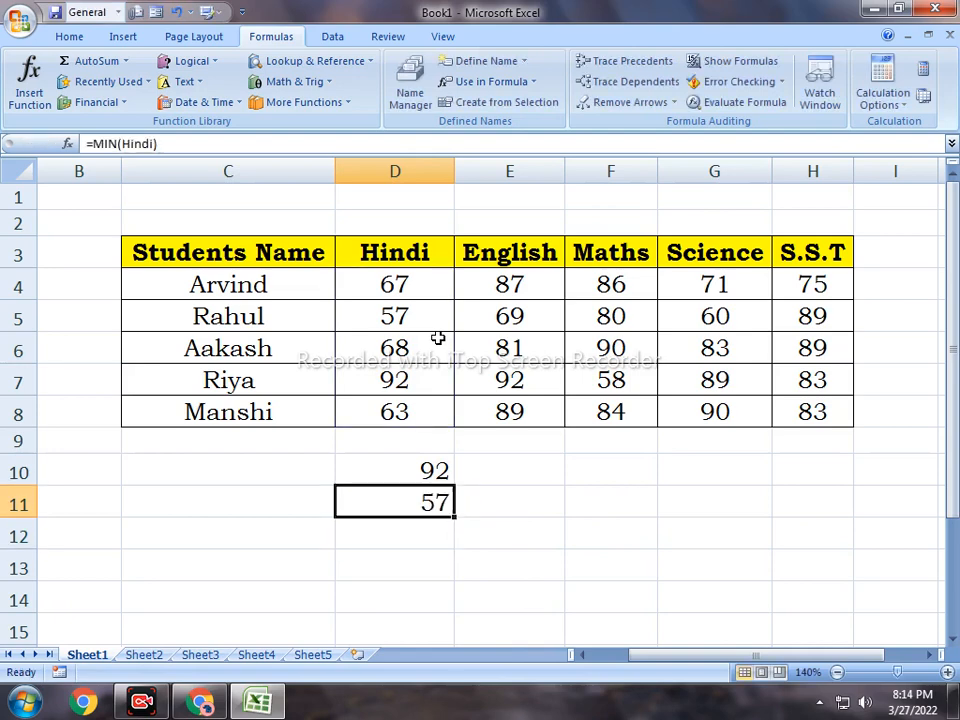
Step: Enter =AVERAGE(Hindi) in D12 to calculate the average Hindi mark using the defined name
{"action": "key", "text": "Down"}
{"action": "type", "text": "=averag"}
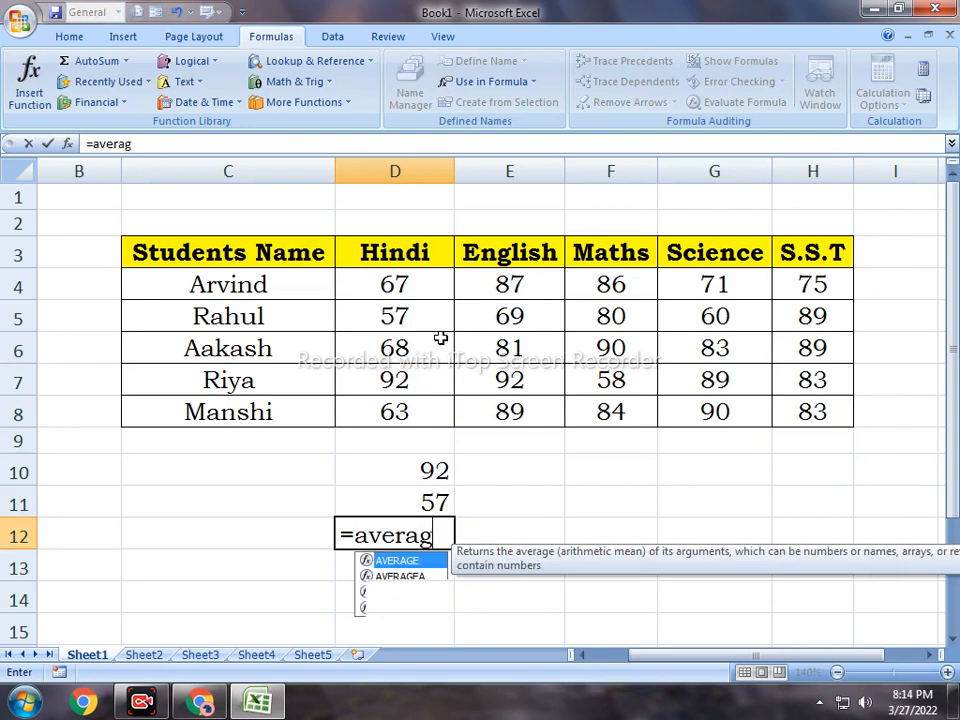
{"action": "key", "text": "Tab"}
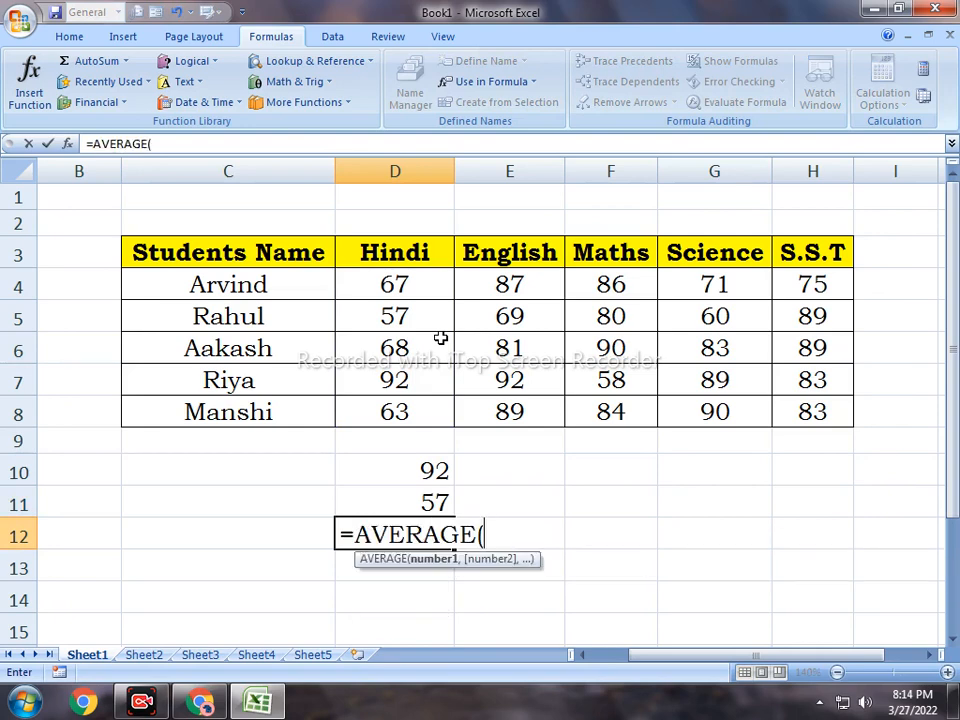
{"action": "type", "text": "hindi"}
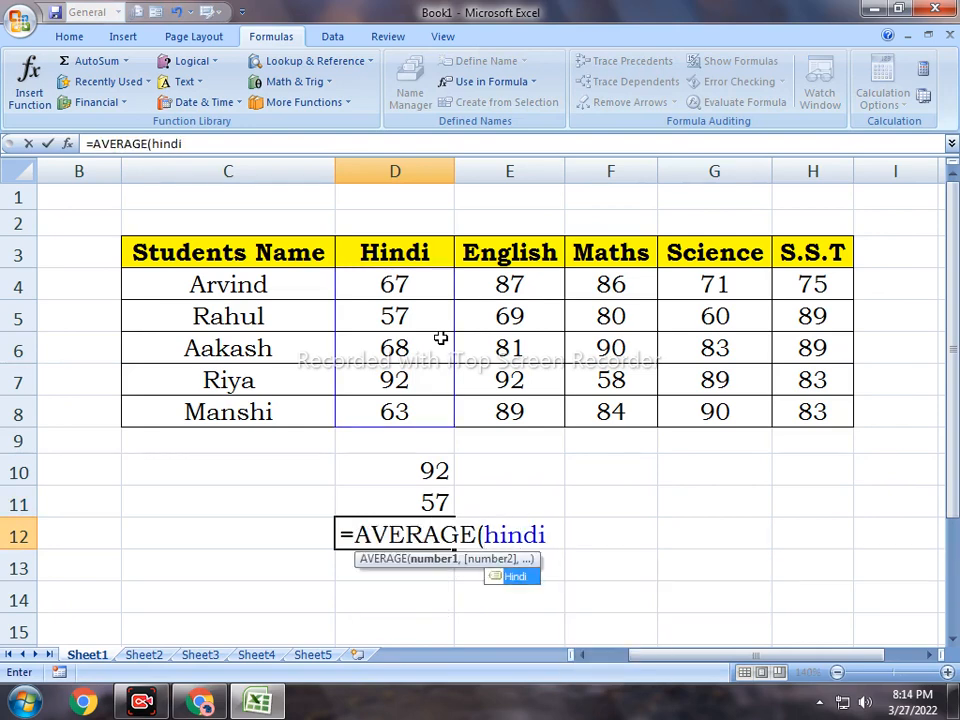
{"action": "type", "text": ")"}
{"action": "key", "text": "Return"}
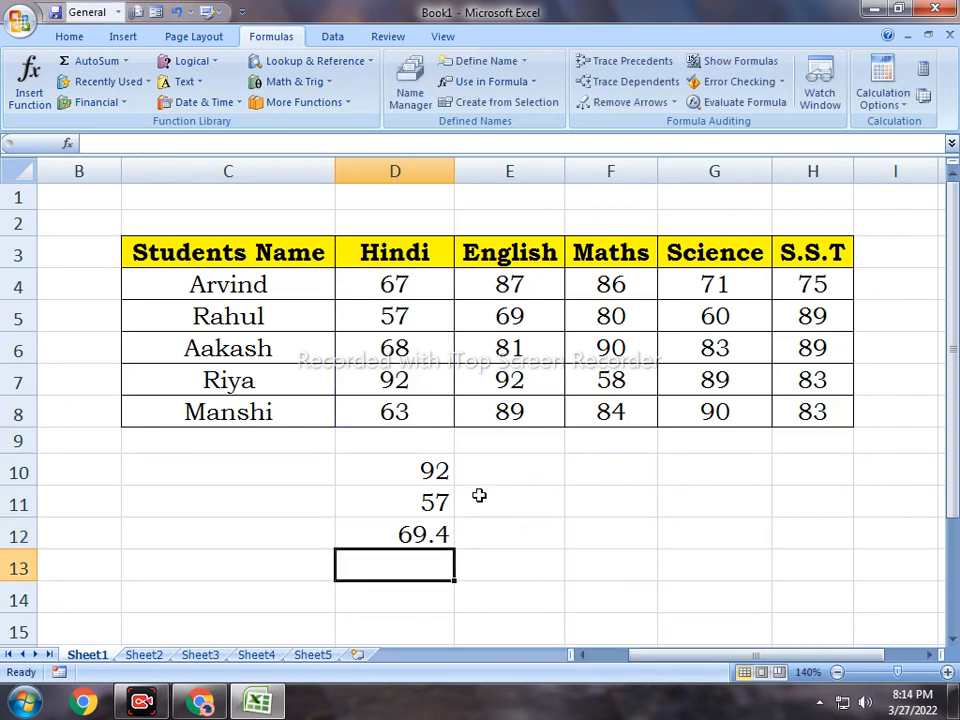
{"action": "left_click", "coordinate": [437, 534]}
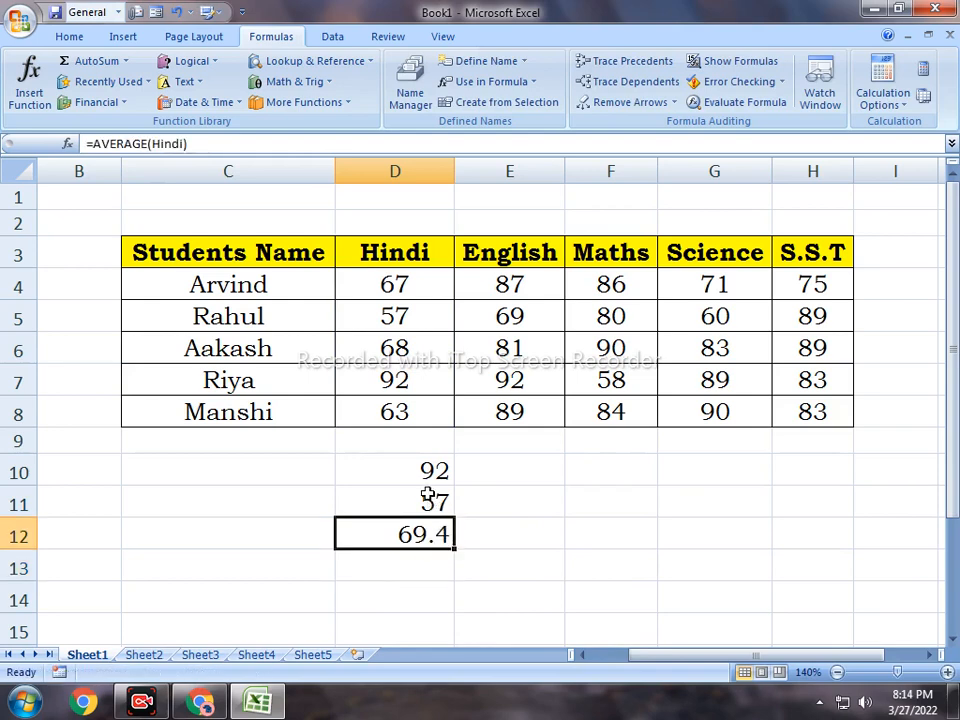
Step: Delete the three name-based formulas in D10:D12 and return to cell D10
{"action": "left_click_drag", "start_coordinate": [427, 472], "coordinate": [422, 566]}
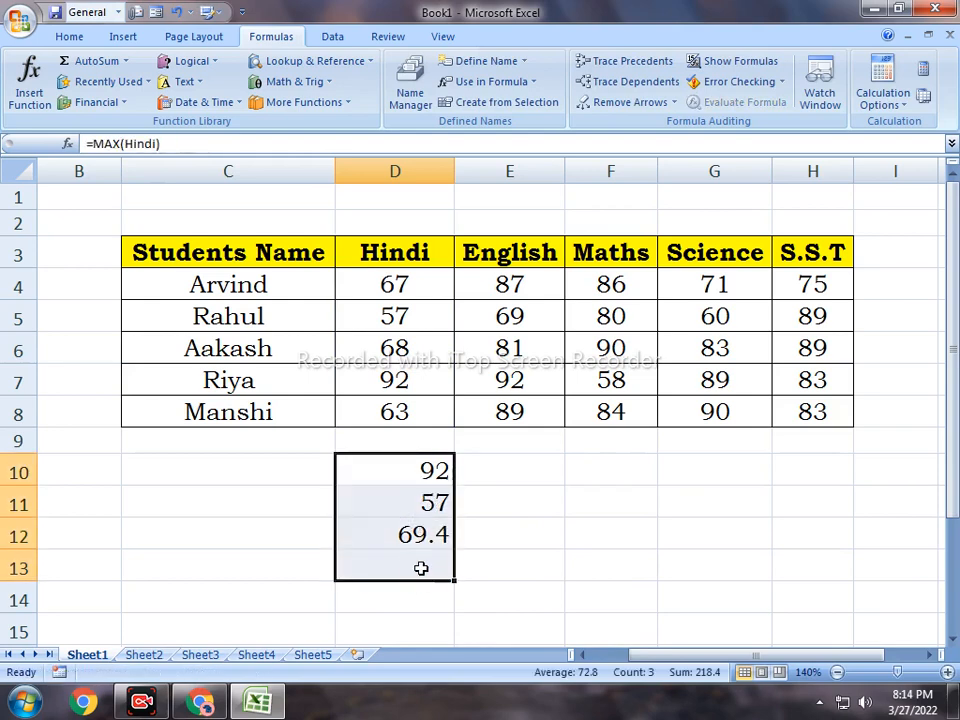
{"action": "key", "text": "Delete"}
{"action": "left_click", "coordinate": [407, 469]}
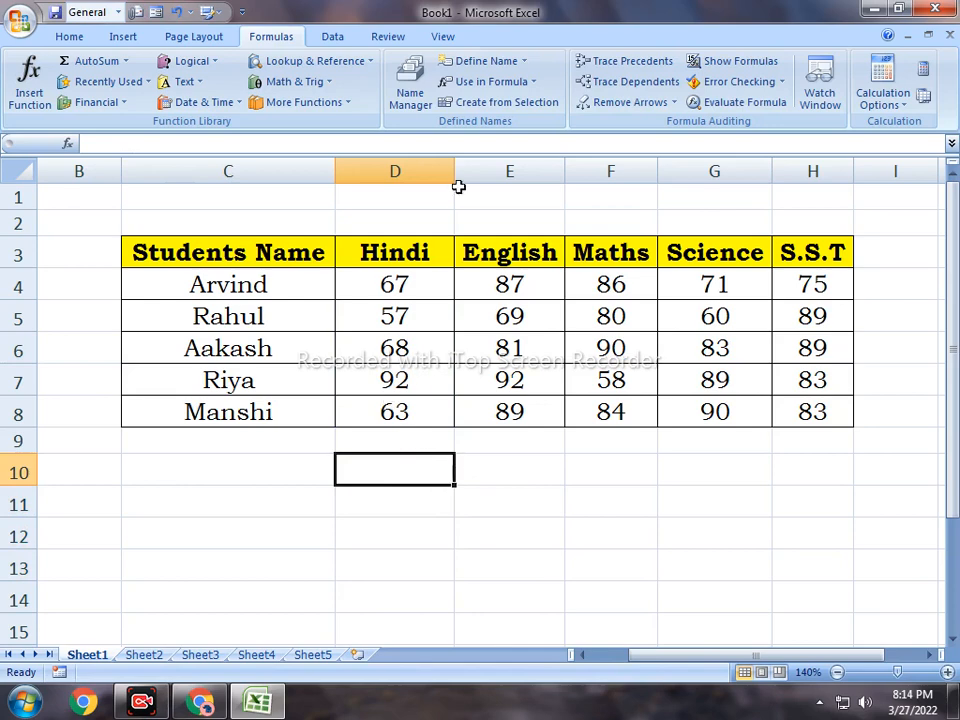
{"action": "left_click", "coordinate": [487, 62]}
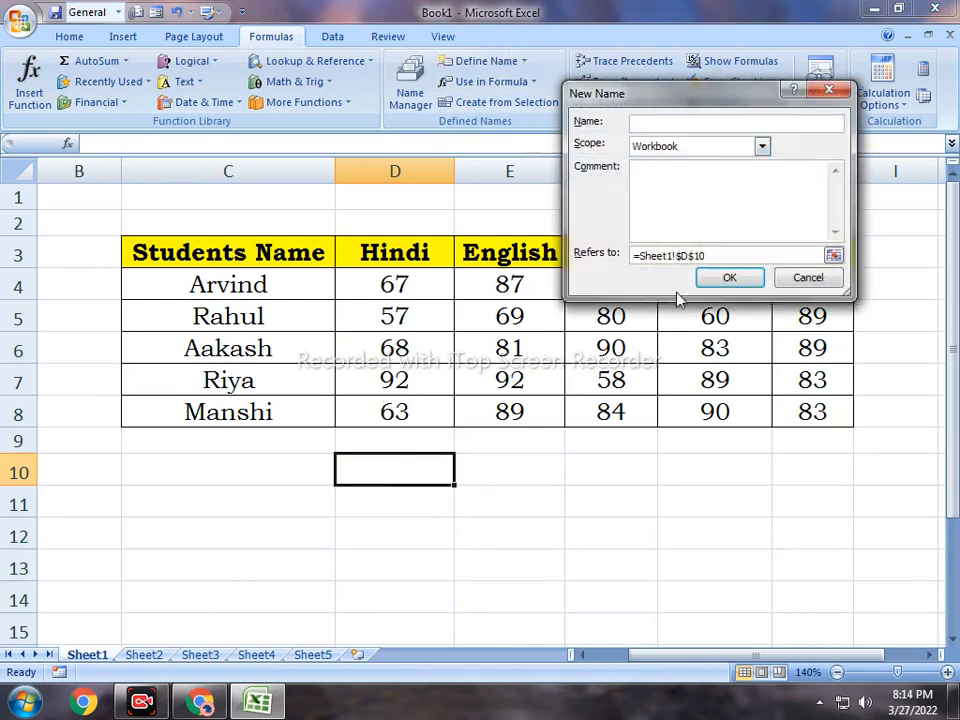
{"action": "left_click_drag", "start_coordinate": [726, 256], "coordinate": [604, 253]}
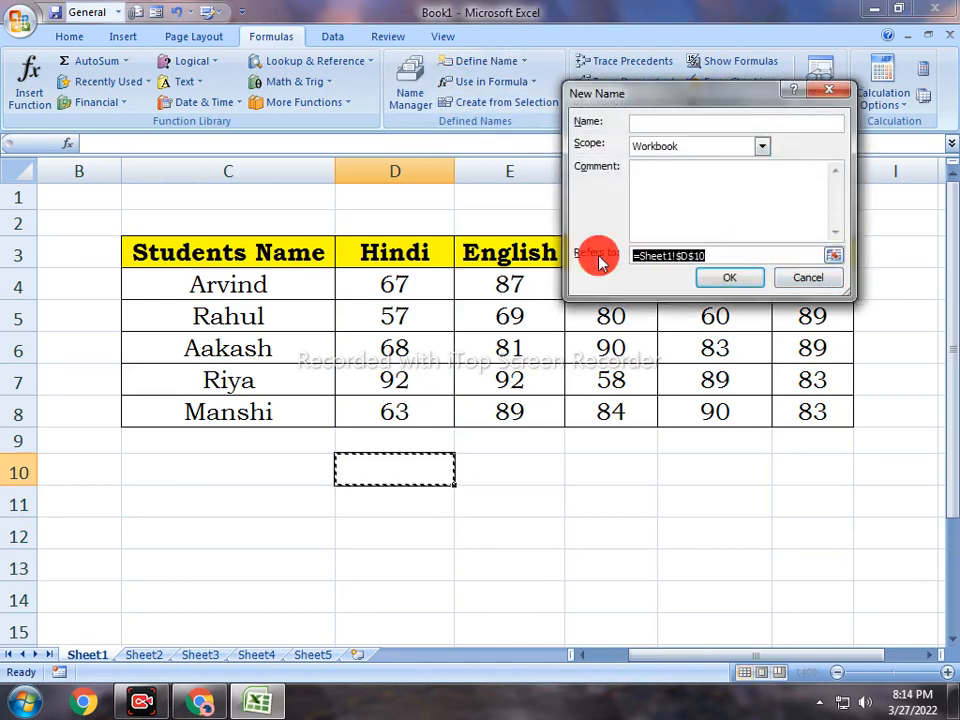
{"action": "key", "text": "BackSpace"}
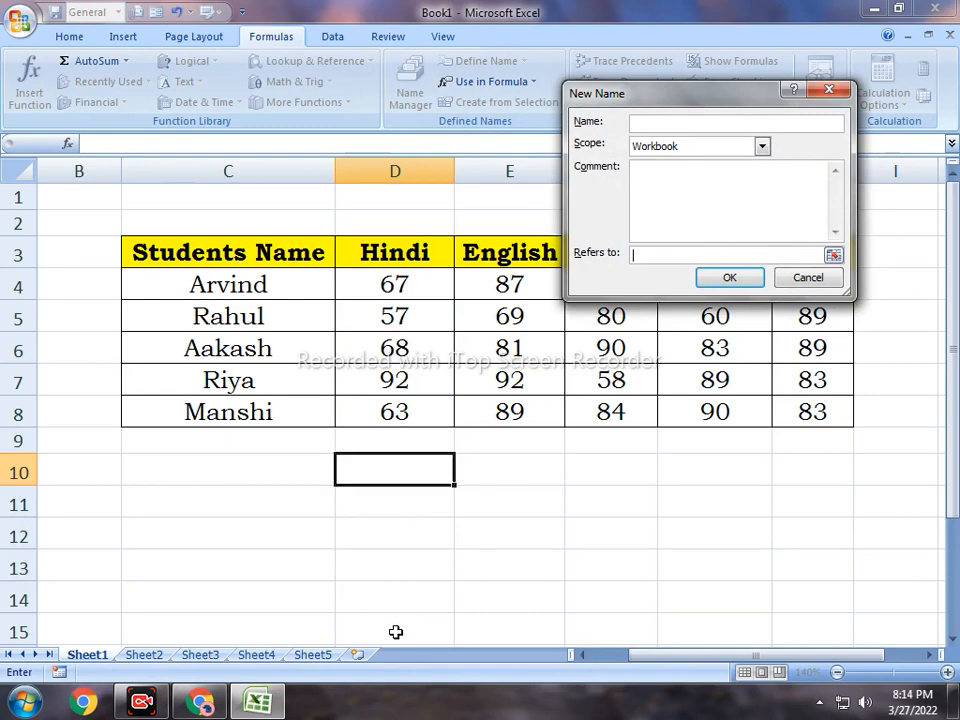
{"action": "left_click", "coordinate": [808, 279]}
{"action": "left_click", "coordinate": [407, 527]}
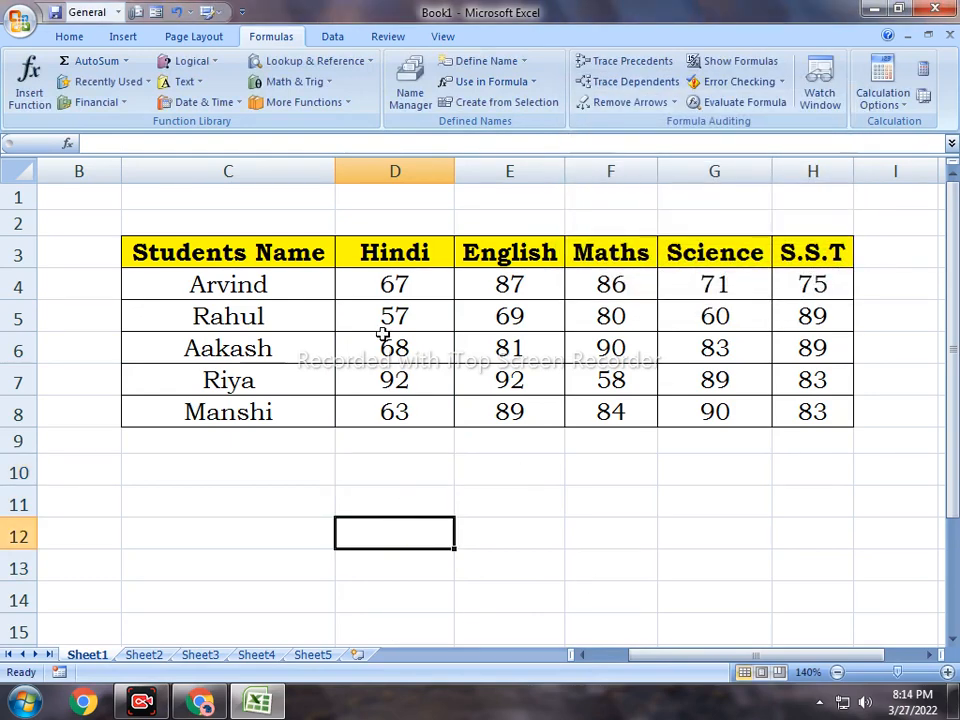
Step: Try to define the name Hindi for D3:D8 by selecting the column with its header first, then dismiss the dialog
{"action": "left_click_drag", "start_coordinate": [398, 254], "coordinate": [394, 411]}
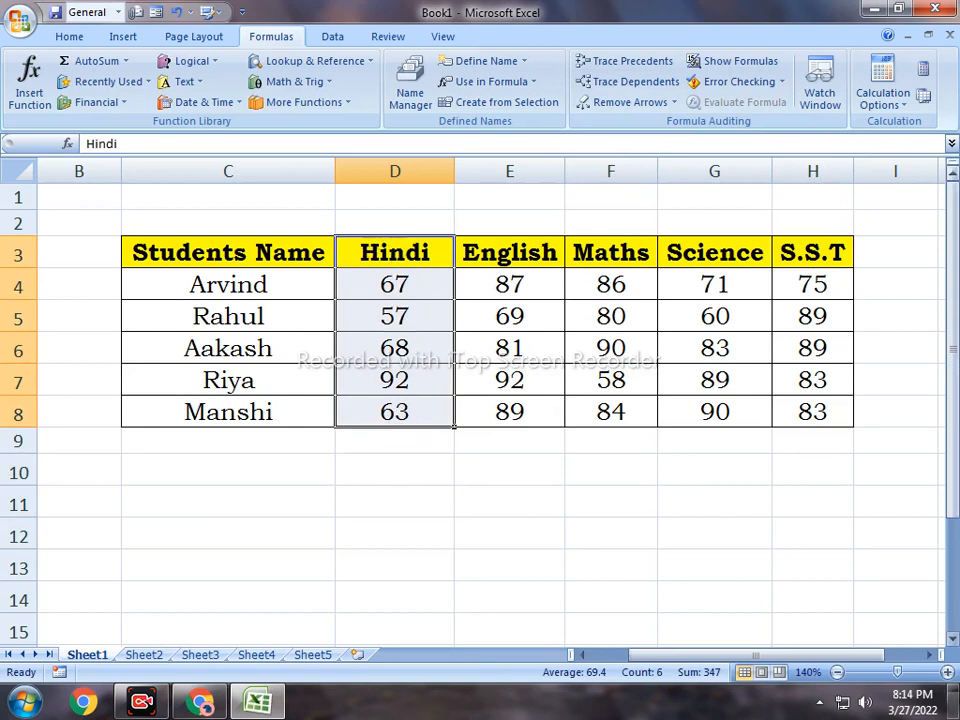
{"action": "left_click", "coordinate": [479, 62]}
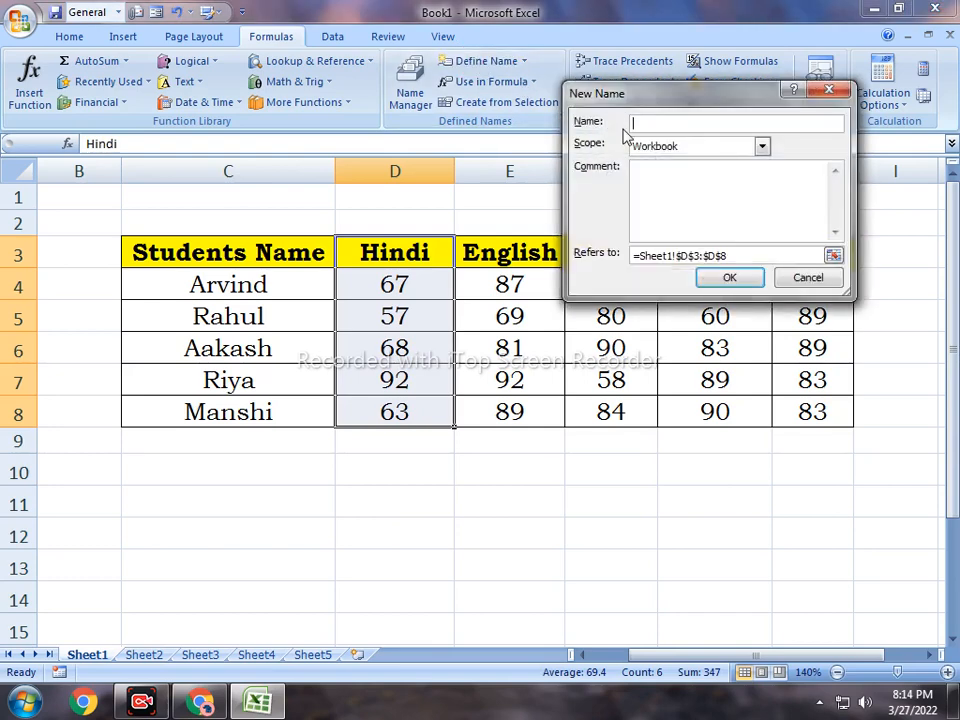
{"action": "left_click_drag", "start_coordinate": [686, 100], "coordinate": [690, 287]}
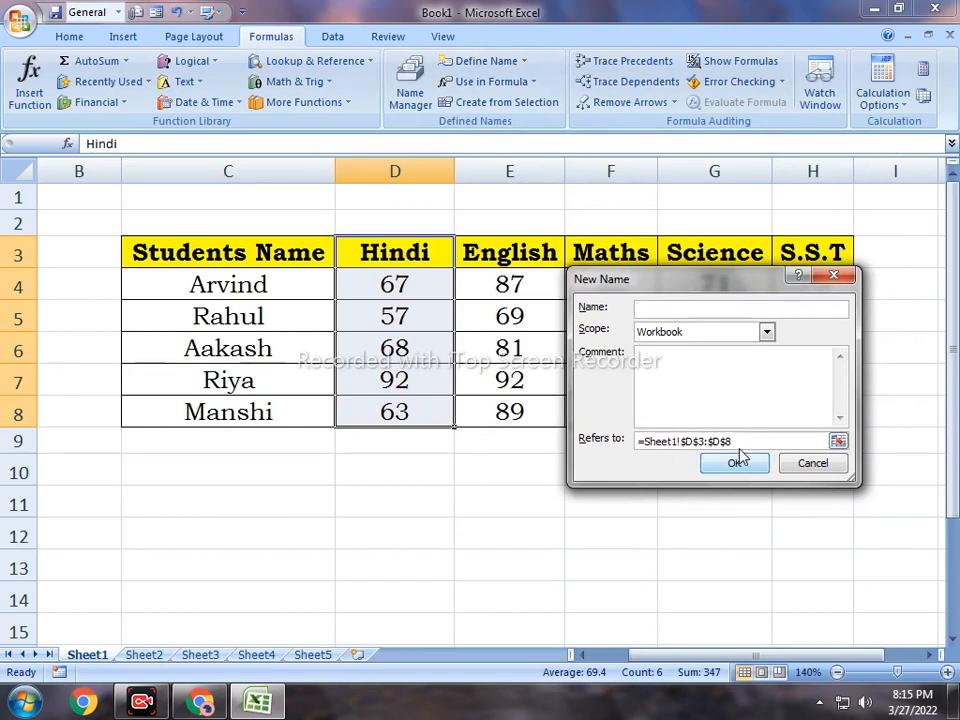
{"action": "left_click", "coordinate": [655, 308]}
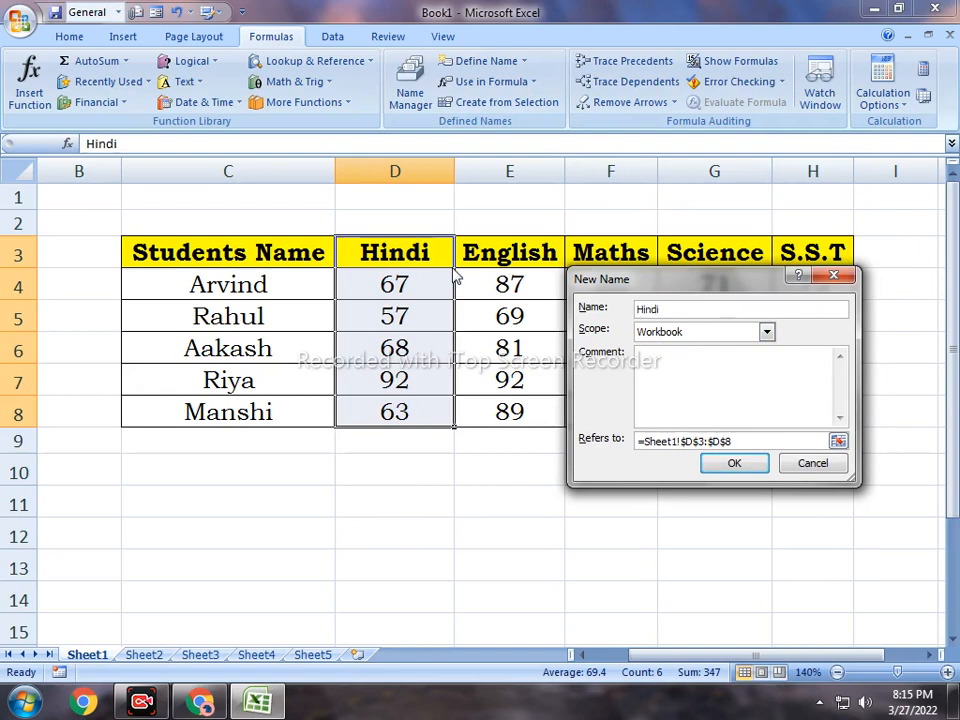
{"action": "left_click", "coordinate": [729, 464]}
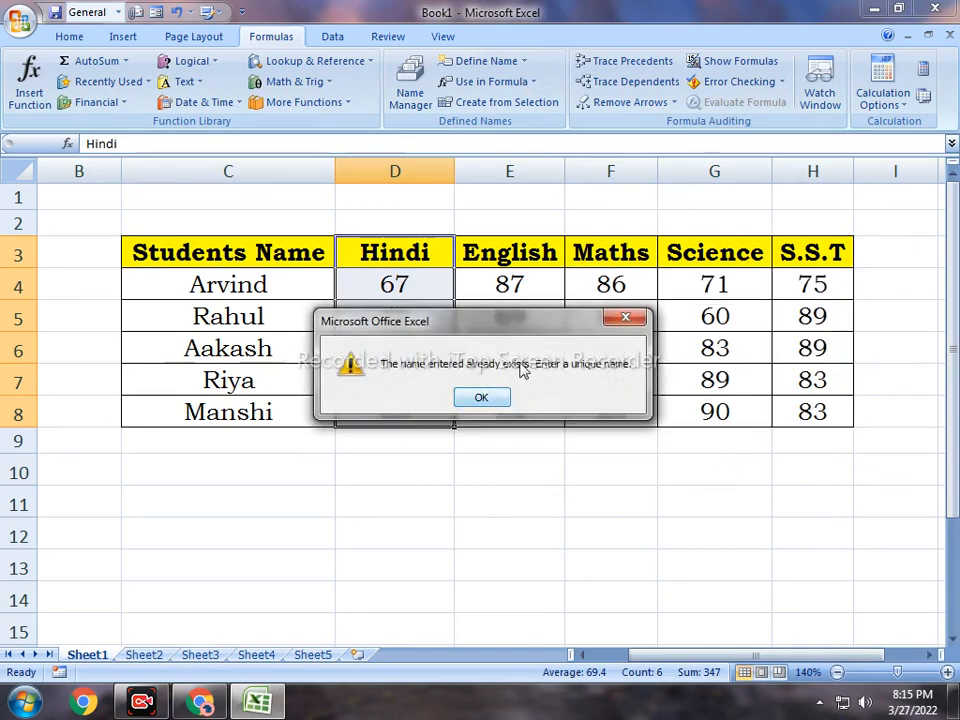
{"action": "left_click", "coordinate": [481, 397]}
{"action": "left_click", "coordinate": [806, 463]}
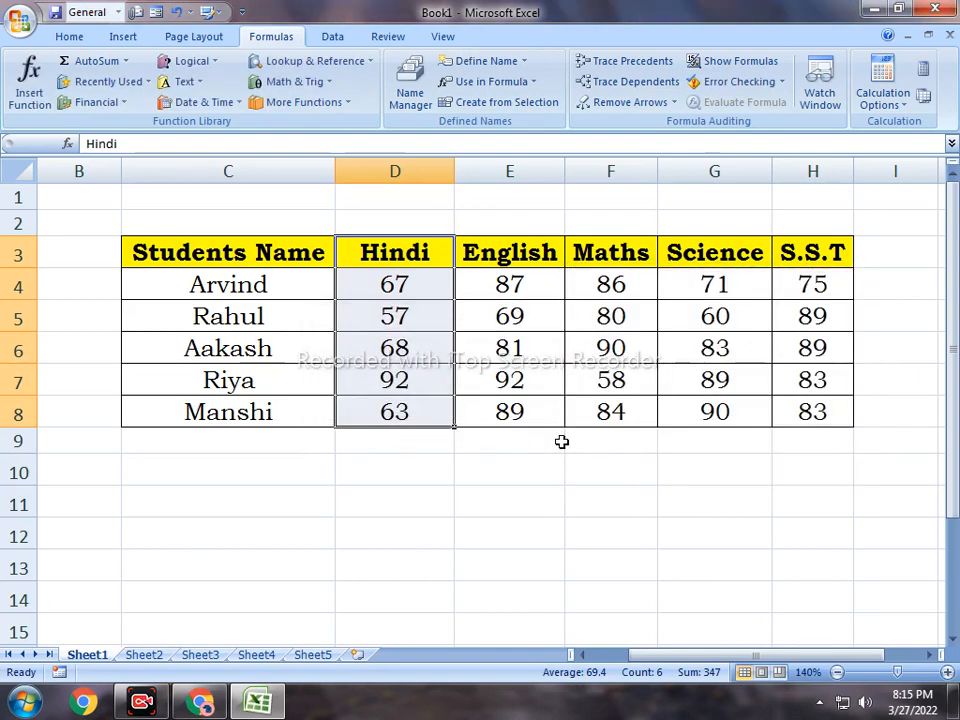
Step: Delete the defined name Hindi from the Name Manager and close the manager
{"action": "left_click", "coordinate": [410, 88]}
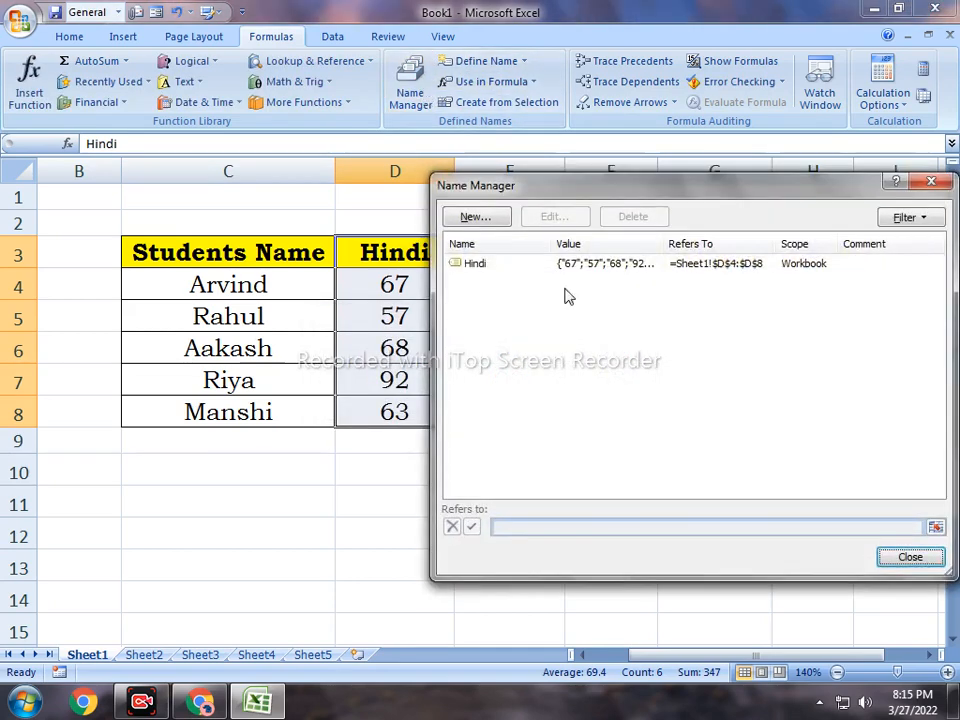
{"action": "left_click", "coordinate": [646, 266]}
{"action": "left_click", "coordinate": [660, 218]}
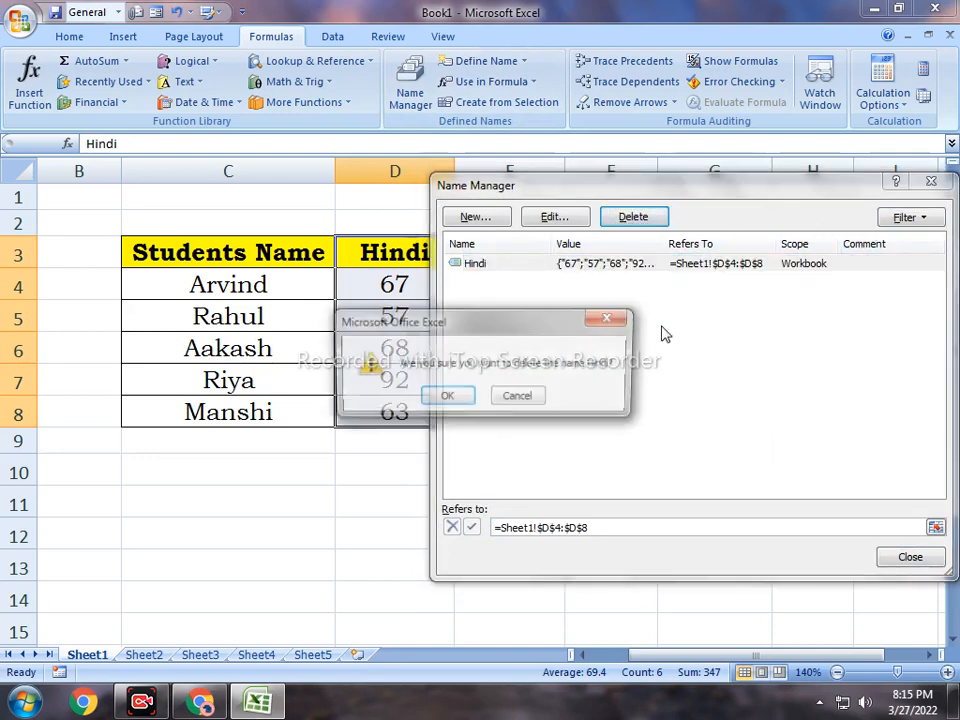
{"action": "left_click", "coordinate": [449, 399]}
{"action": "left_click", "coordinate": [910, 557]}
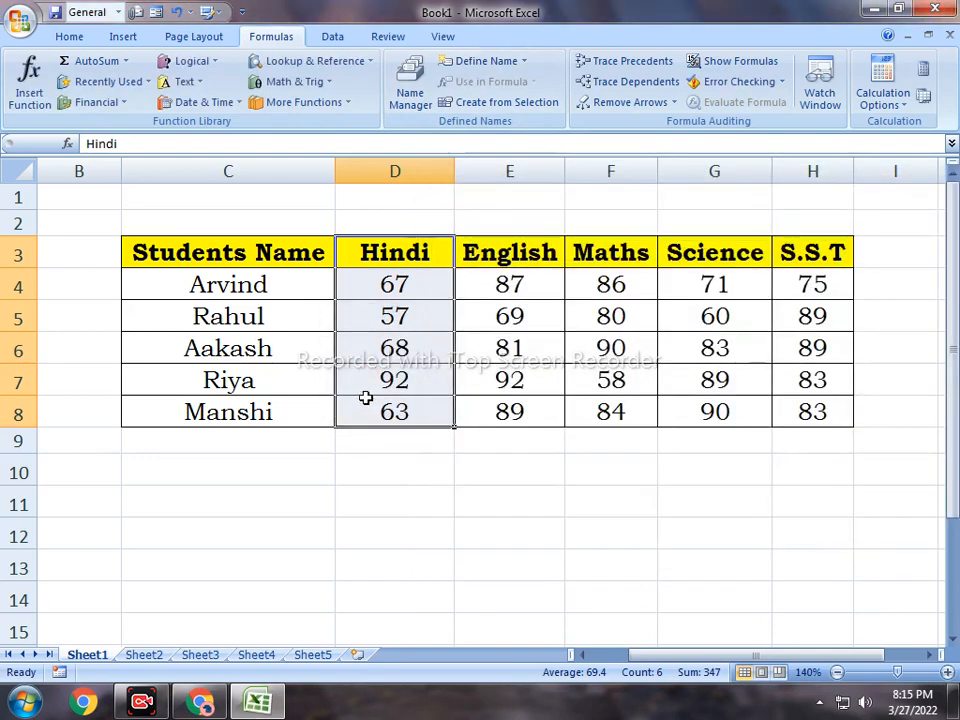
Step: Start defining a new name Hindi for the range D3:D8, including the column header
{"action": "left_click", "coordinate": [385, 410]}
{"action": "left_click_drag", "start_coordinate": [431, 262], "coordinate": [401, 418]}
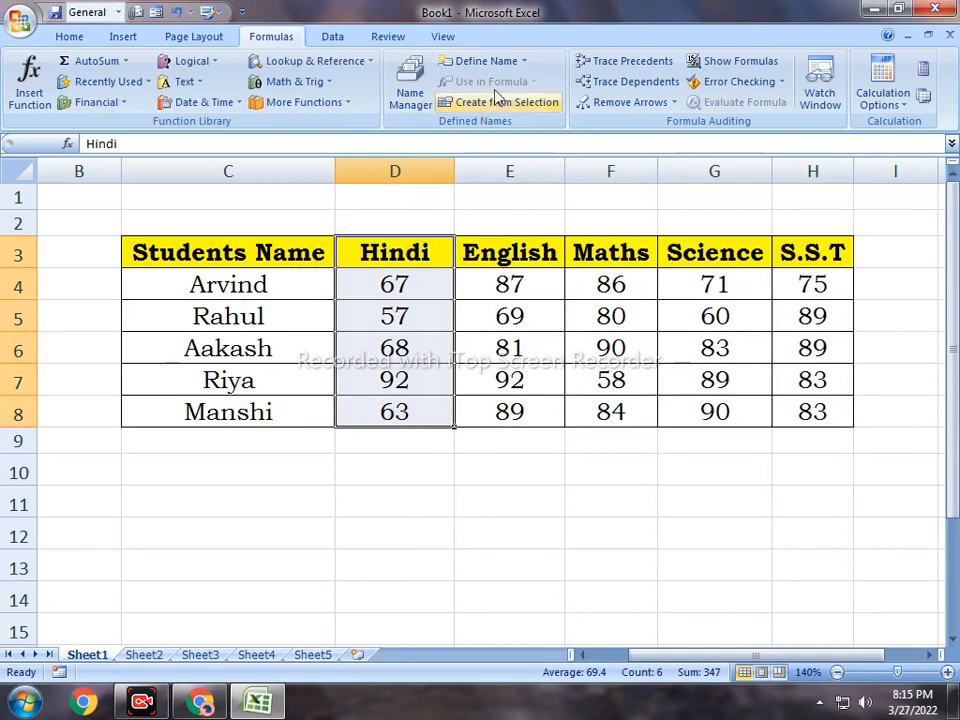
{"action": "left_click", "coordinate": [502, 62]}
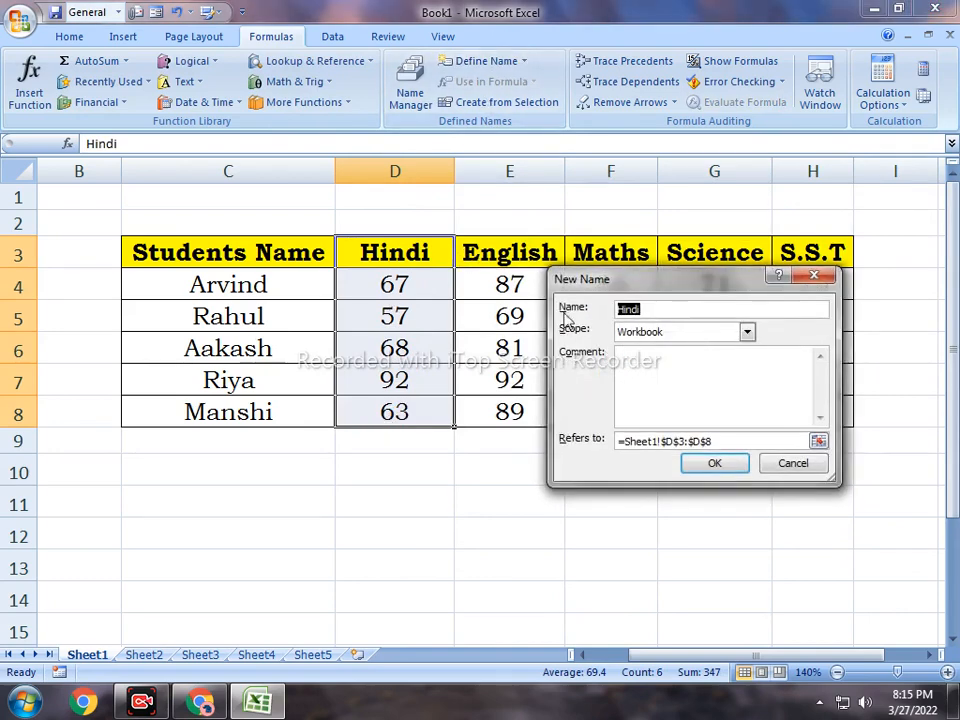
{"action": "left_click", "coordinate": [659, 308]}
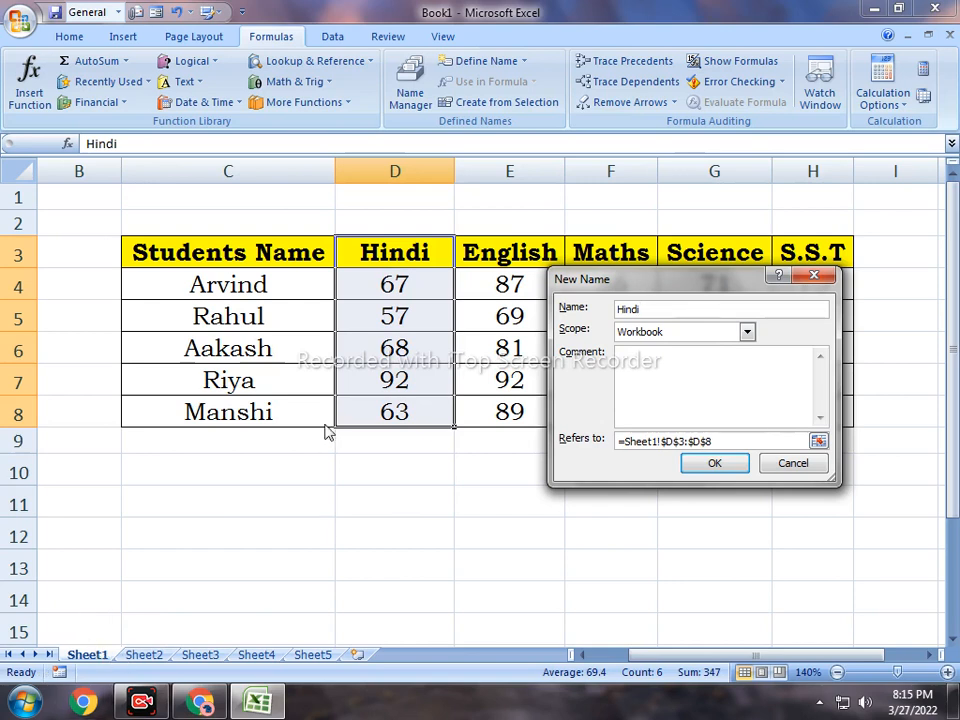
Step: Try Sheet1, Sheet3 and Sheet4 in turn as the scope of the new name Hindi
{"action": "left_click", "coordinate": [747, 331]}
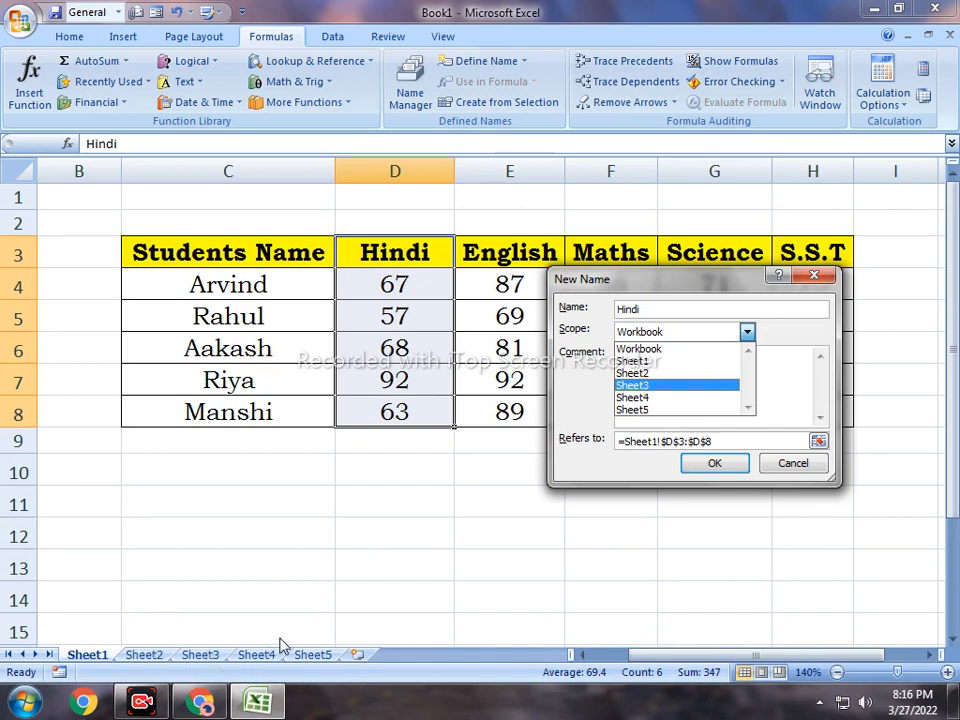
{"action": "left_click", "coordinate": [655, 363]}
{"action": "left_click", "coordinate": [648, 332]}
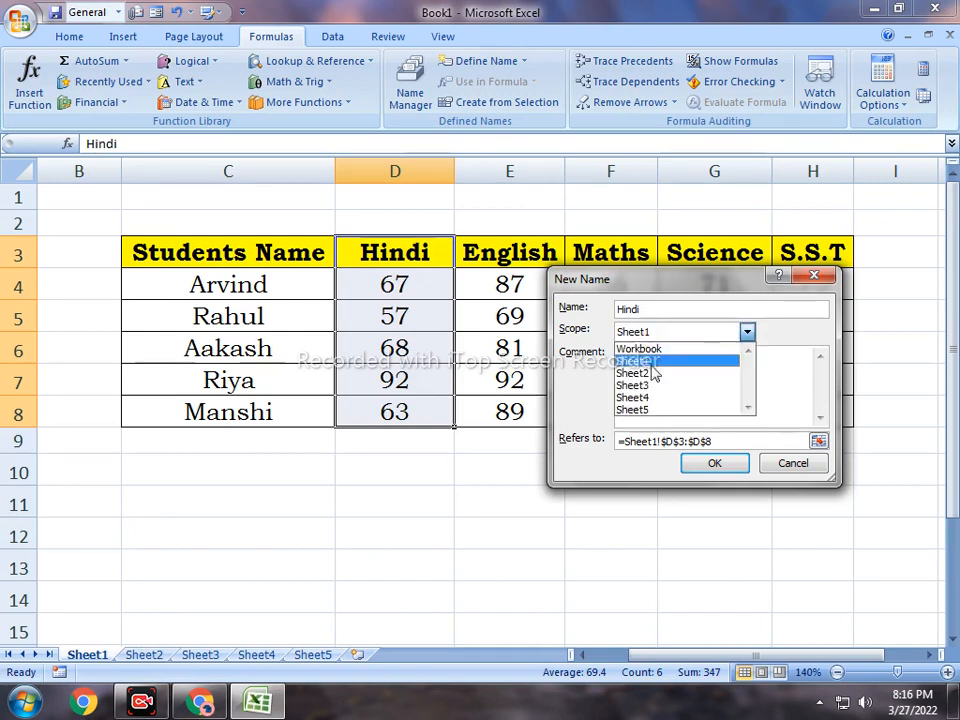
{"action": "left_click", "coordinate": [643, 384]}
{"action": "left_click", "coordinate": [646, 335]}
{"action": "left_click", "coordinate": [648, 402]}
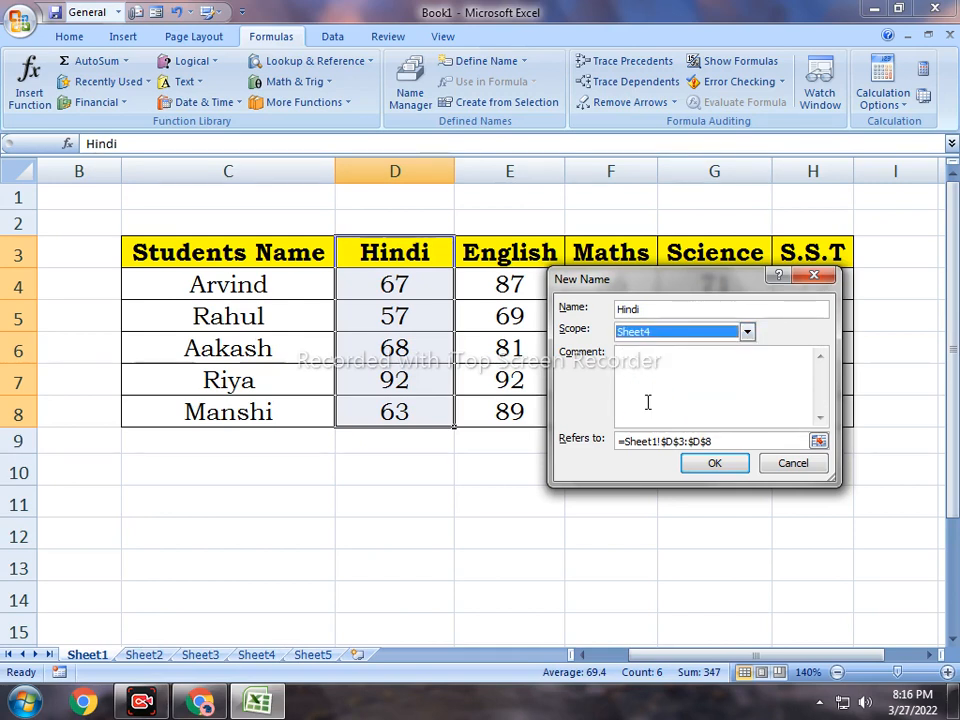
Step: Set the scope of the name Hindi to Workbook and create the name
{"action": "left_click", "coordinate": [660, 343]}
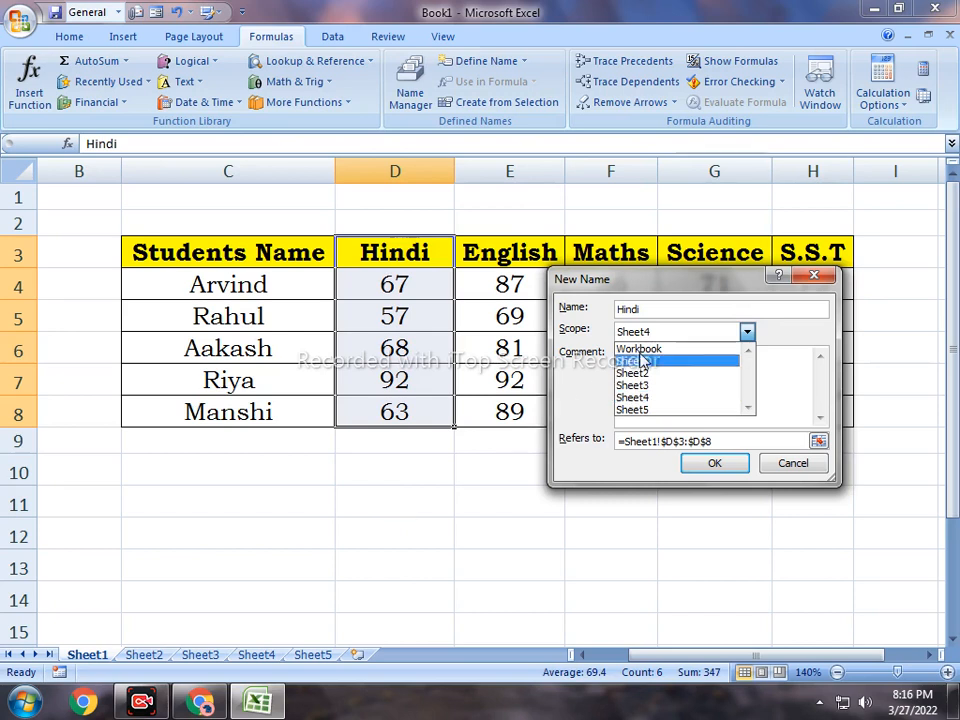
{"action": "left_click", "coordinate": [645, 349]}
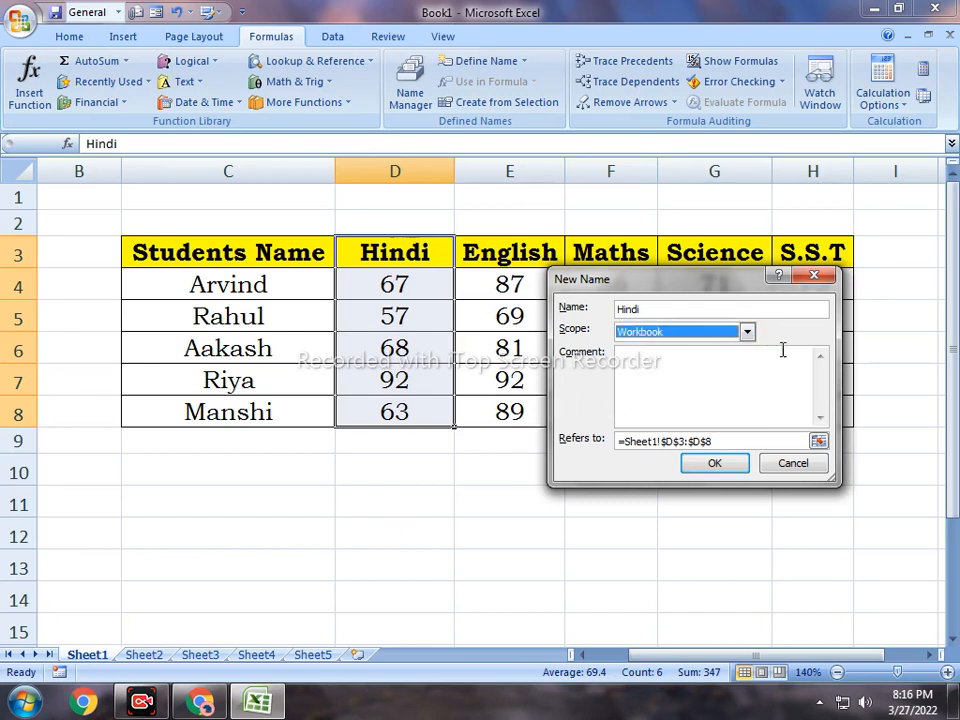
{"action": "left_click", "coordinate": [694, 363]}
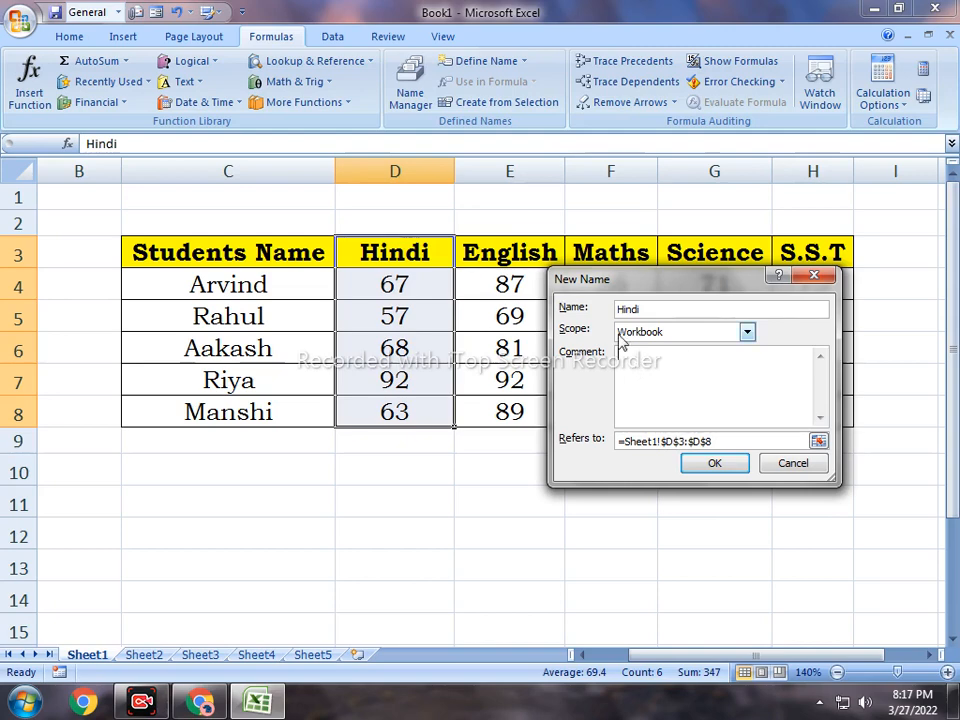
{"action": "left_click", "coordinate": [728, 471]}
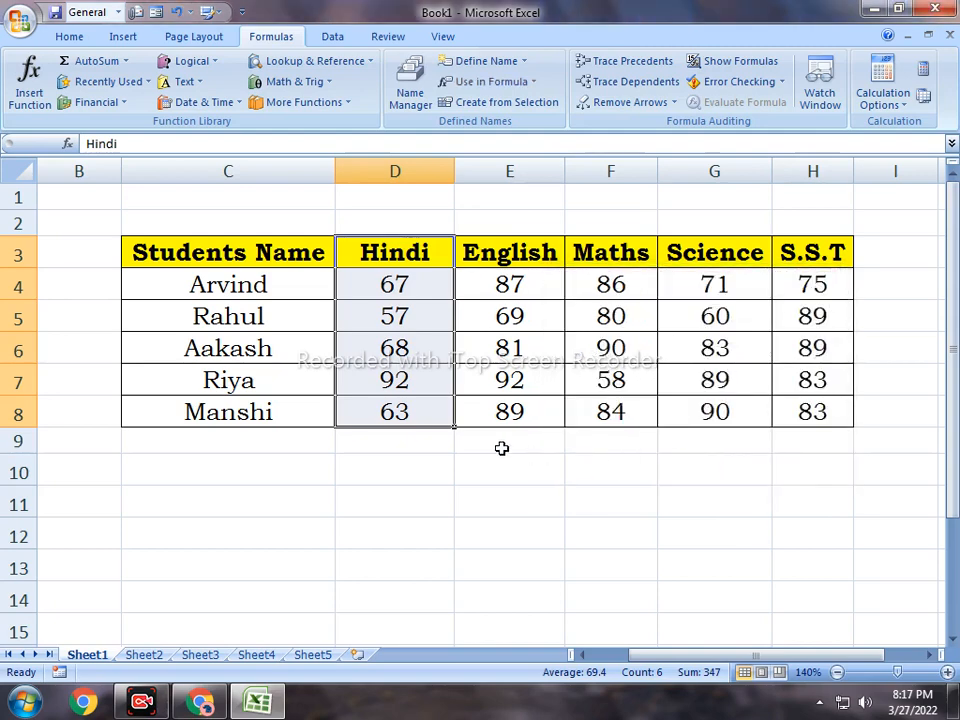
{"action": "left_click", "coordinate": [472, 461]}
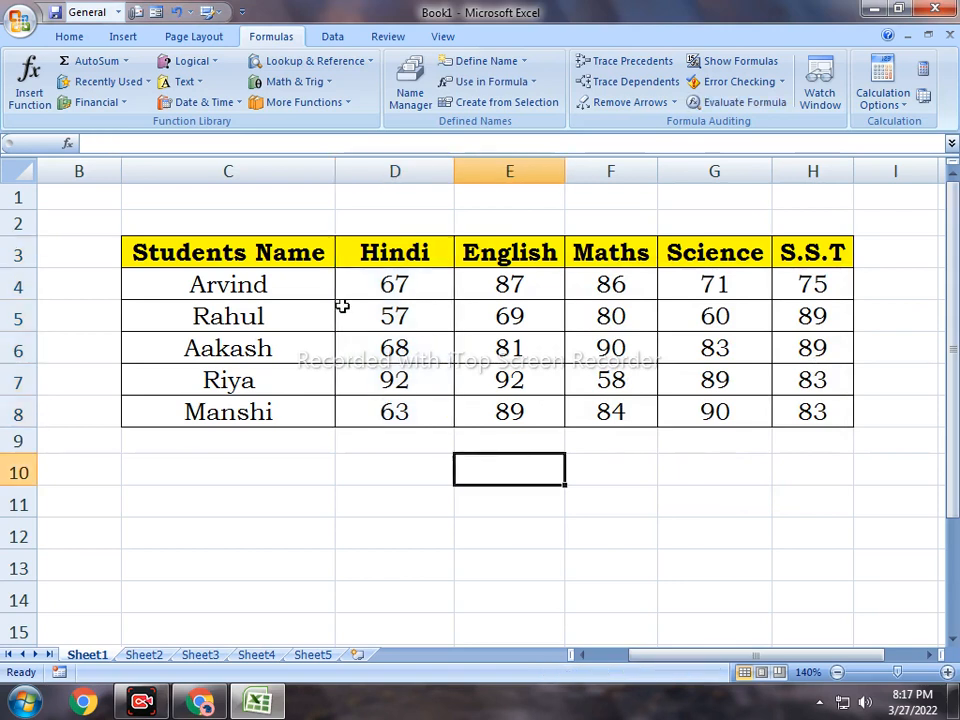
Step: Enter =MAX(Hindi) in D10 to find the highest Hindi mark
{"action": "left_click", "coordinate": [533, 84]}
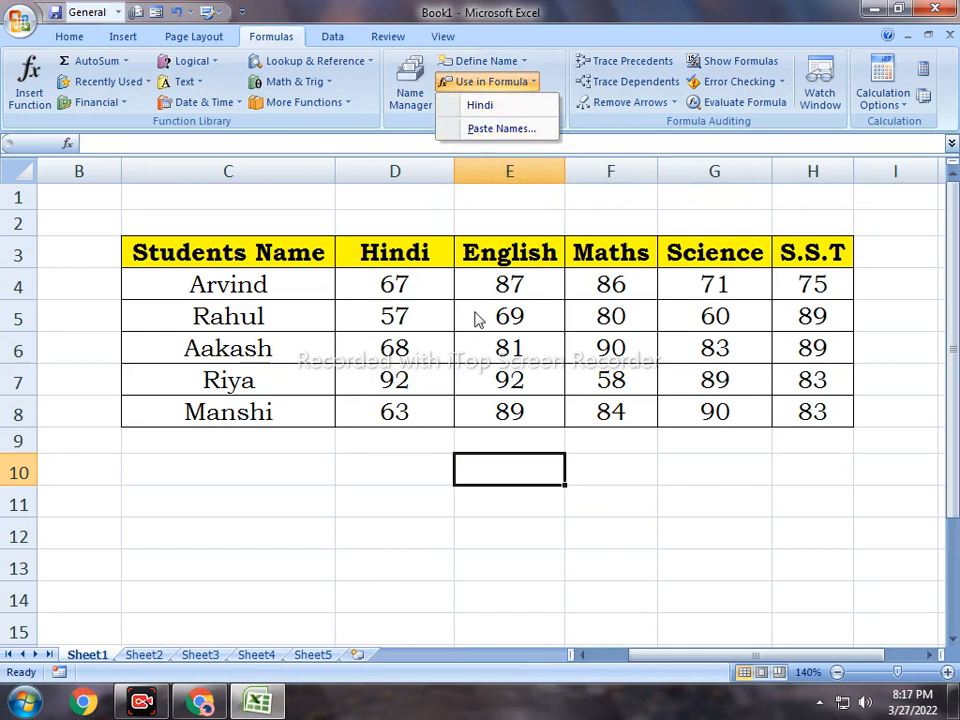
{"action": "left_click", "coordinate": [388, 463]}
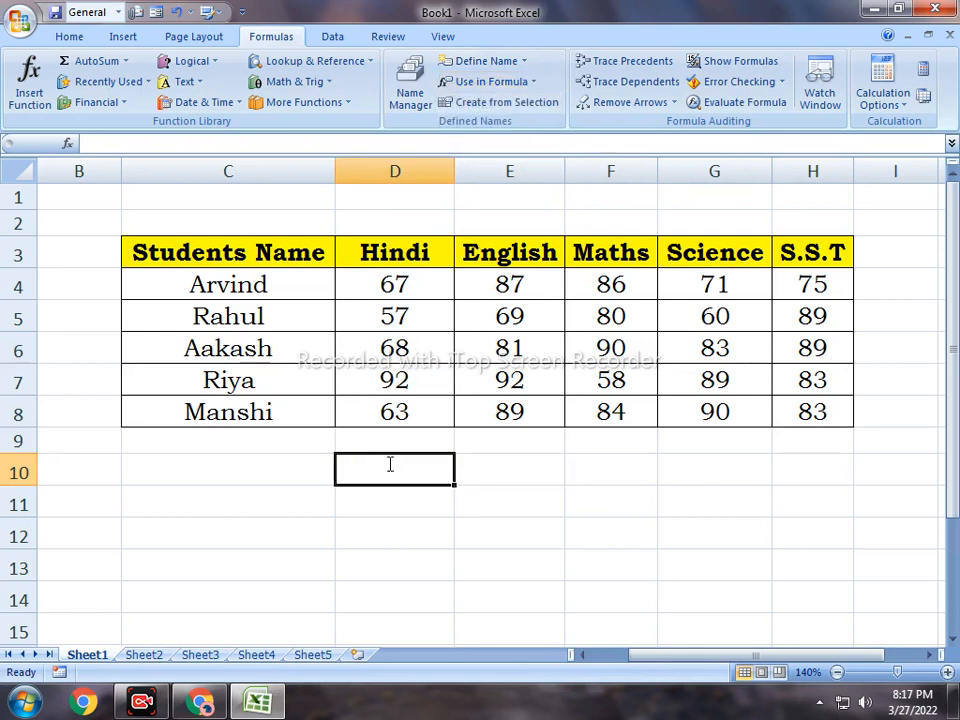
{"action": "type", "text": "=max"}
{"action": "key", "text": "Tab"}
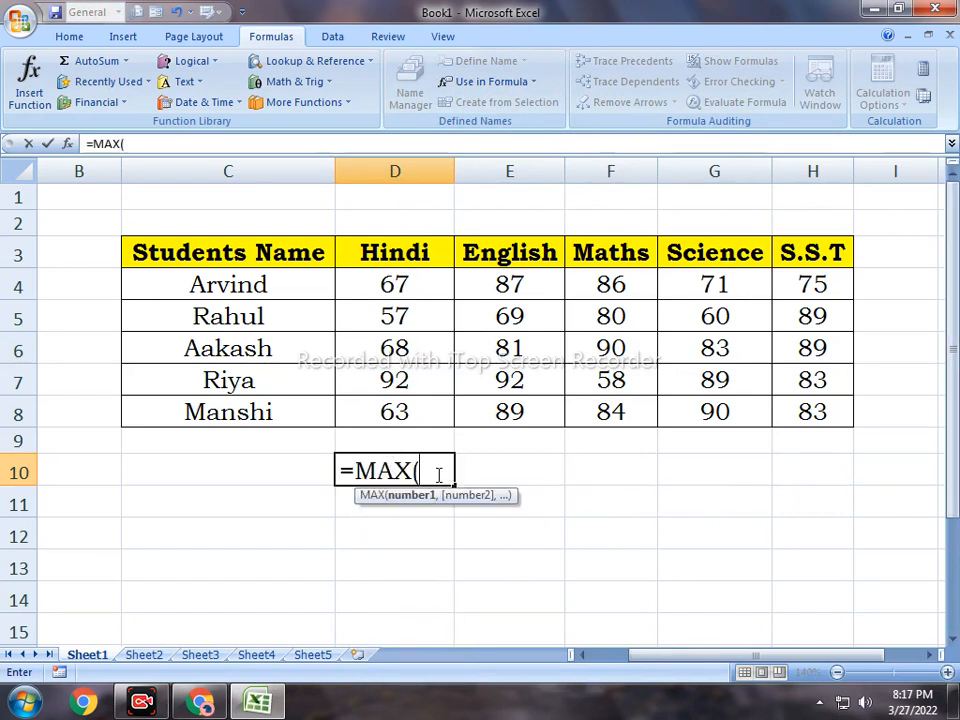
{"action": "type", "text": "hindi)"}
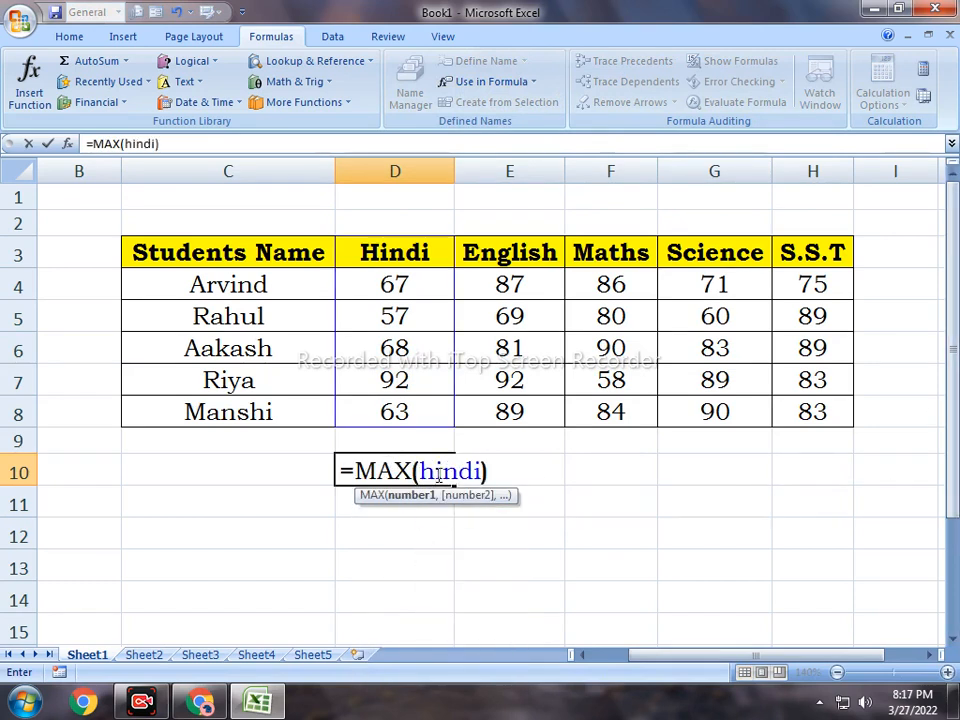
{"action": "key", "text": "Return"}
{"action": "left_click", "coordinate": [437, 472]}
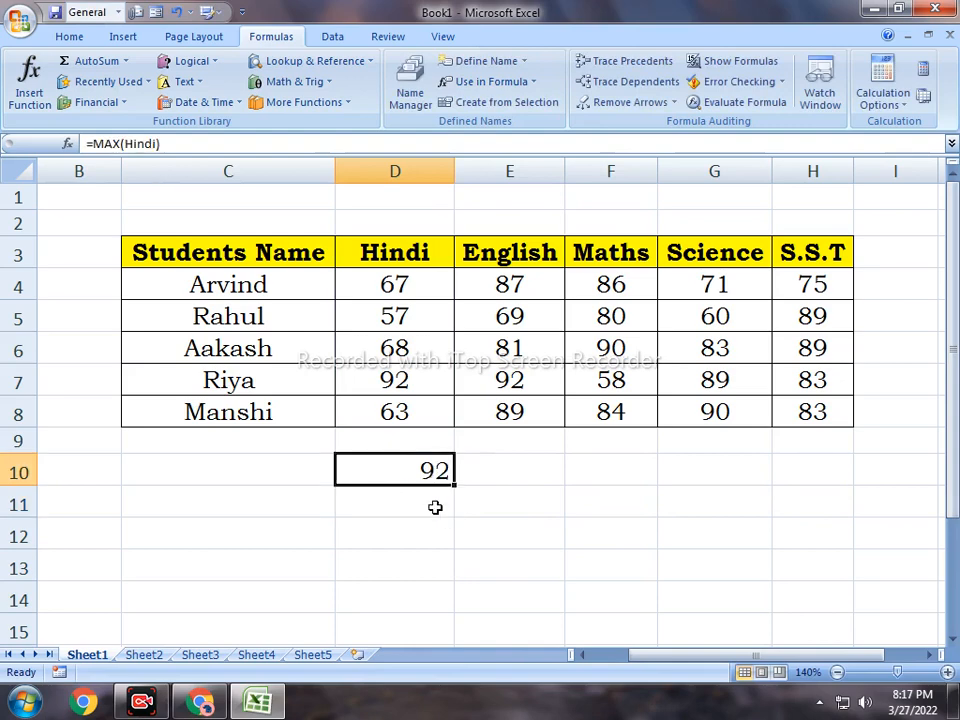
Step: Enter =MAX(Hindi) in D11, inserting Hindi from the list of defined names instead of typing it
{"action": "left_click", "coordinate": [435, 507]}
{"action": "type", "text": "=ma"}
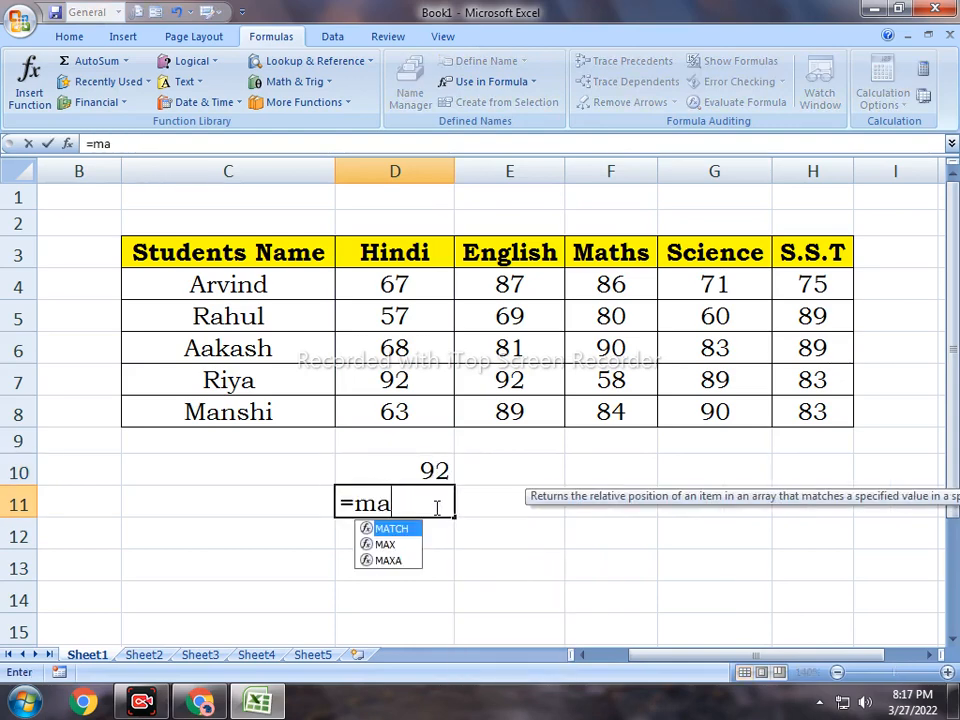
{"action": "type", "text": "x"}
{"action": "key", "text": "BackSpace"}
{"action": "key", "text": "BackSpace"}
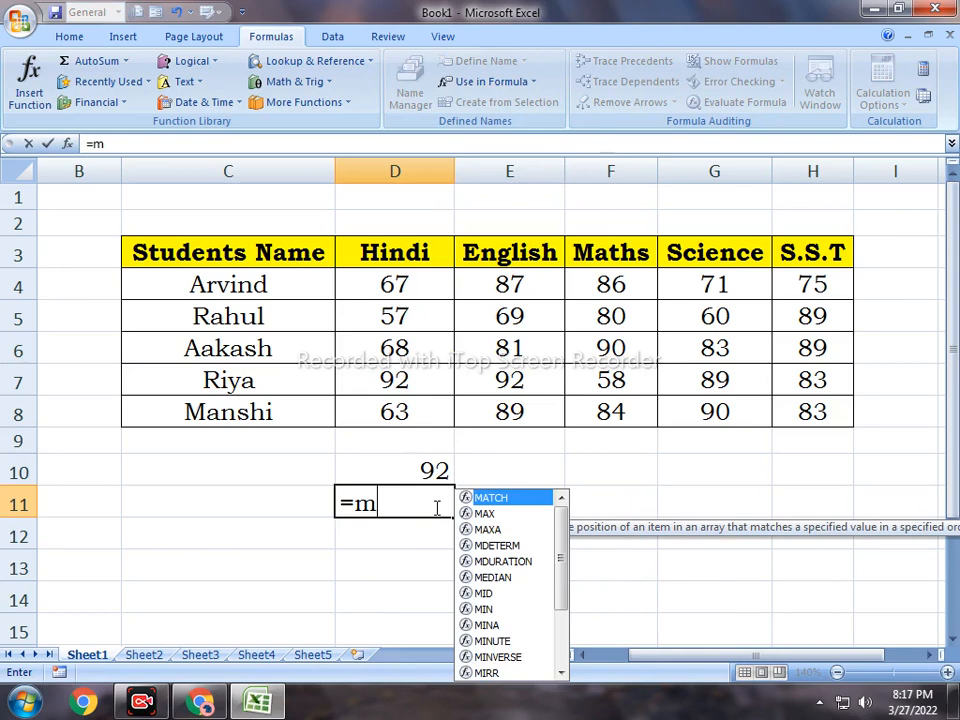
{"action": "type", "text": "ax"}
{"action": "key", "text": "Tab"}
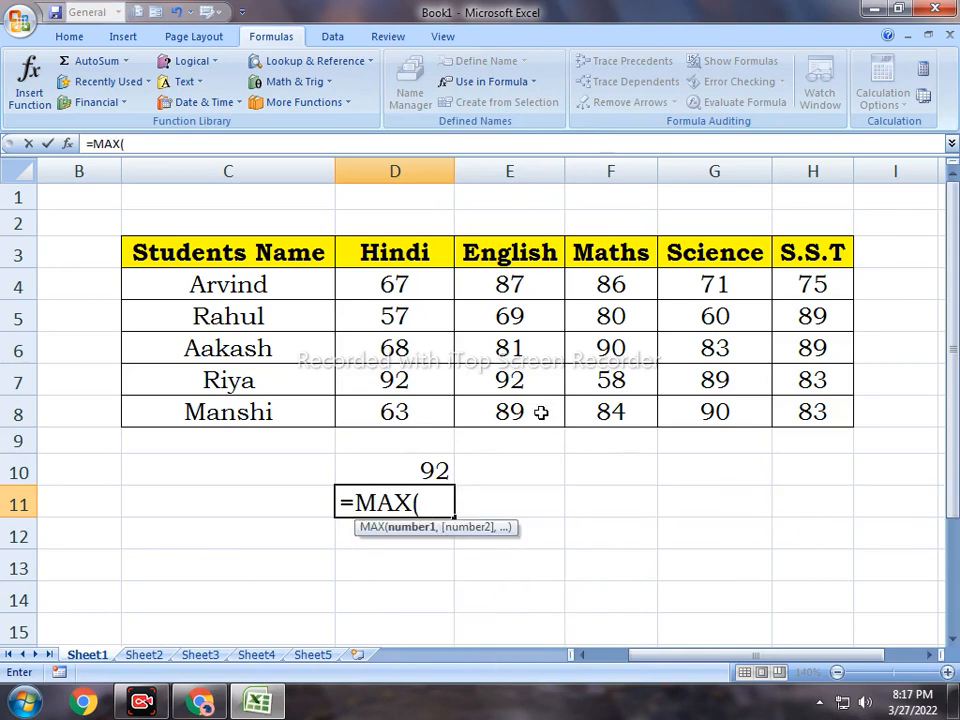
{"action": "left_click", "coordinate": [534, 84]}
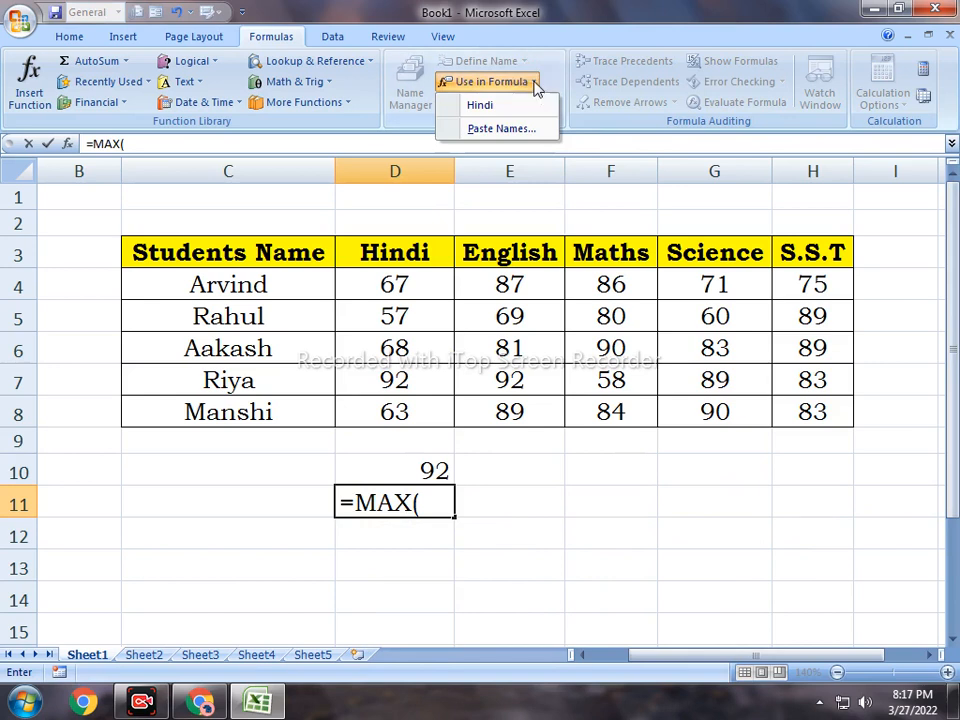
{"action": "left_click", "coordinate": [481, 108]}
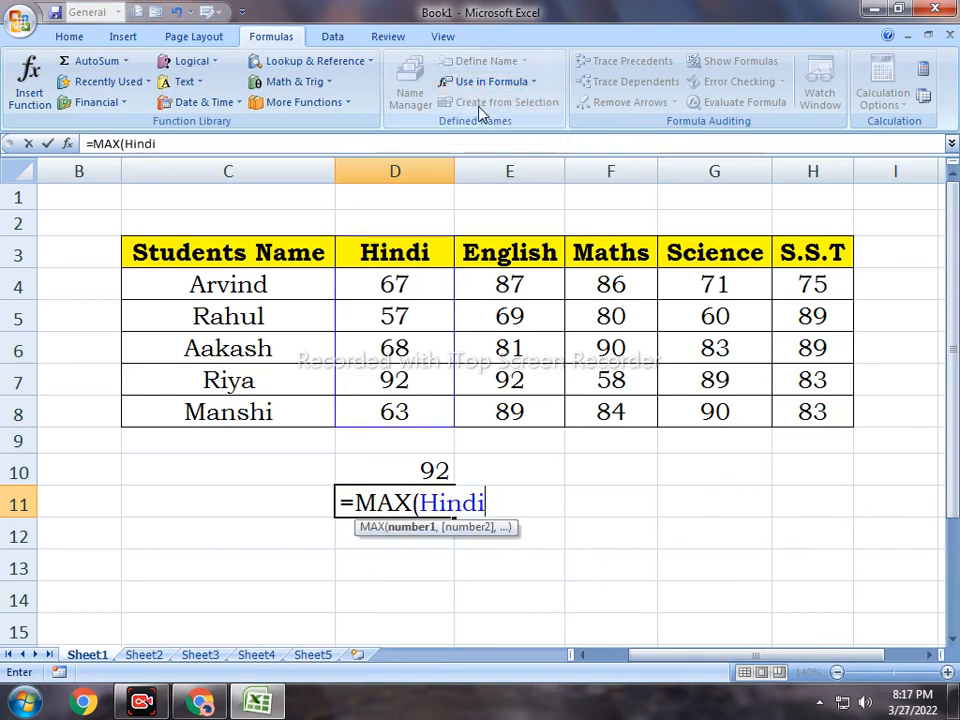
{"action": "type", "text": ")"}
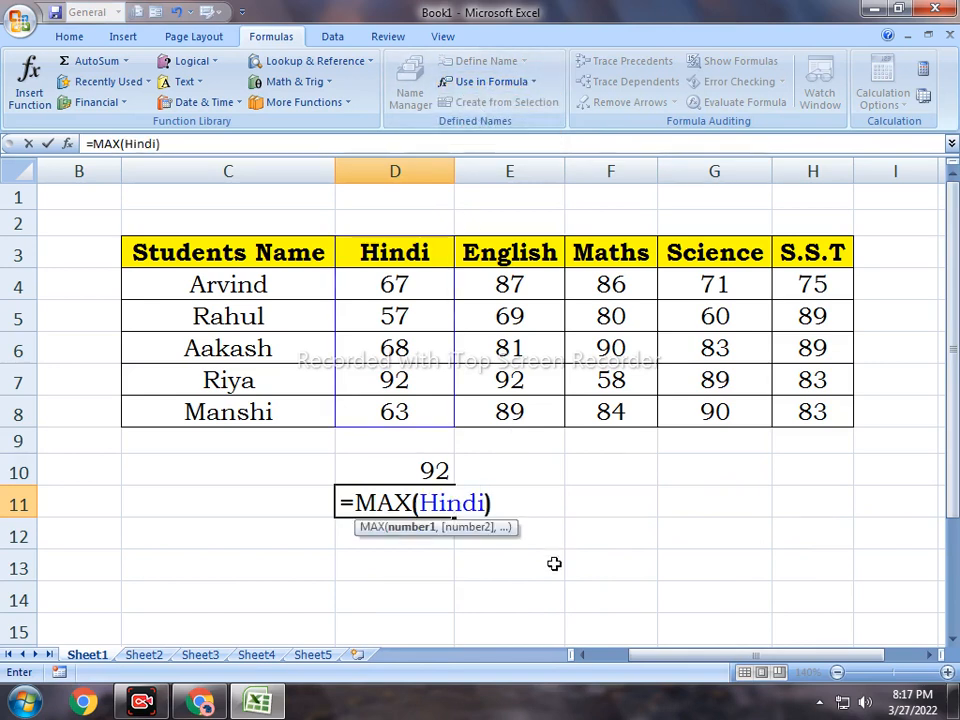
{"action": "key", "text": "Return"}
{"action": "key", "text": "Up"}
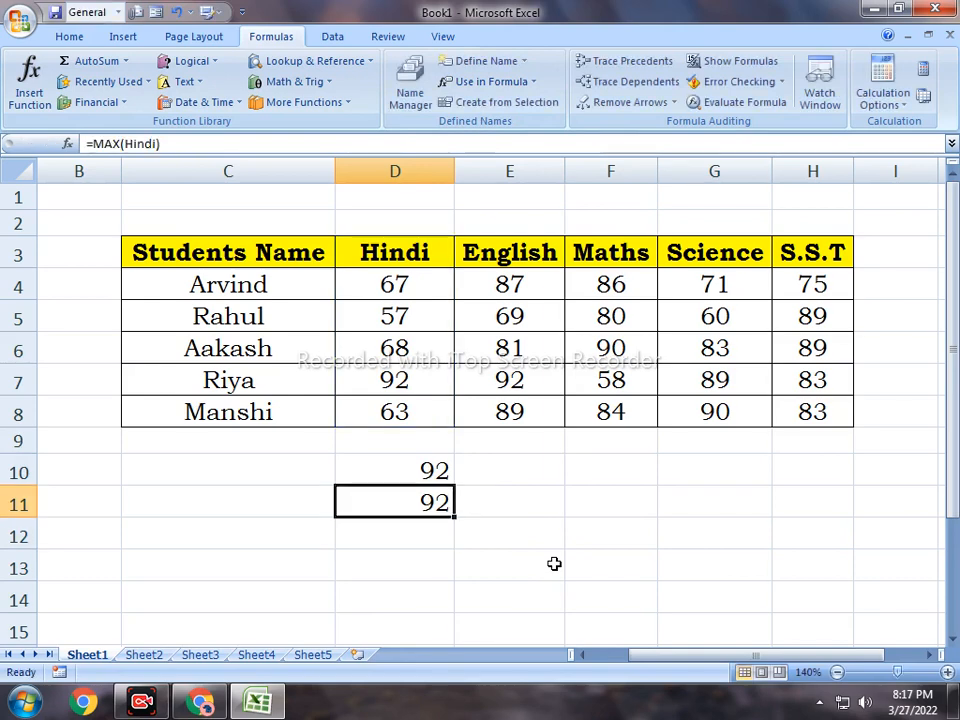
Step: Enter =AVERAGE(Hindi) in D12 with the name picked from the defined names, and select the results D10:D12
{"action": "key", "text": "Down"}
{"action": "type", "text": "=avera"}
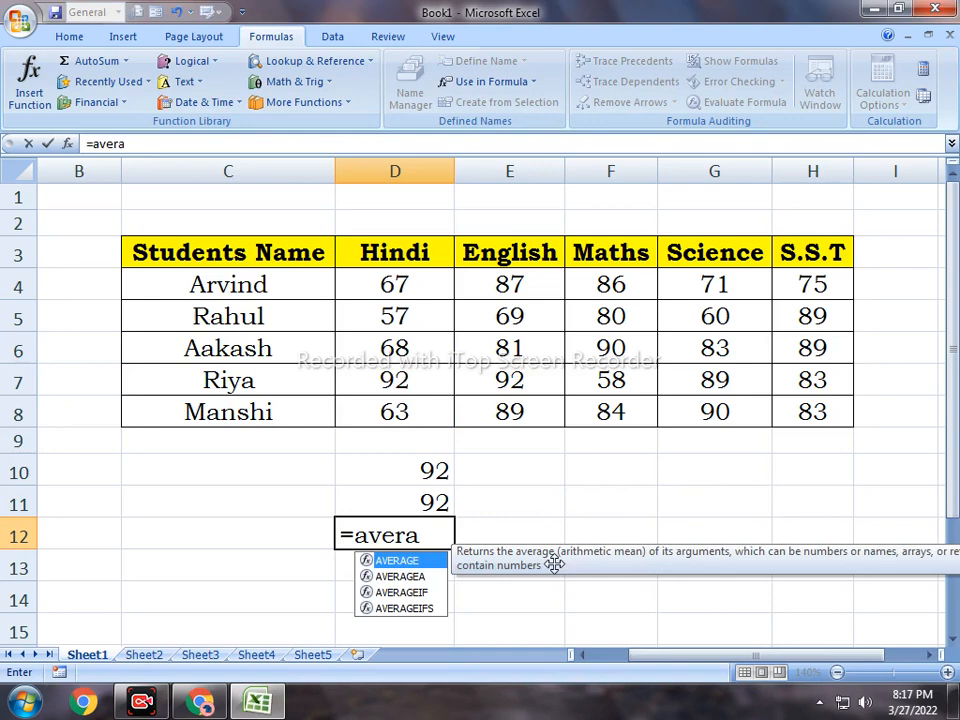
{"action": "key", "text": "Tab"}
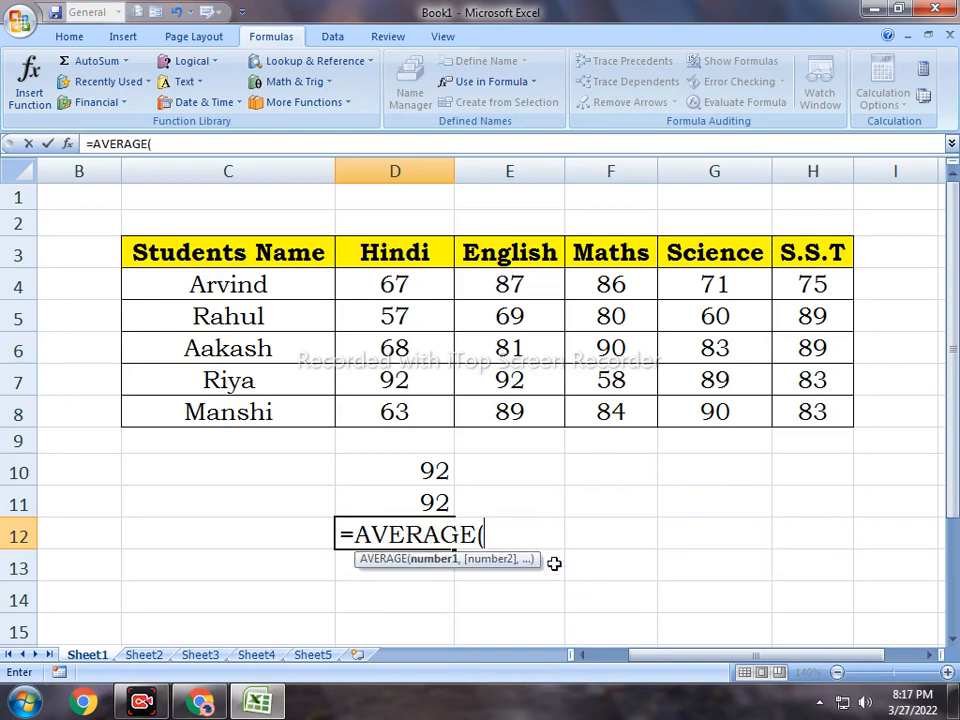
{"action": "left_click", "coordinate": [495, 84]}
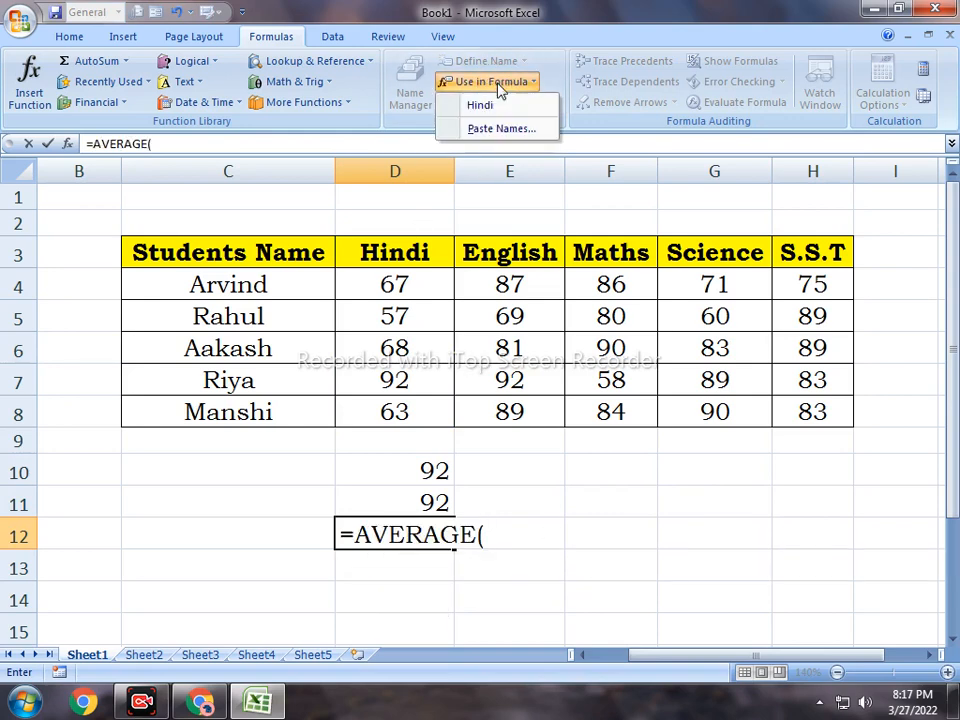
{"action": "left_click", "coordinate": [510, 106]}
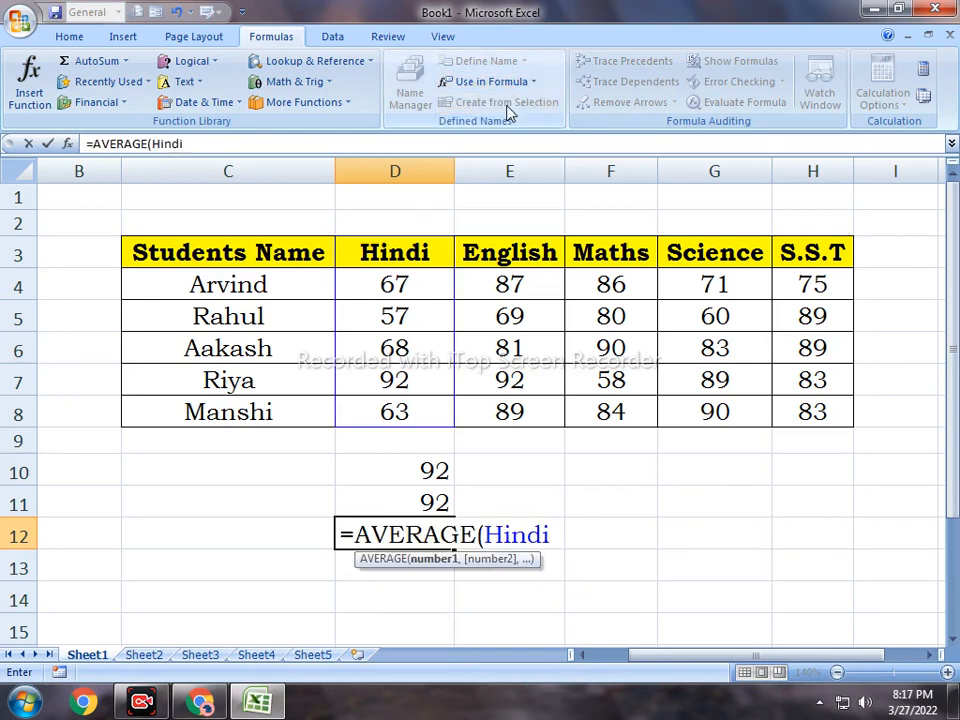
{"action": "key", "text": "Return"}
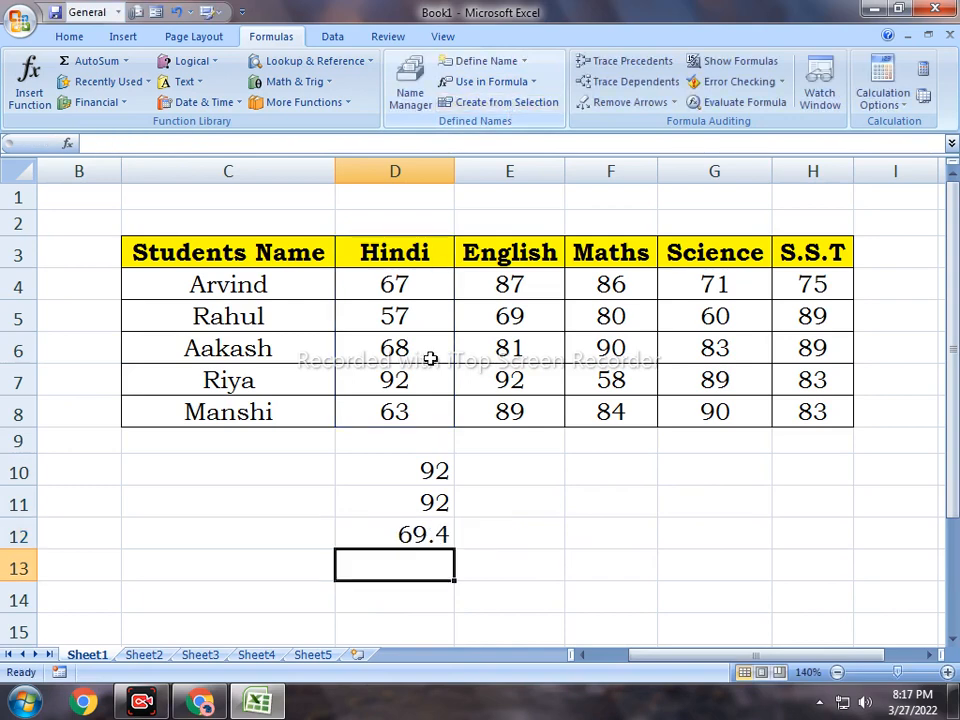
{"action": "left_click_drag", "start_coordinate": [419, 467], "coordinate": [418, 538]}
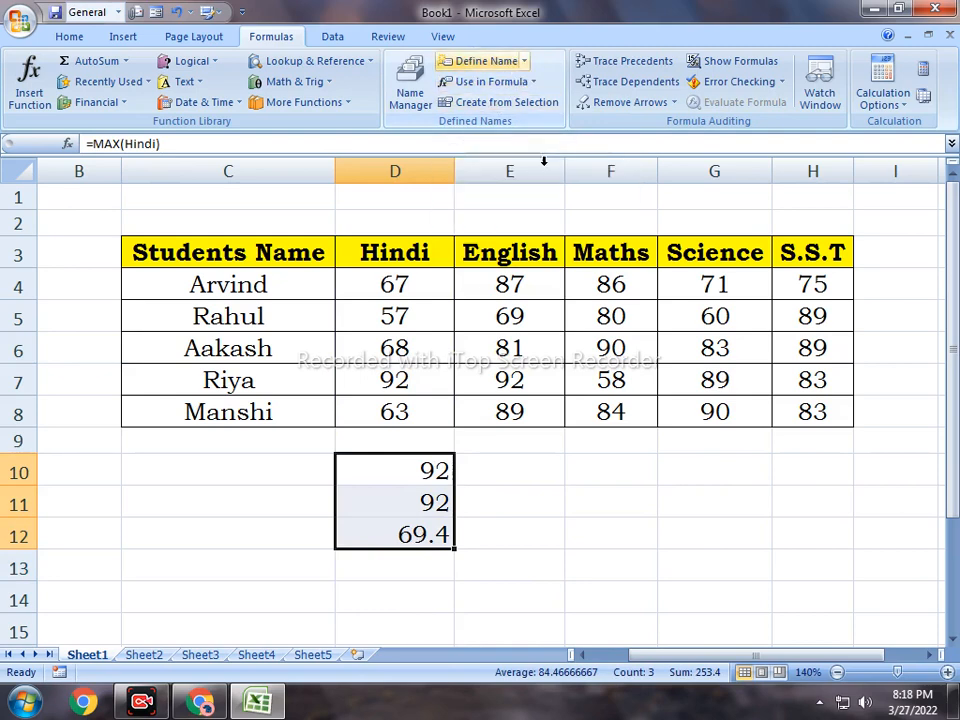
Step: Define the name Maths with Workbook scope for the range F3:F8
{"action": "left_click_drag", "start_coordinate": [620, 257], "coordinate": [621, 416]}
{"action": "left_click", "coordinate": [483, 66]}
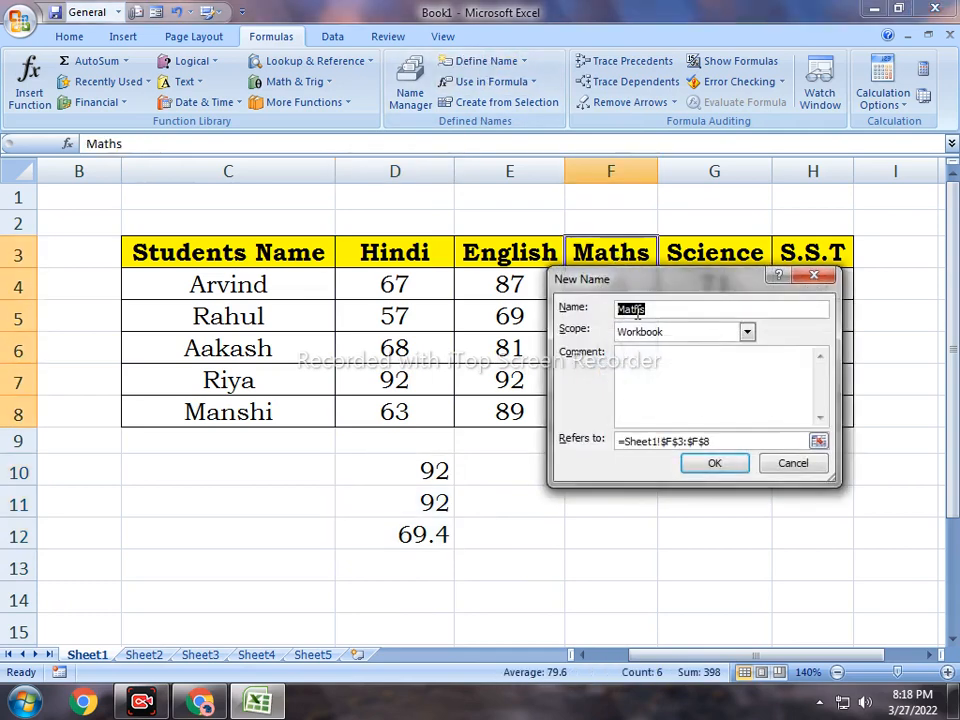
{"action": "left_click", "coordinate": [713, 463]}
Step: Enter =MIN(Maths) in F10 to find the lowest Maths mark, inserting Maths from the list of defined names
{"action": "left_click", "coordinate": [606, 482]}
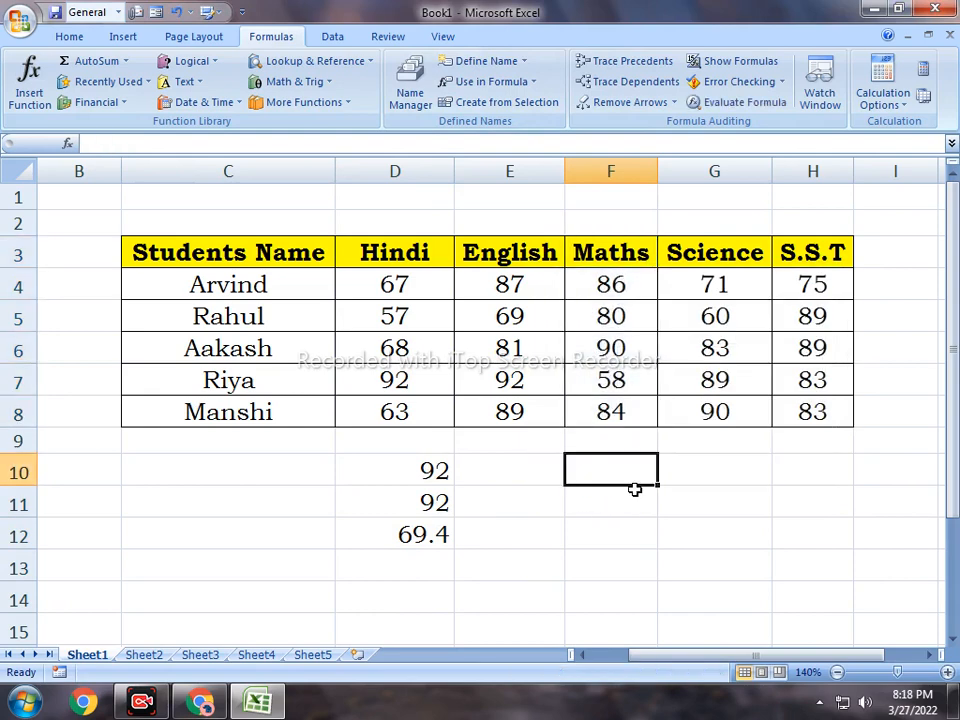
{"action": "type", "text": "=min"}
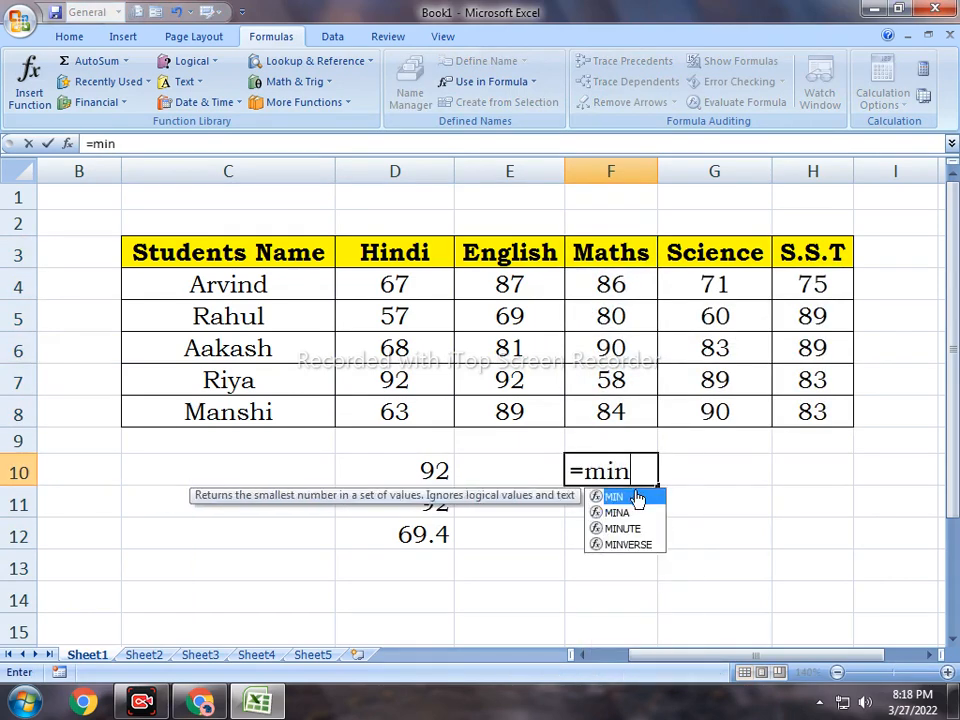
{"action": "key", "text": "Tab"}
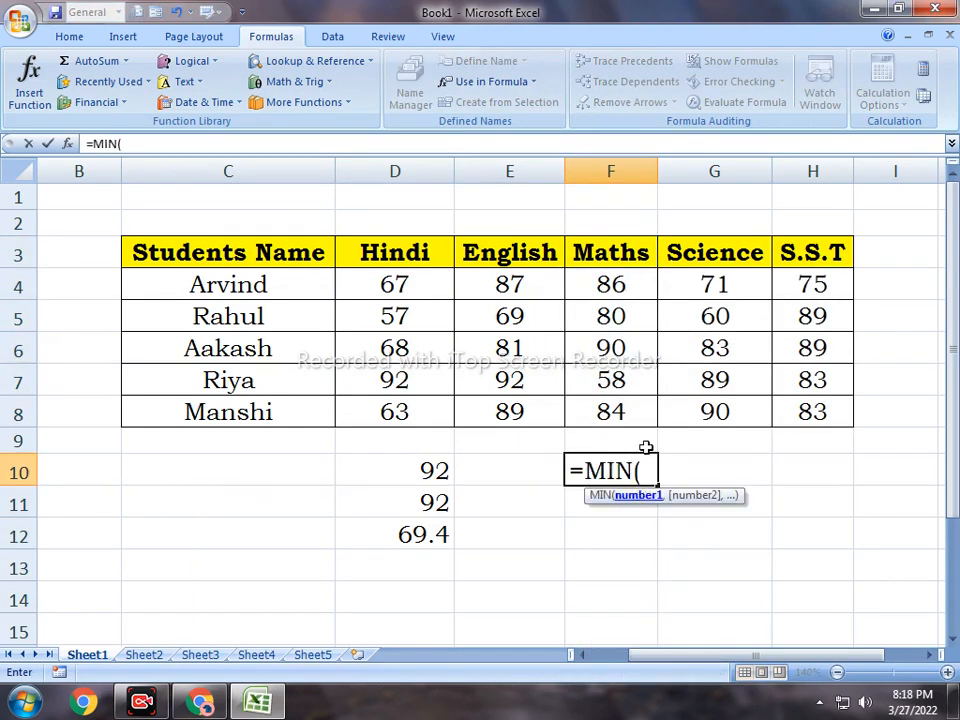
{"action": "left_click", "coordinate": [476, 81]}
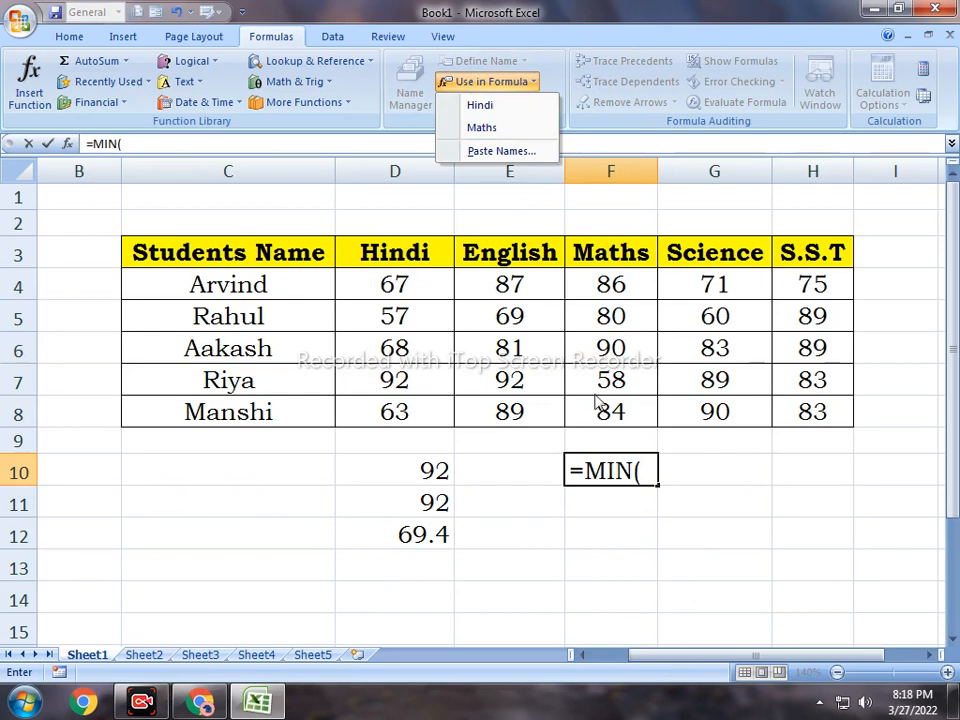
{"action": "left_click", "coordinate": [471, 129]}
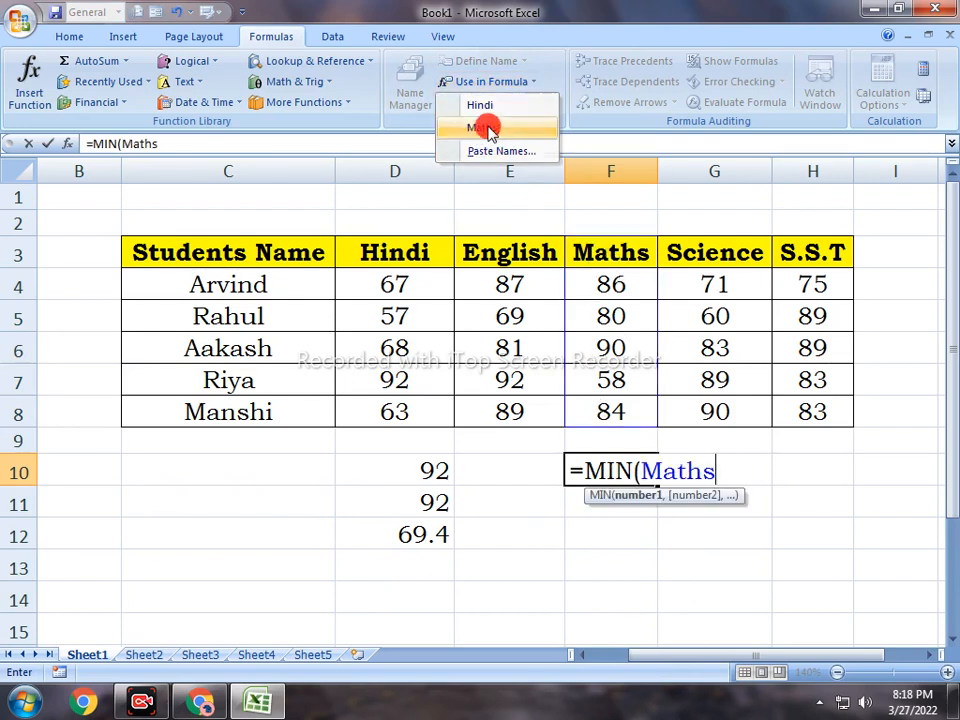
{"action": "type", "text": ")"}
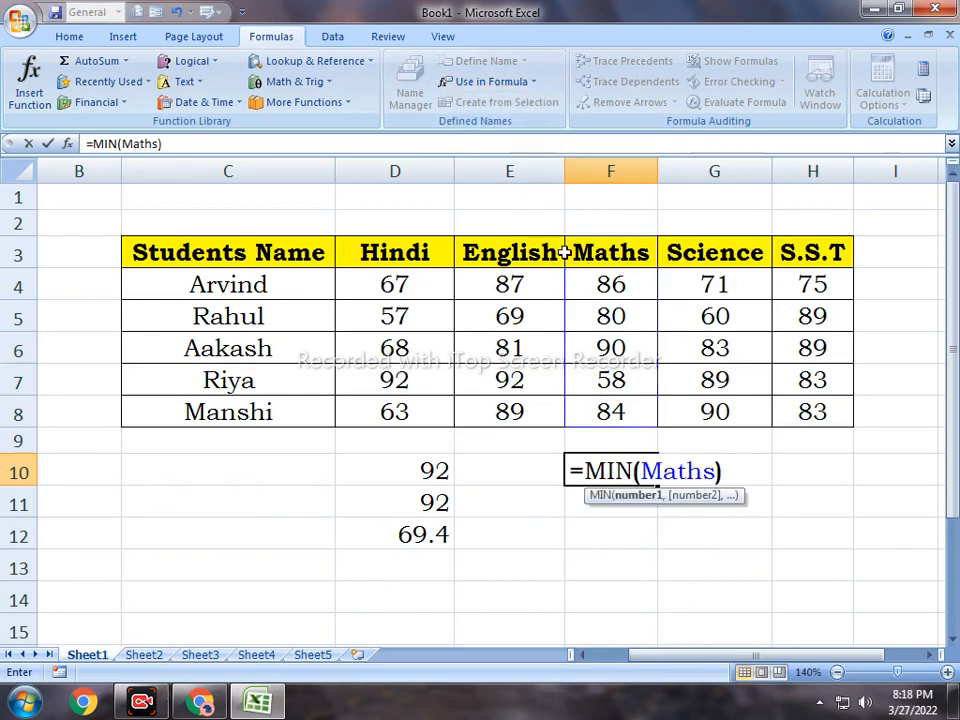
{"action": "key", "text": "Return"}
{"action": "left_click", "coordinate": [640, 470]}
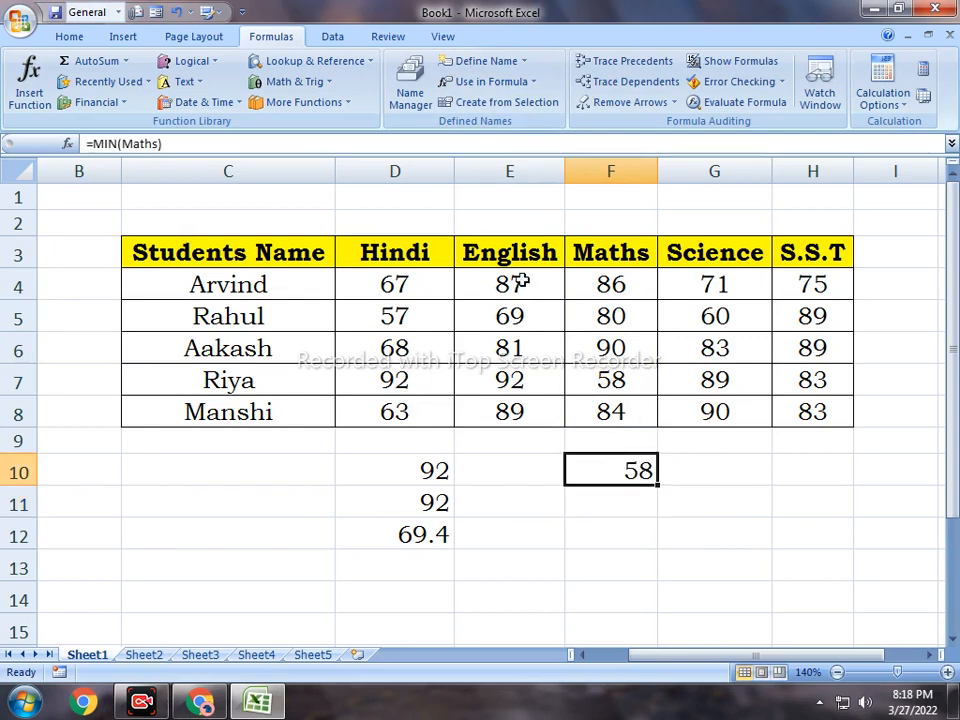
{"action": "left_click_drag", "start_coordinate": [518, 284], "coordinate": [518, 409]}
{"action": "left_click_drag", "start_coordinate": [617, 279], "coordinate": [649, 418]}
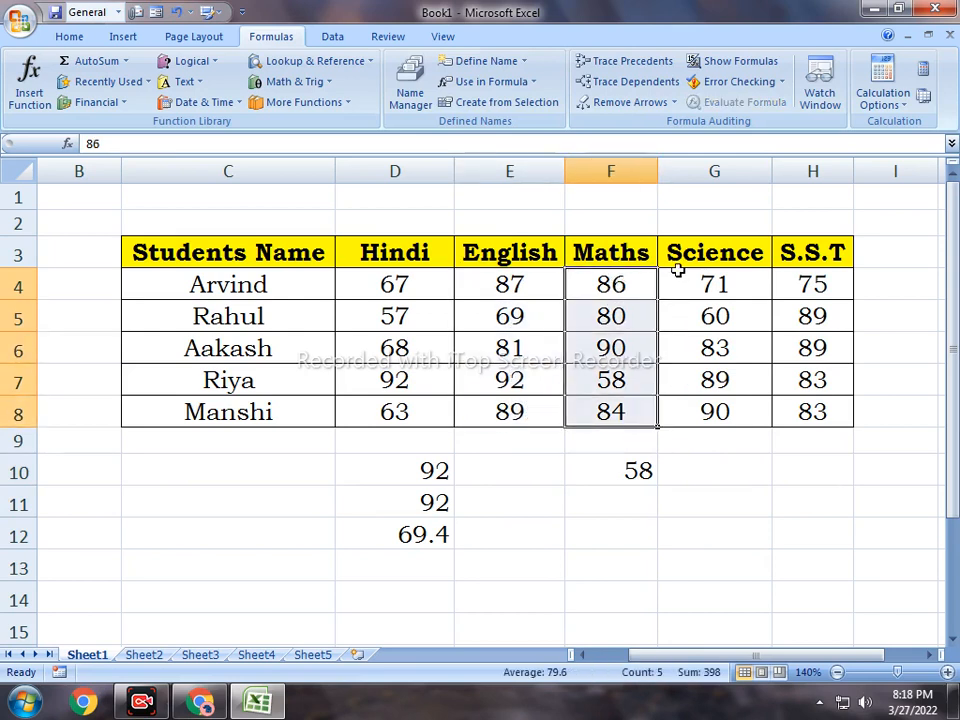
{"action": "left_click_drag", "start_coordinate": [678, 272], "coordinate": [684, 400]}
{"action": "left_click", "coordinate": [611, 250]}
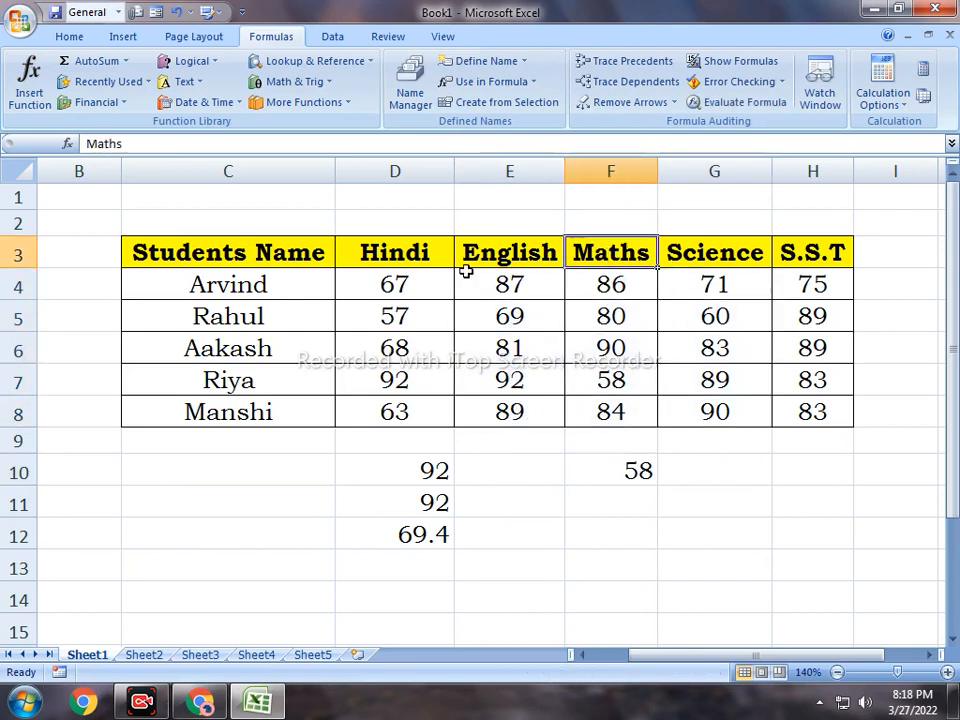
{"action": "left_click_drag", "start_coordinate": [390, 252], "coordinate": [578, 251]}
{"action": "left_click", "coordinate": [677, 262]}
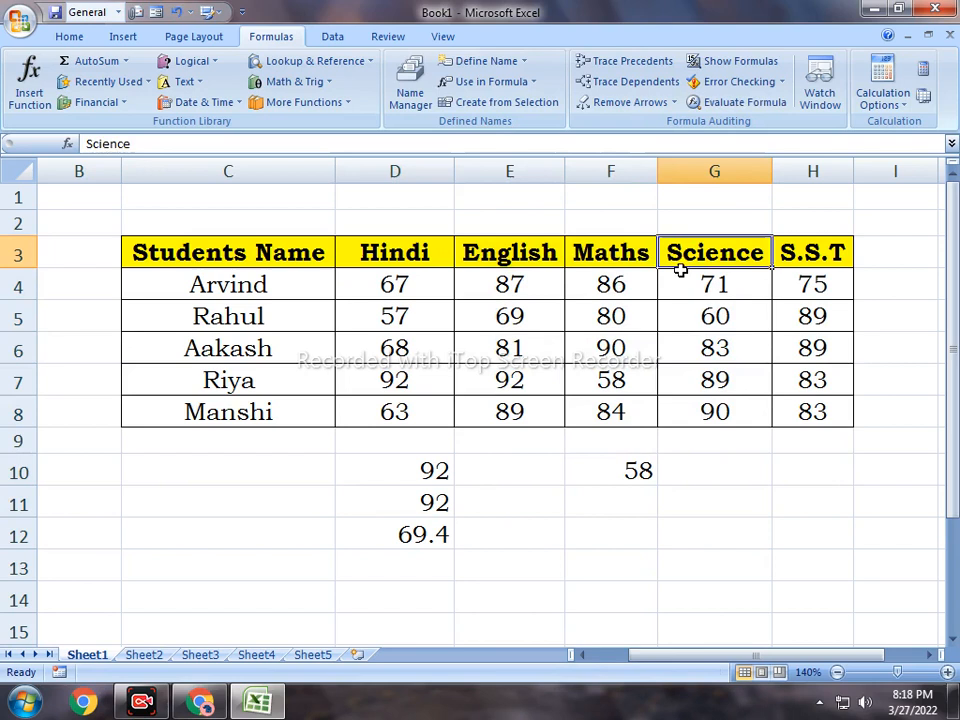
{"action": "left_click", "coordinate": [609, 477]}
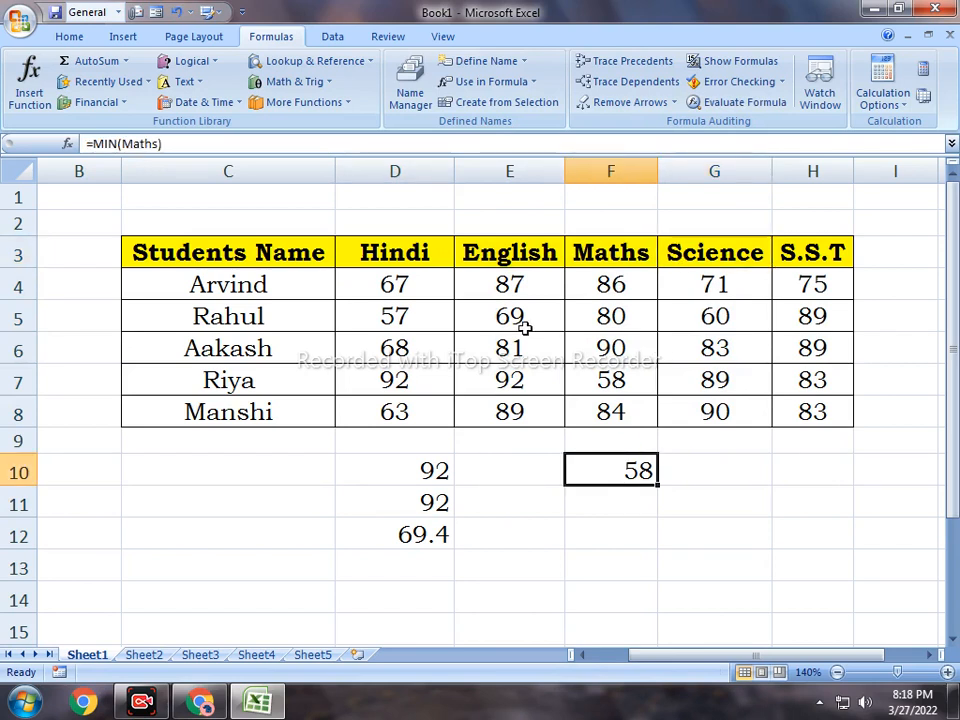
Step: Review the names Hindi and Maths with their ranges and scope in the Name Manager, and close it
{"action": "left_click", "coordinate": [527, 81]}
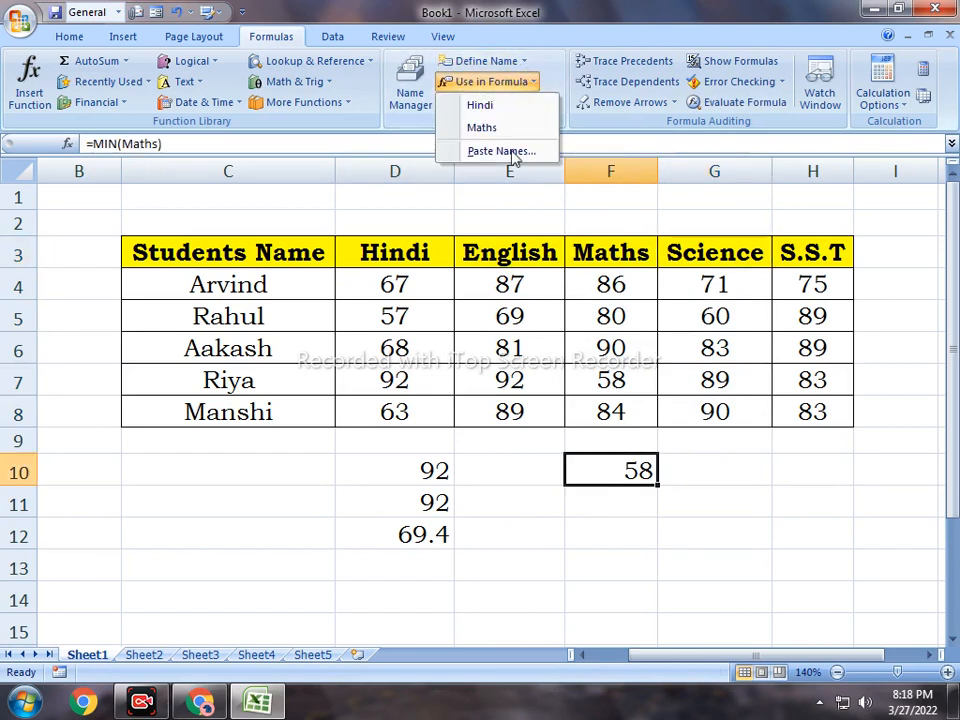
{"action": "left_click", "coordinate": [532, 328]}
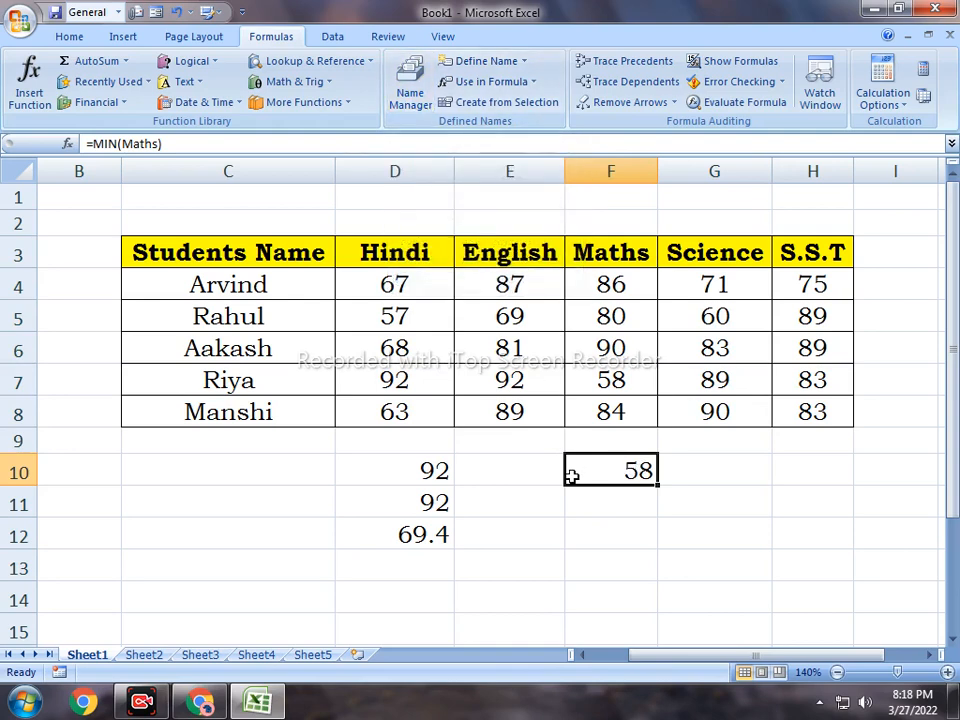
{"action": "left_click", "coordinate": [585, 534]}
{"action": "left_click", "coordinate": [578, 470]}
{"action": "left_click", "coordinate": [408, 98]}
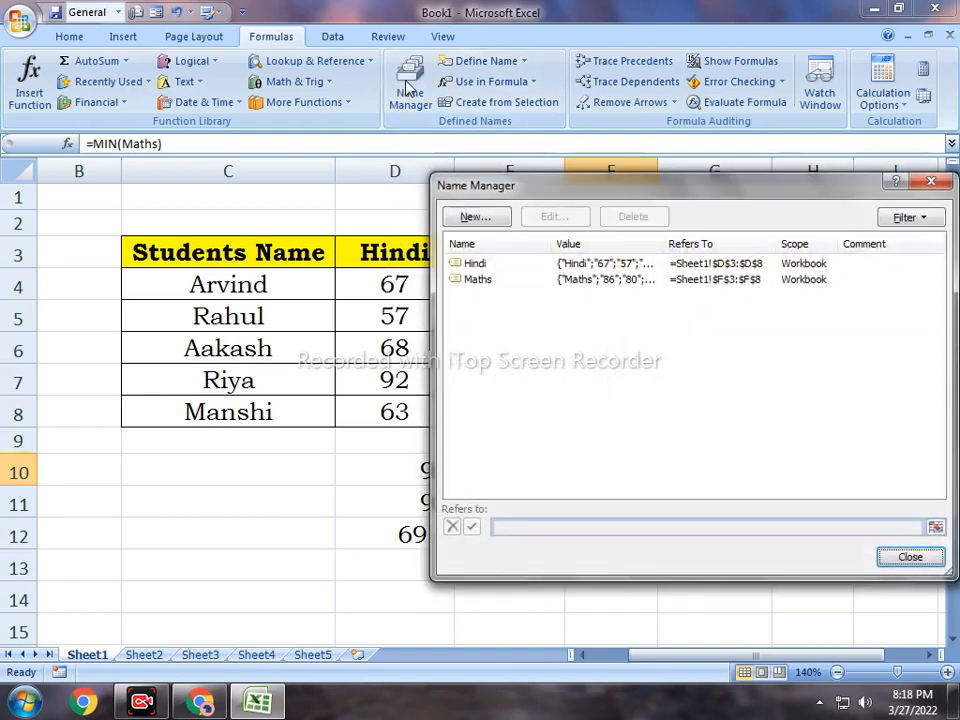
{"action": "left_click_drag", "start_coordinate": [625, 197], "coordinate": [297, 107]}
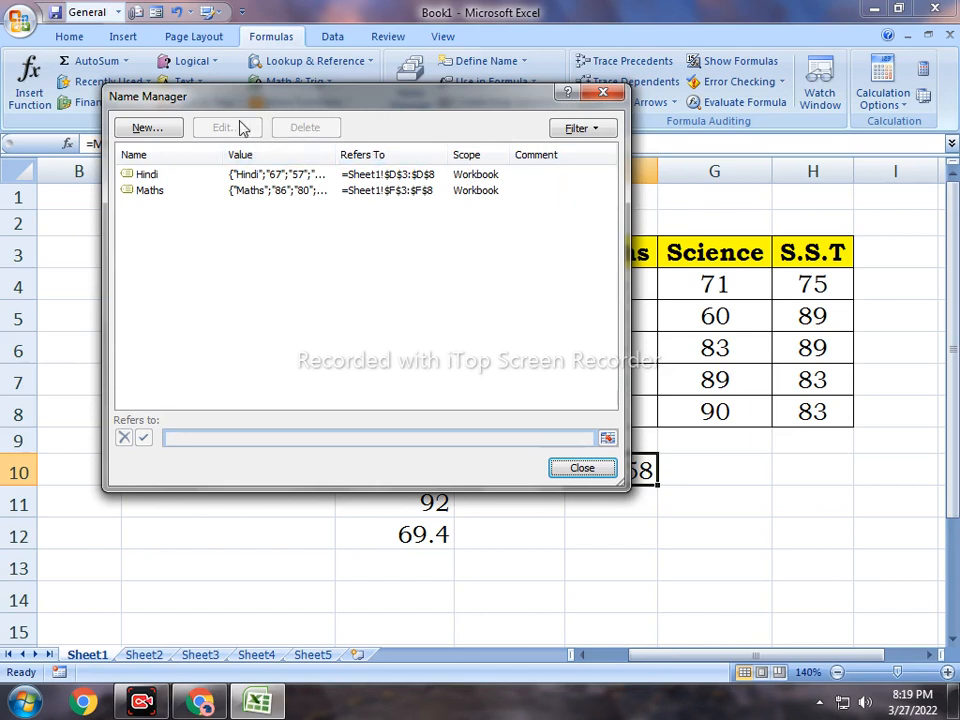
{"action": "left_click", "coordinate": [155, 190]}
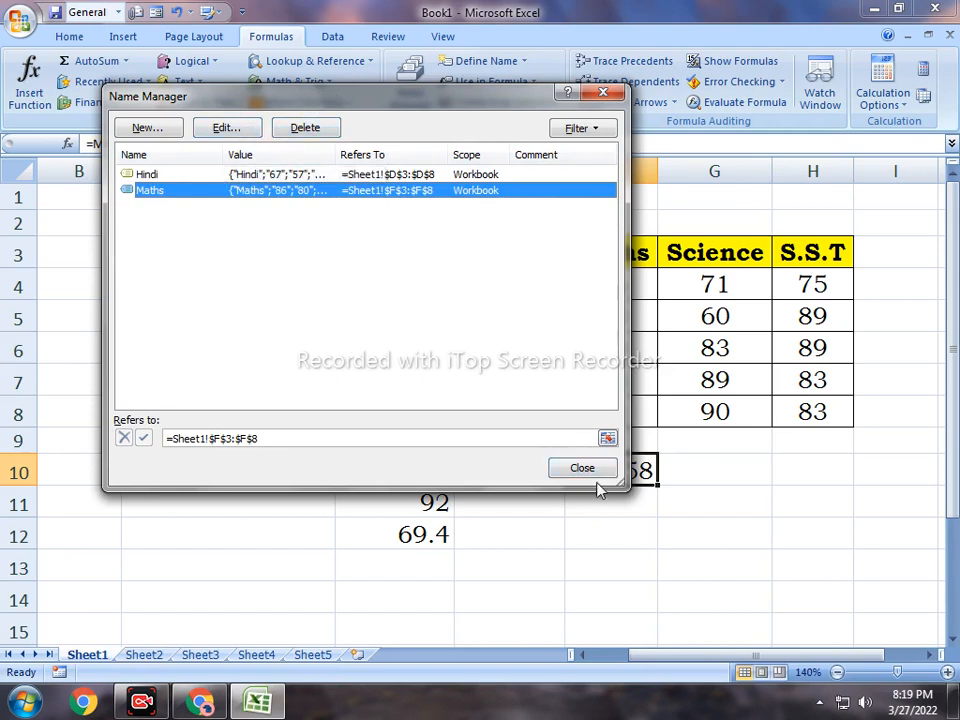
{"action": "left_click", "coordinate": [569, 470]}
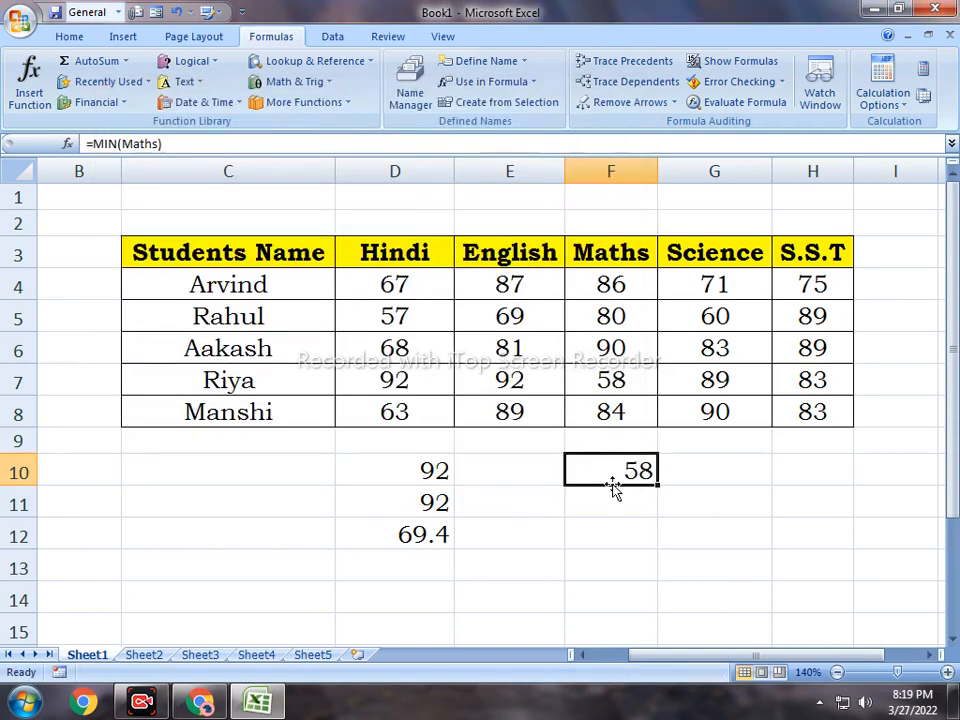
Step: Inspect the formulas in D10 and F10 to see which defined name each one uses
{"action": "left_click", "coordinate": [438, 483]}
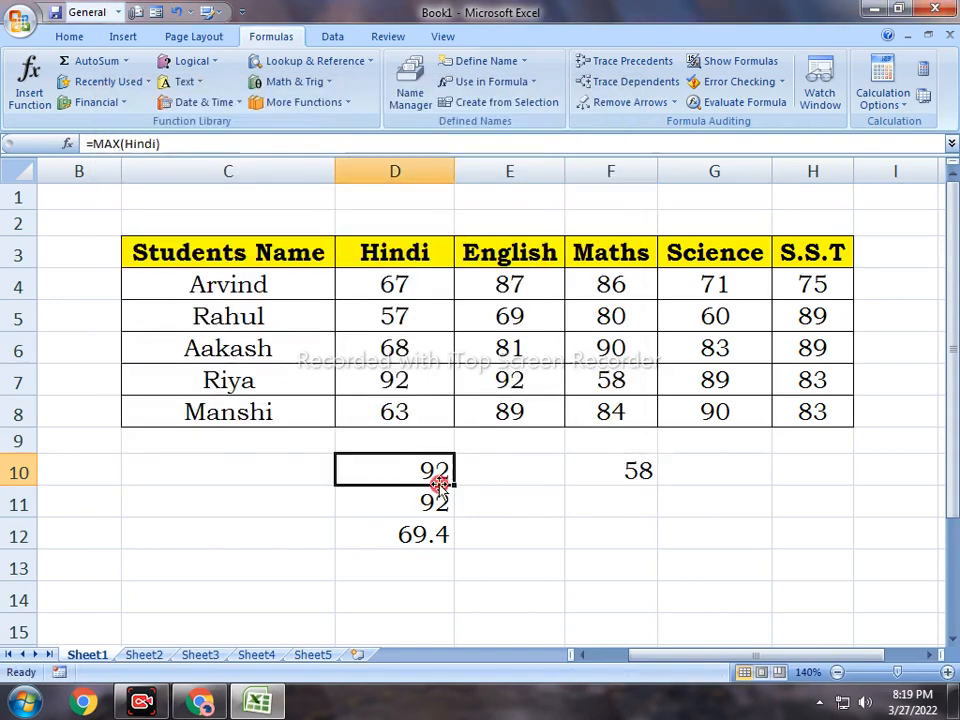
{"action": "left_click", "coordinate": [613, 460]}
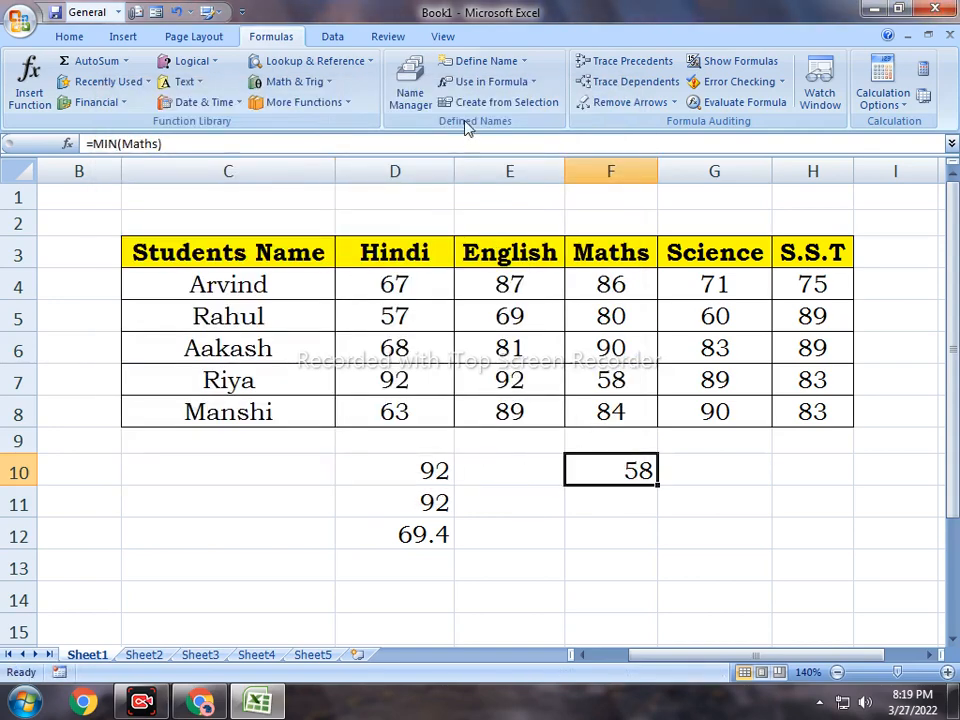
{"action": "left_click", "coordinate": [617, 469]}
{"action": "double_click", "coordinate": [617, 469]}
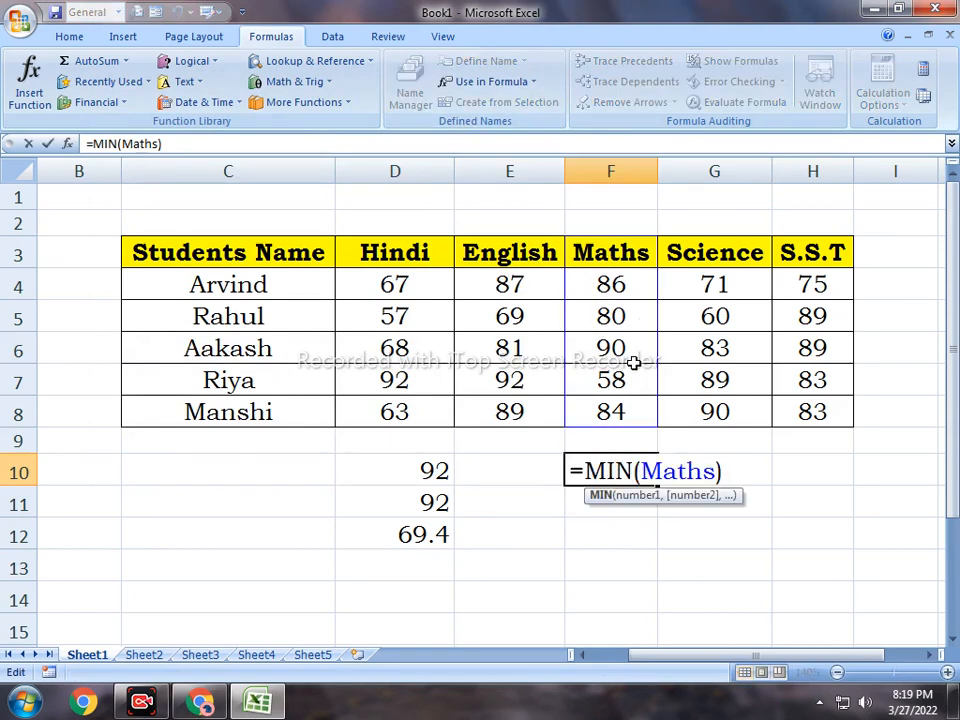
{"action": "key", "text": "Return"}
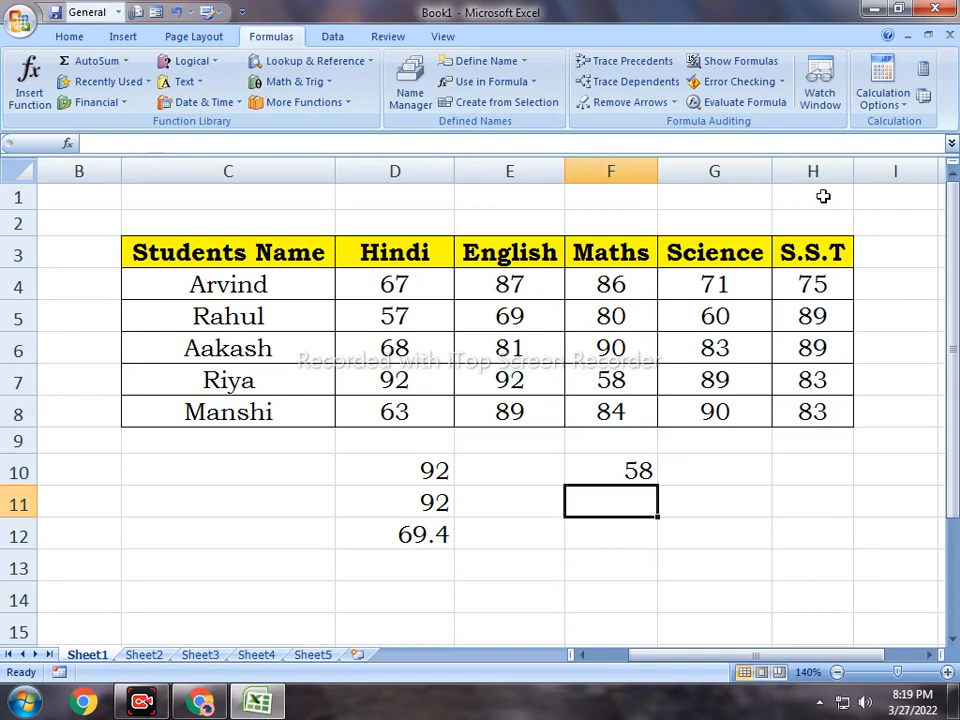
Step: Define the name S.S.T with Workbook scope for the range H3:H8
{"action": "left_click_drag", "start_coordinate": [817, 243], "coordinate": [840, 416]}
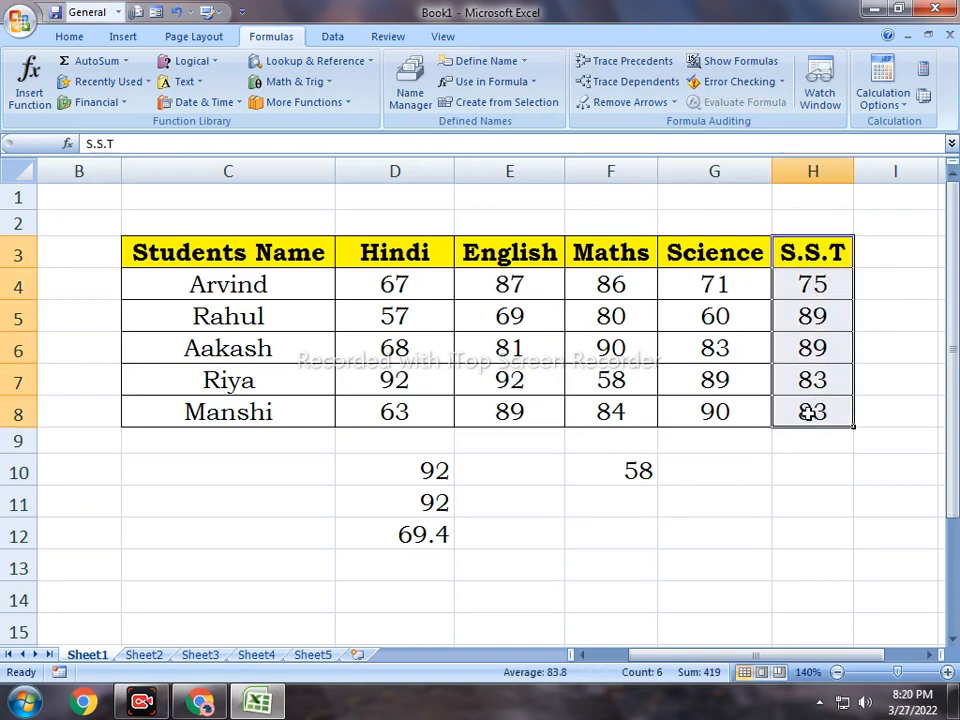
{"action": "left_click", "coordinate": [481, 63]}
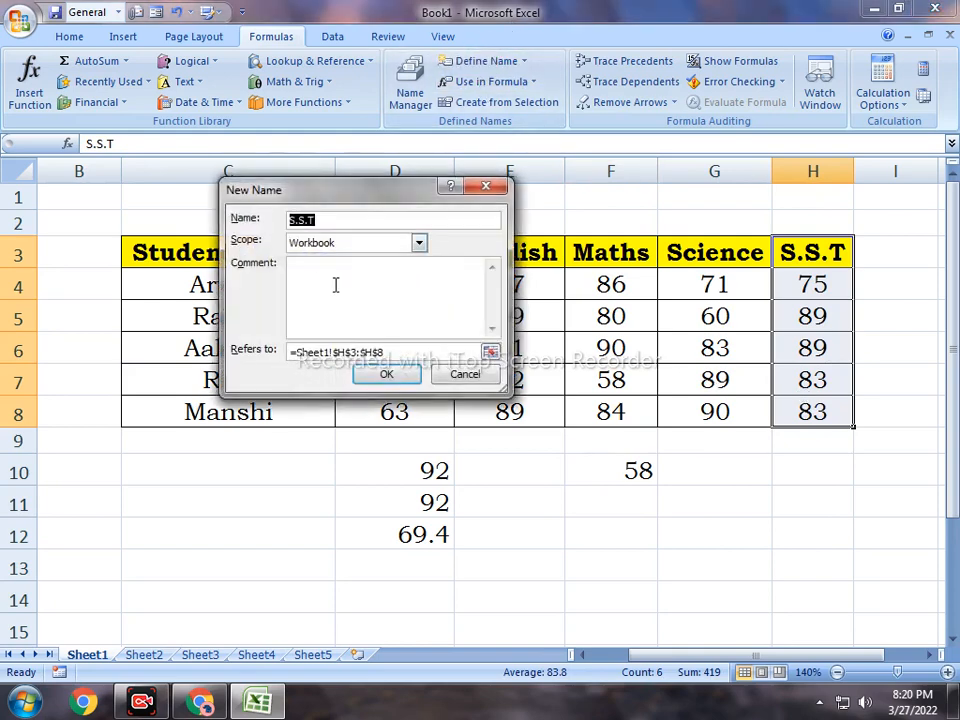
{"action": "left_click", "coordinate": [384, 374]}
Step: Enter =MAX(H4:H8) in H10 with a direct cell range instead of a defined name
{"action": "left_click", "coordinate": [789, 473]}
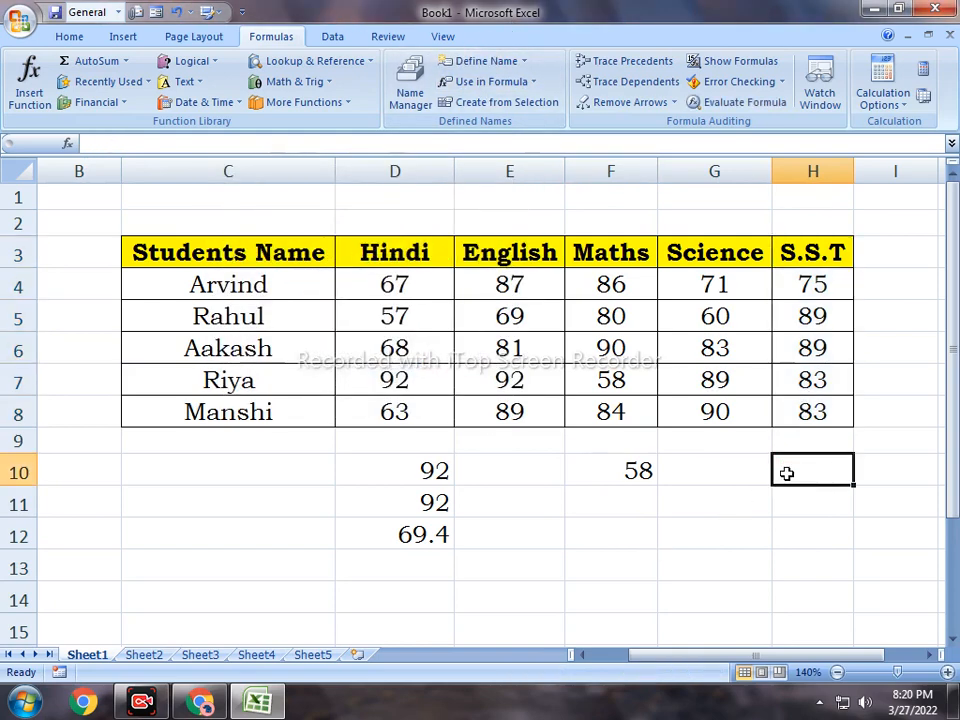
{"action": "type", "text": "=max"}
{"action": "key", "text": "Tab"}
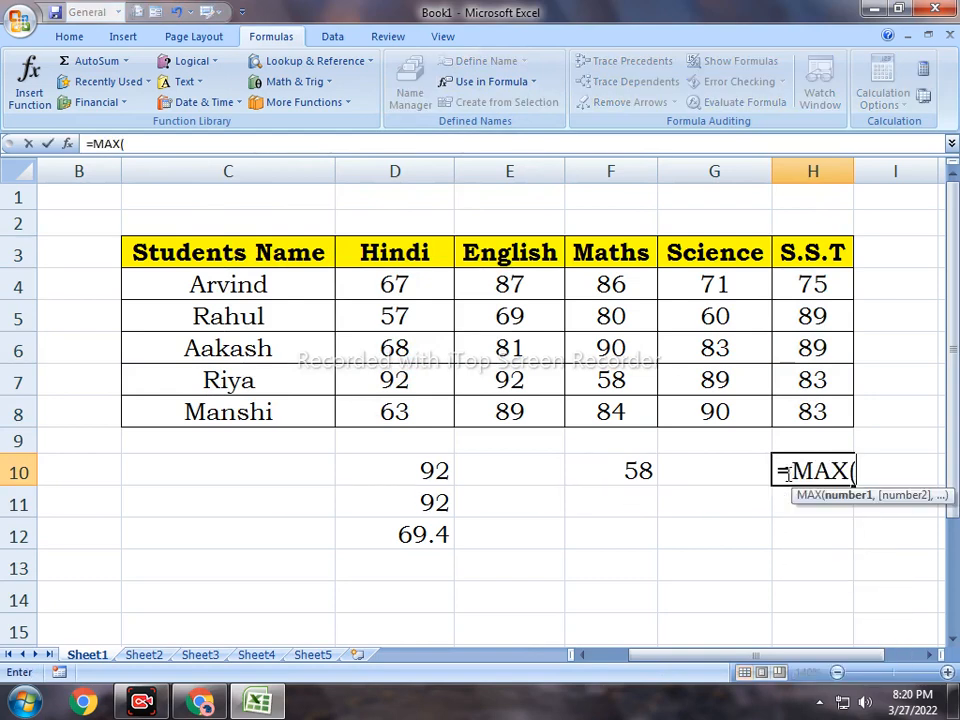
{"action": "key", "text": "Up"}
{"action": "key", "text": "Up"}
{"action": "key", "text": "shift+Up"}
{"action": "key", "text": "shift+Up"}
{"action": "key", "text": "shift+Up"}
{"action": "key", "text": "shift+Up"}
{"action": "key", "text": "shift+Up"}
{"action": "key", "text": "shift+Down"}
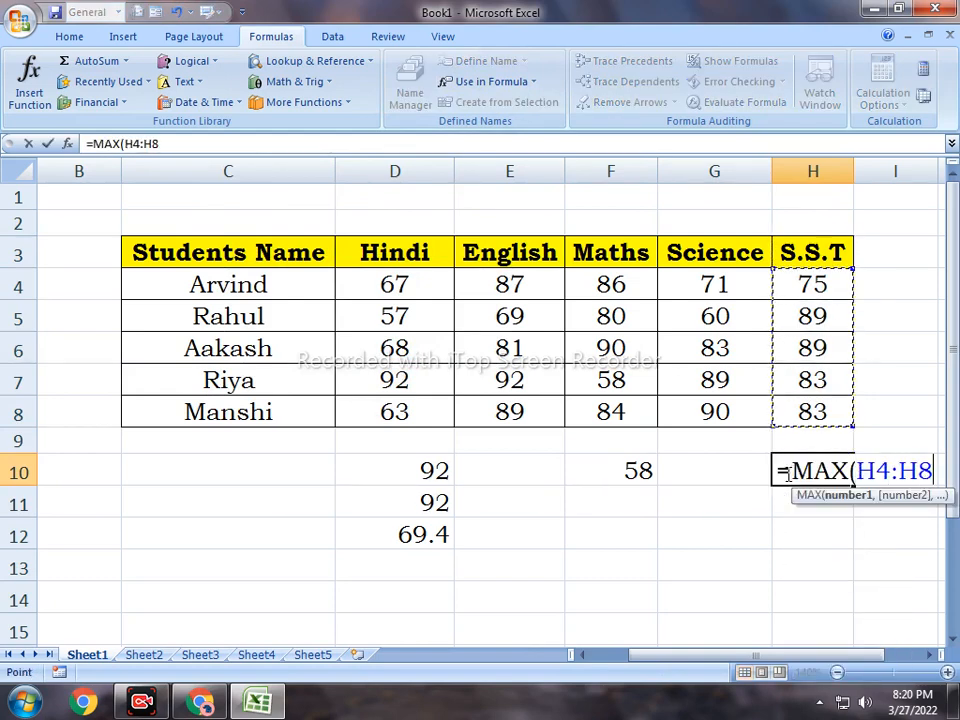
{"action": "key", "text": "Return"}
{"action": "left_click", "coordinate": [787, 474]}
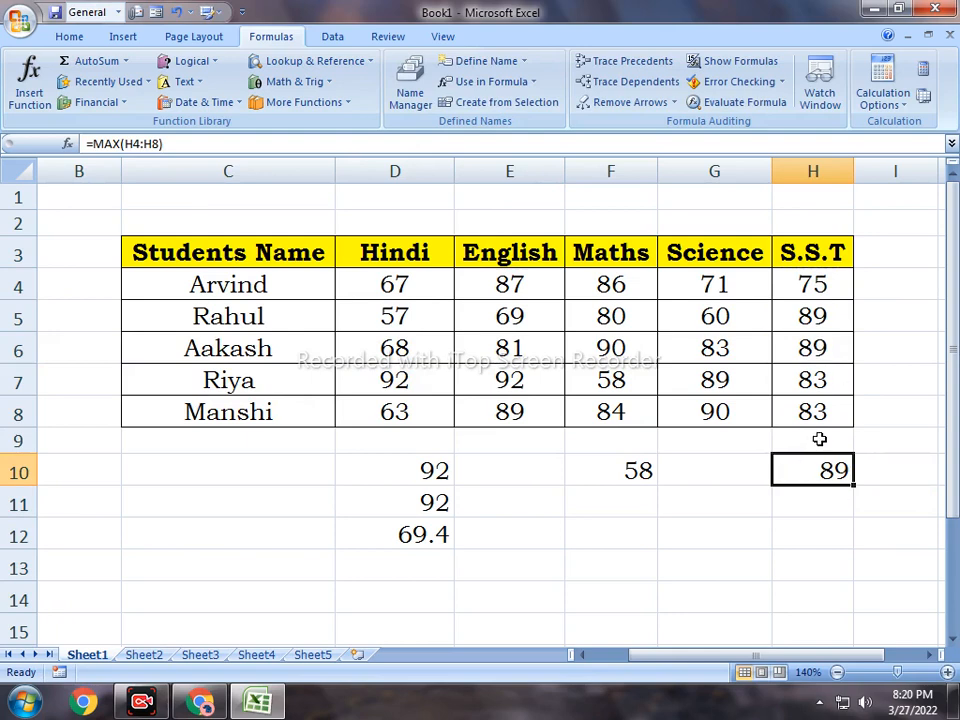
Step: Enter 120 in H9 directly below the S.S.T marks to test how the MAX formula in H10 reacts
{"action": "left_click", "coordinate": [819, 439]}
{"action": "type", "text": "120"}
{"action": "key", "text": "Return"}
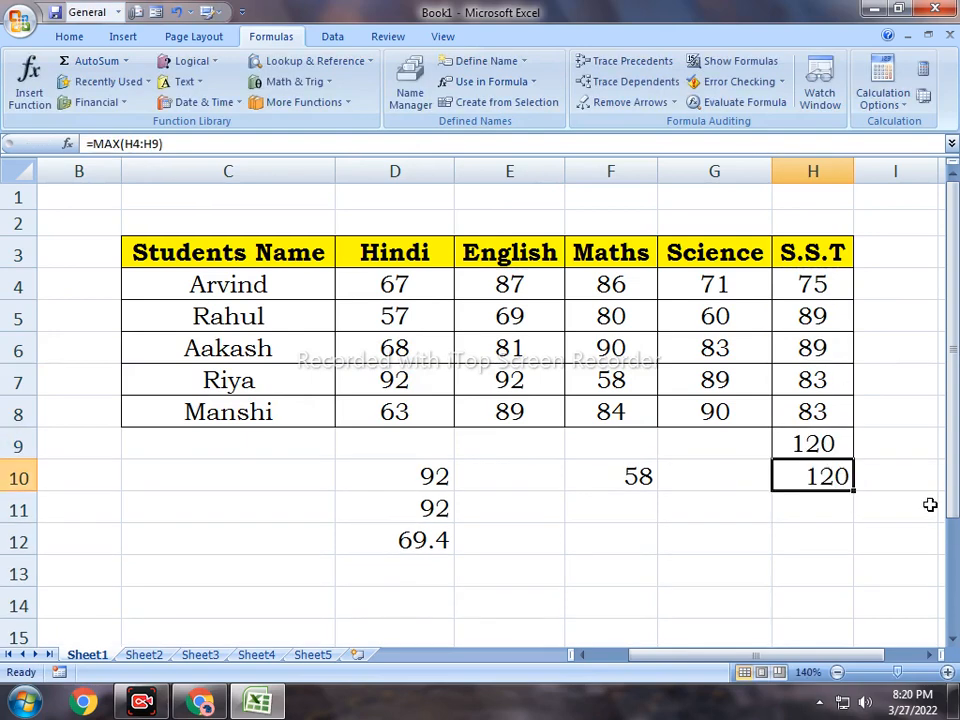
{"action": "left_click", "coordinate": [826, 506]}
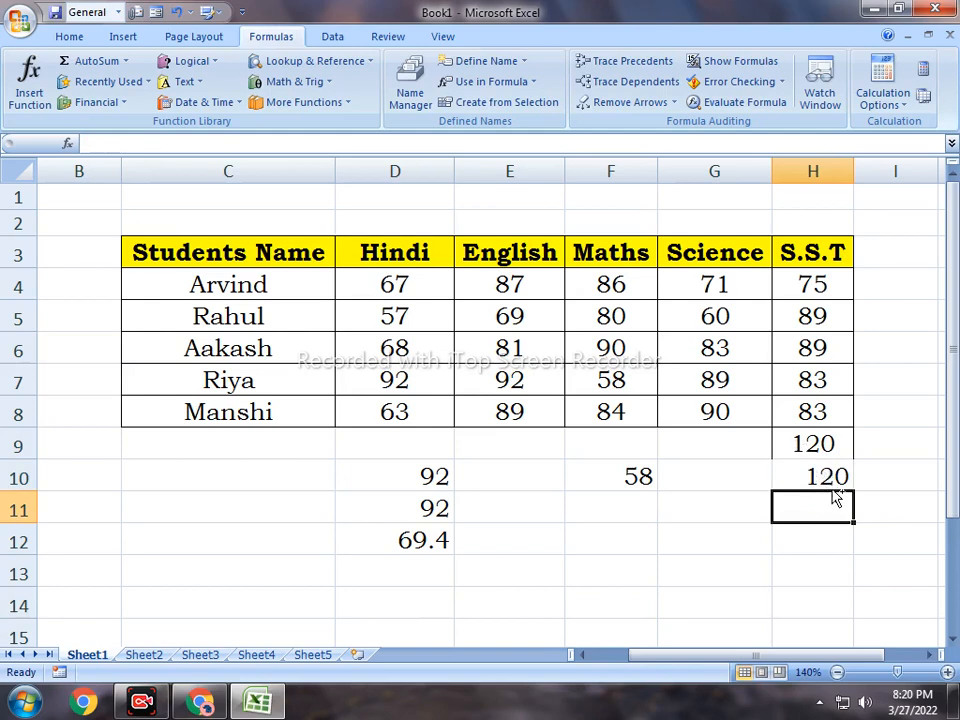
Step: Undo the entry of 120 in H9
{"action": "left_click", "coordinate": [136, 12]}
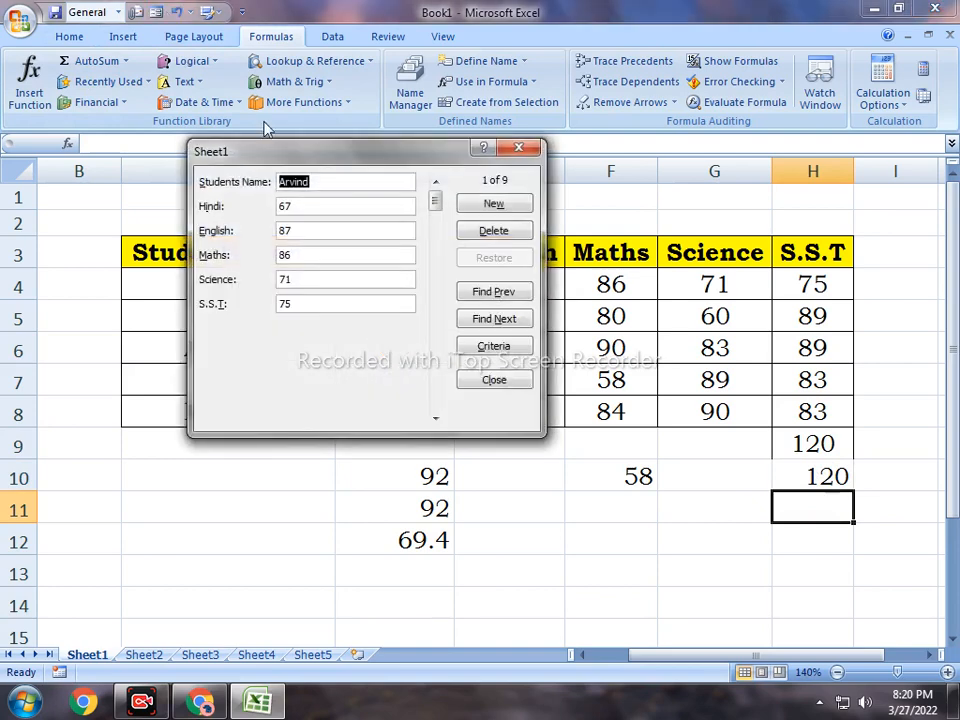
{"action": "left_click", "coordinate": [495, 379]}
{"action": "left_click", "coordinate": [176, 12]}
{"action": "left_click", "coordinate": [176, 12]}
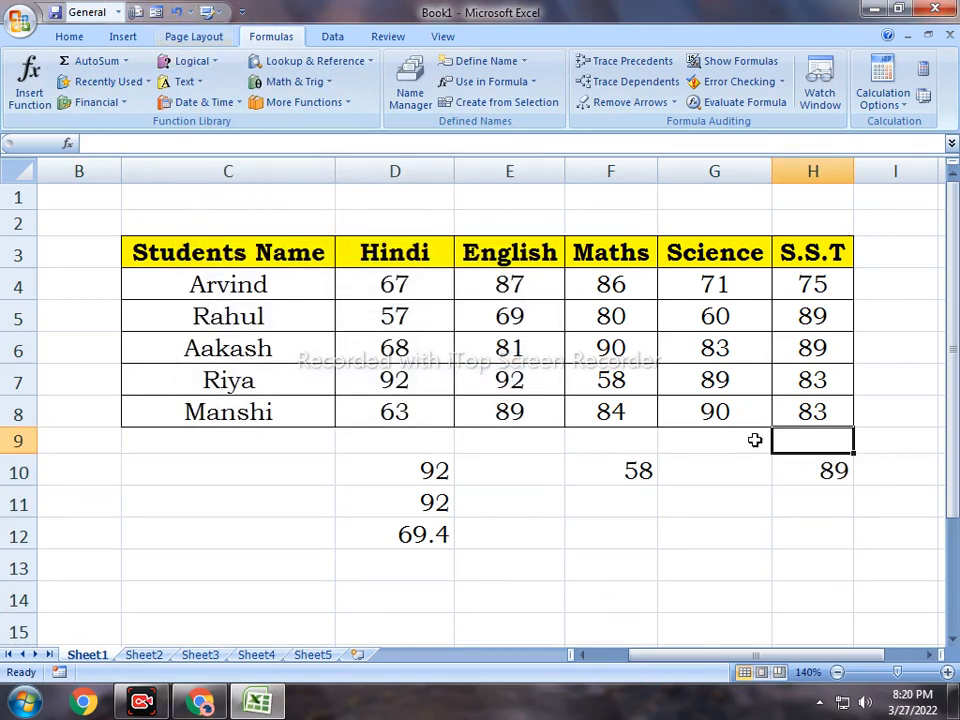
Step: Delete the MAX formula from H10
{"action": "left_click", "coordinate": [836, 500]}
{"action": "left_click", "coordinate": [838, 478]}
{"action": "key", "text": "Delete"}
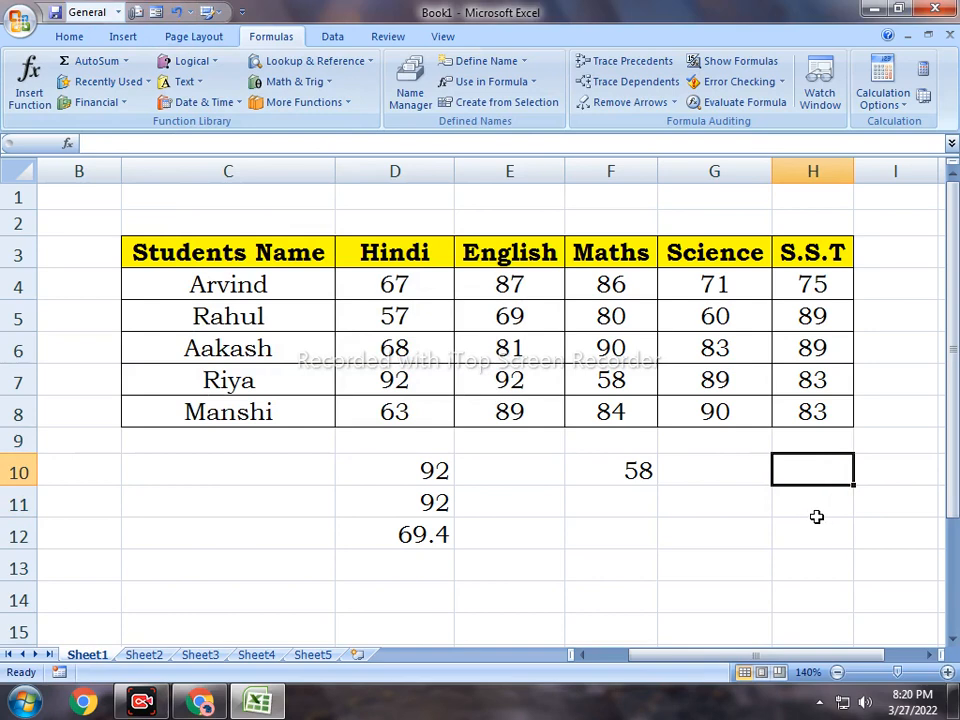
Step: Enter =MAX(S.S.T) in H13, inserting the defined name S.S.T as the argument
{"action": "left_click", "coordinate": [819, 540]}
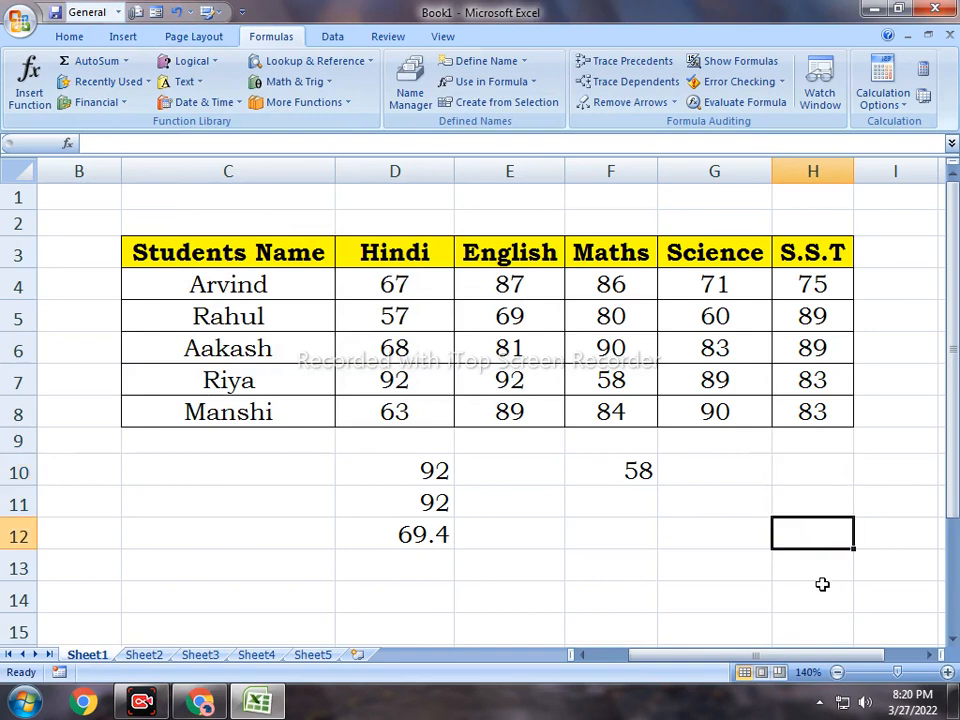
{"action": "left_click", "coordinate": [783, 569]}
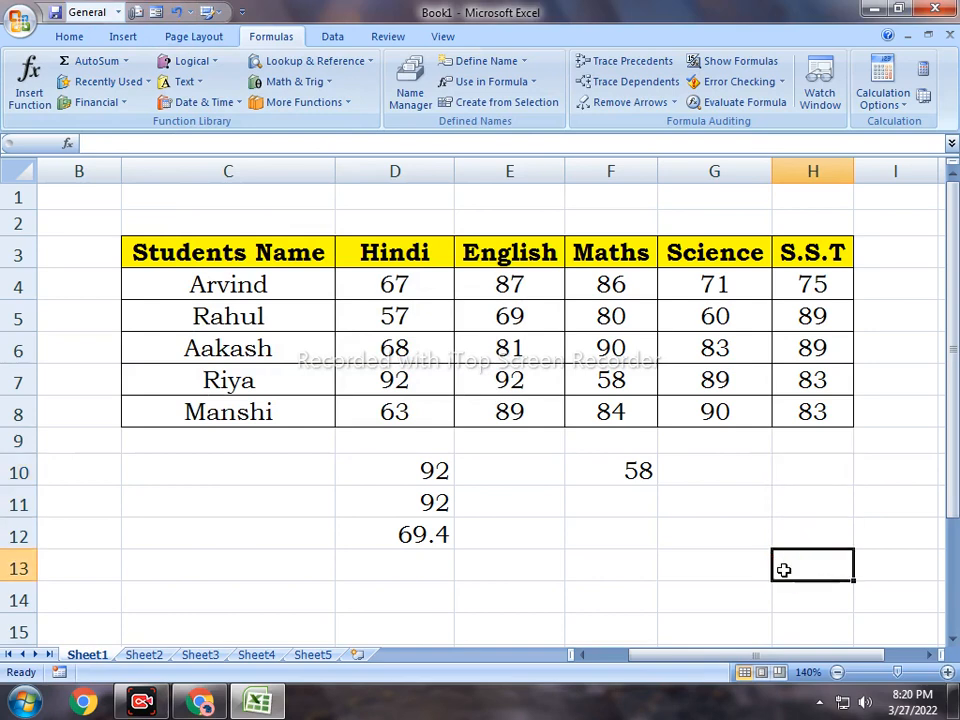
{"action": "type", "text": "=max"}
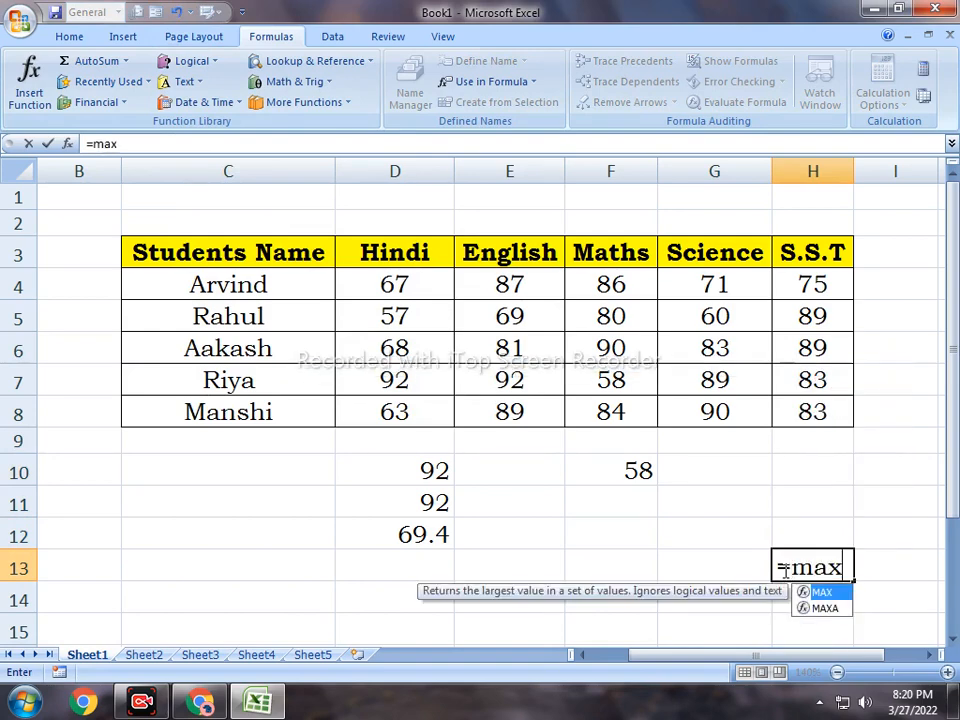
{"action": "key", "text": "Tab"}
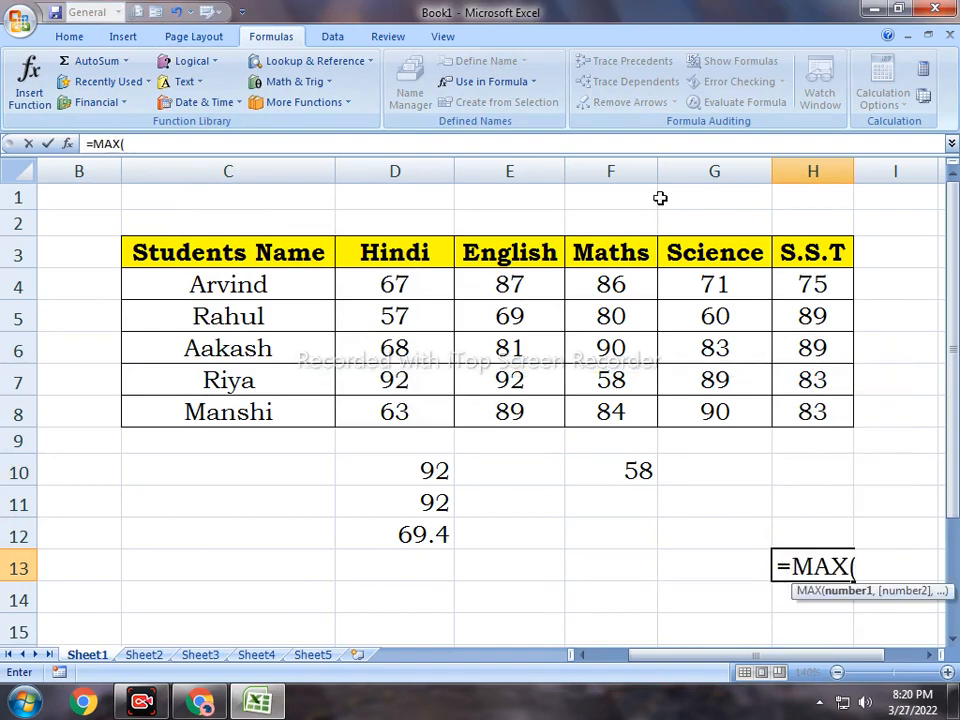
{"action": "left_click", "coordinate": [489, 81]}
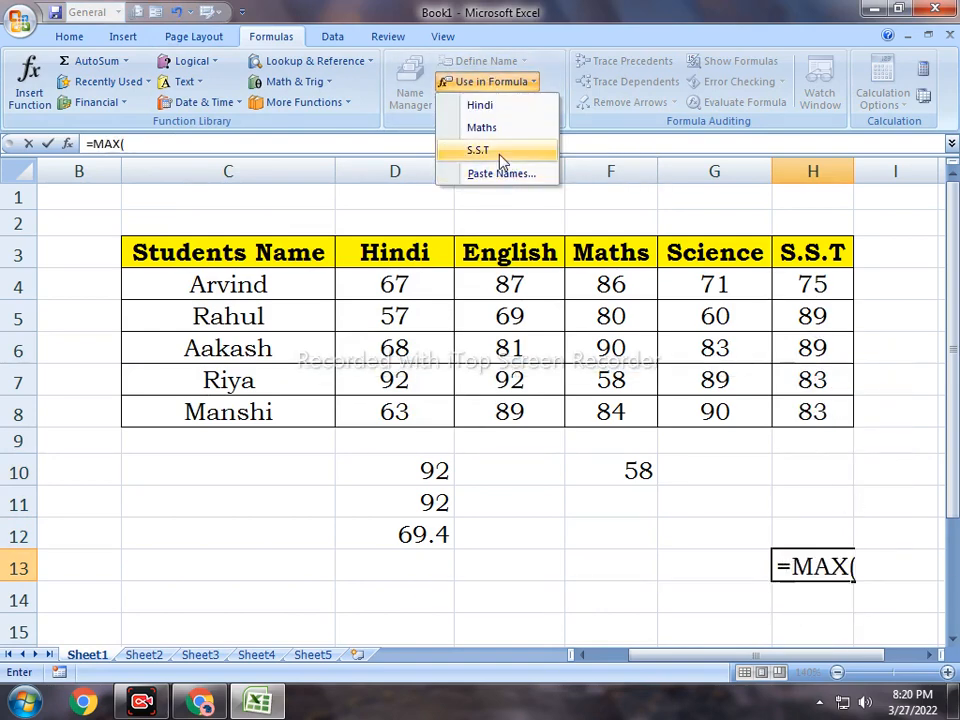
{"action": "left_click", "coordinate": [501, 152]}
{"action": "type", "text": ")"}
{"action": "key", "text": "Return"}
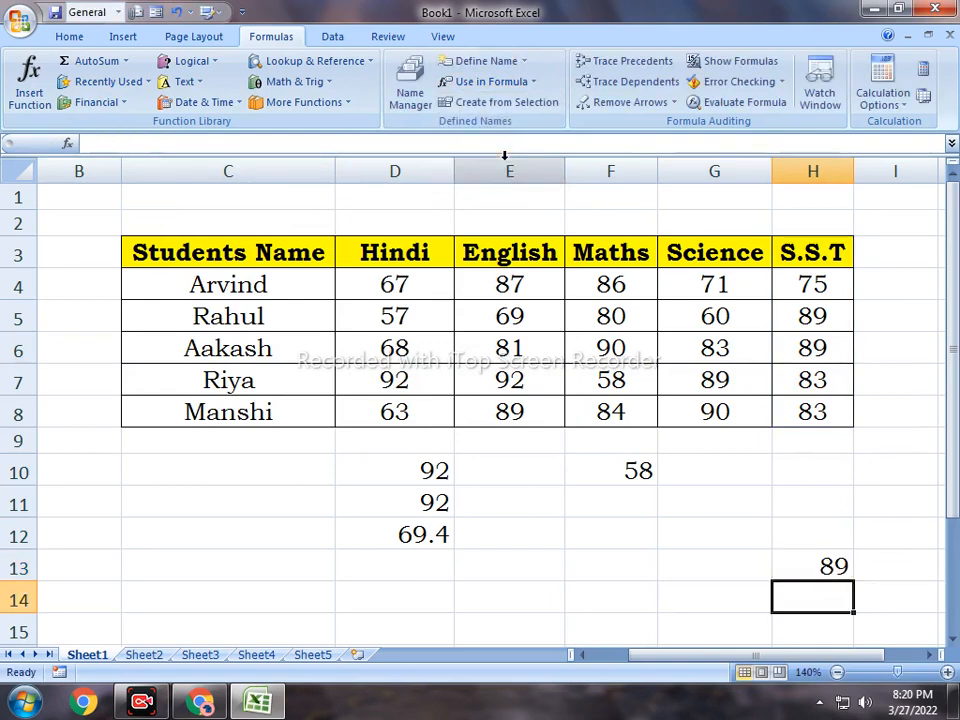
Step: Enter 120 in H11 below the S.S.T marks and highlight H3:H8, the range covered by the S.S.T name
{"action": "key", "text": "Up"}
{"action": "key", "text": "Up"}
{"action": "key", "text": "Up"}
{"action": "type", "text": "120"}
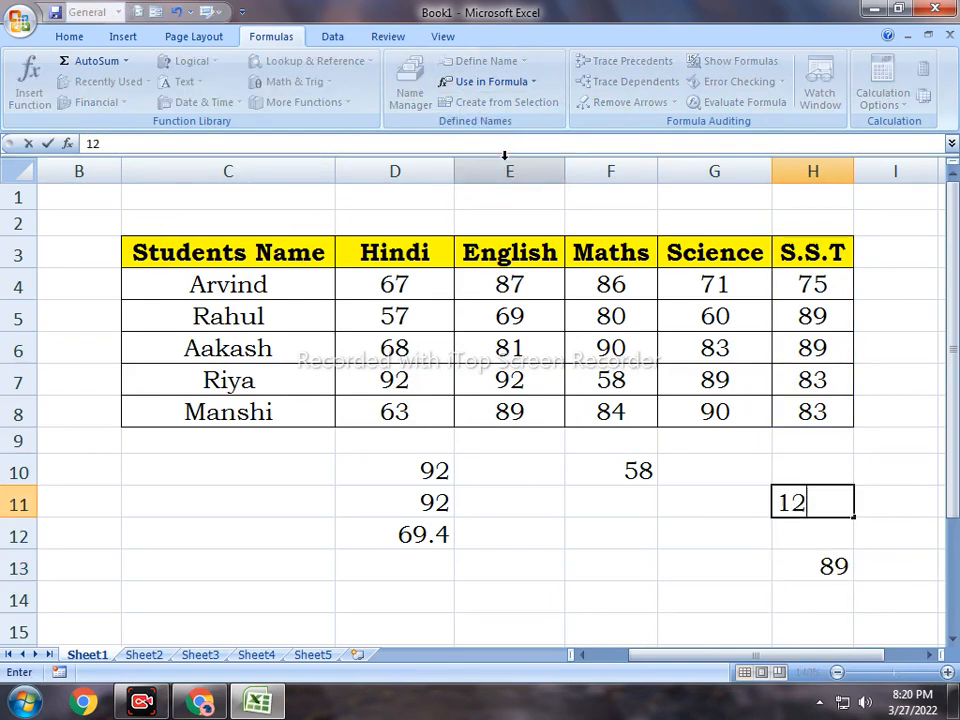
{"action": "key", "text": "Return"}
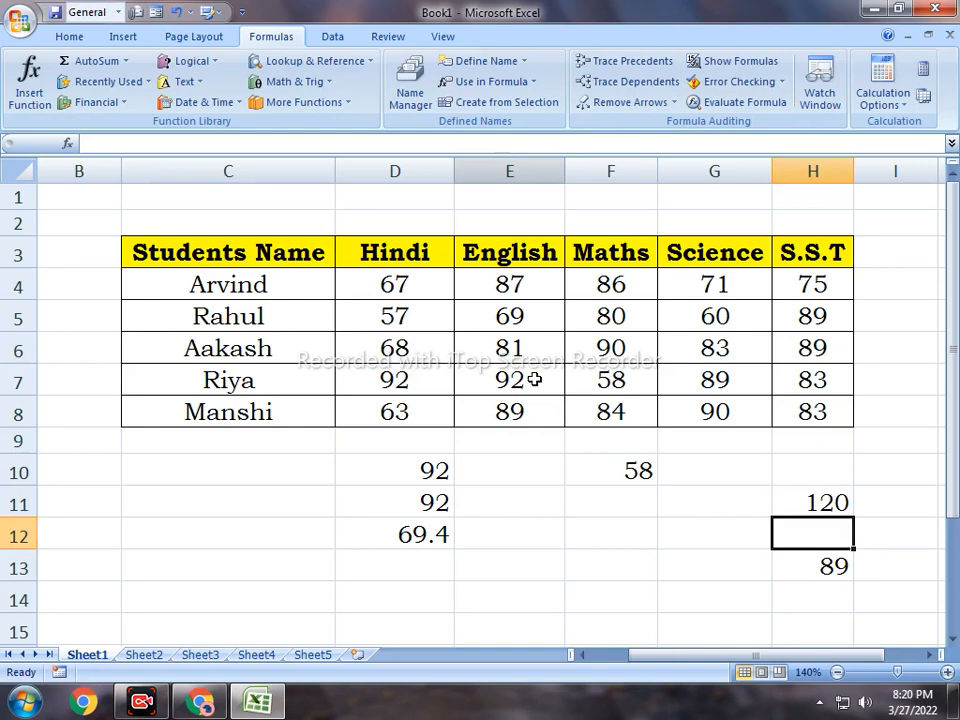
{"action": "left_click", "coordinate": [831, 503]}
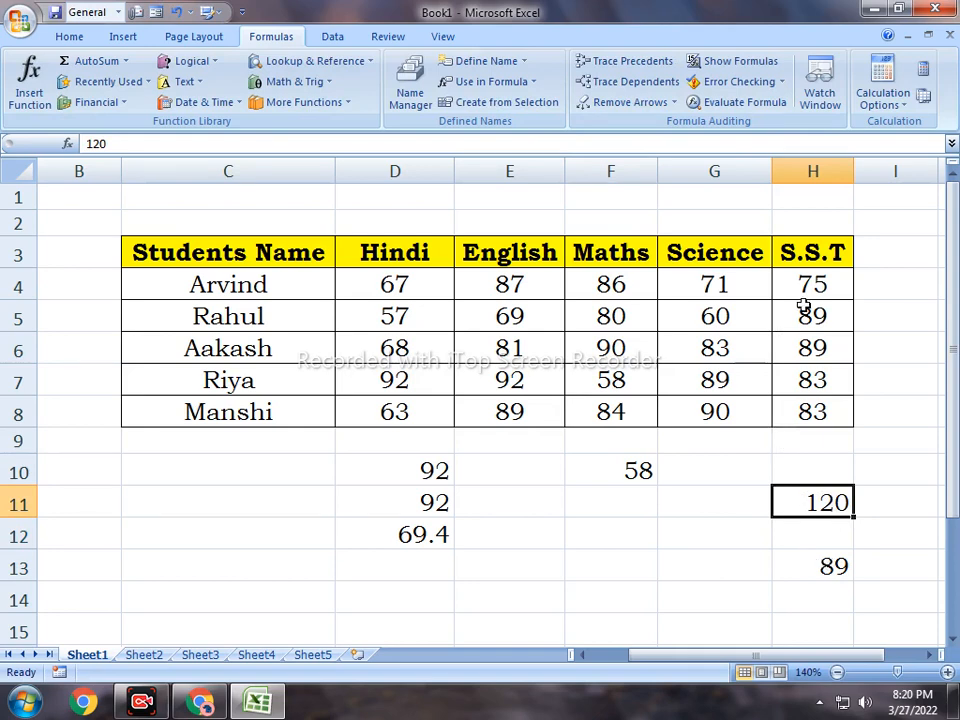
{"action": "left_click_drag", "start_coordinate": [788, 250], "coordinate": [819, 420]}
{"action": "left_click_drag", "start_coordinate": [801, 252], "coordinate": [829, 413]}
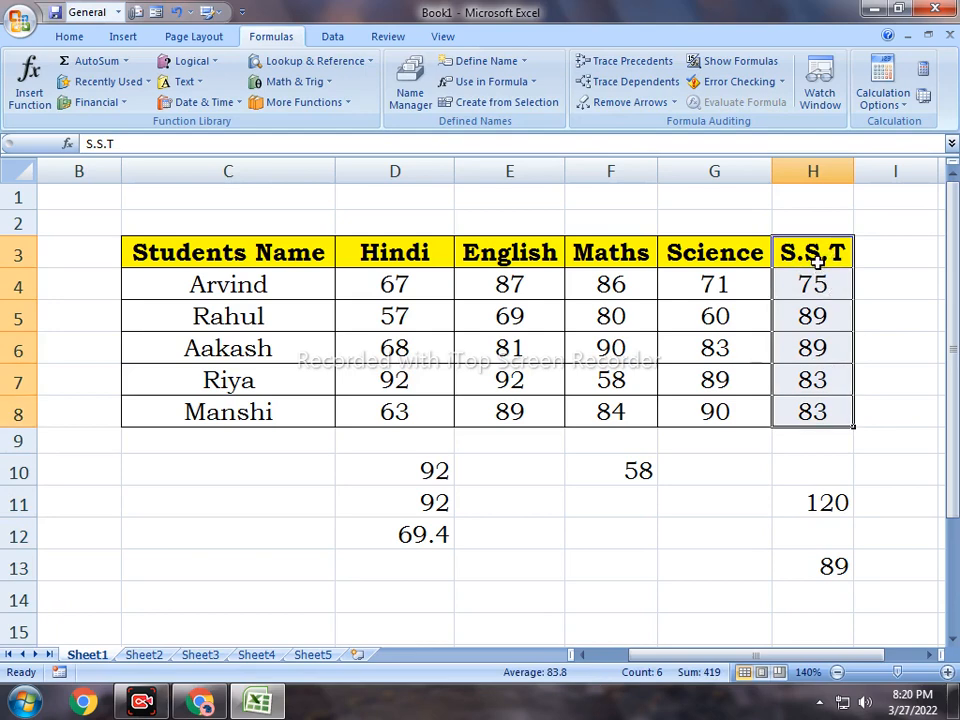
{"action": "left_click_drag", "start_coordinate": [816, 251], "coordinate": [814, 414]}
Step: Enter 125 in H10 and 10 in H9 as further values beneath the S.S.T marks
{"action": "left_click", "coordinate": [818, 446]}
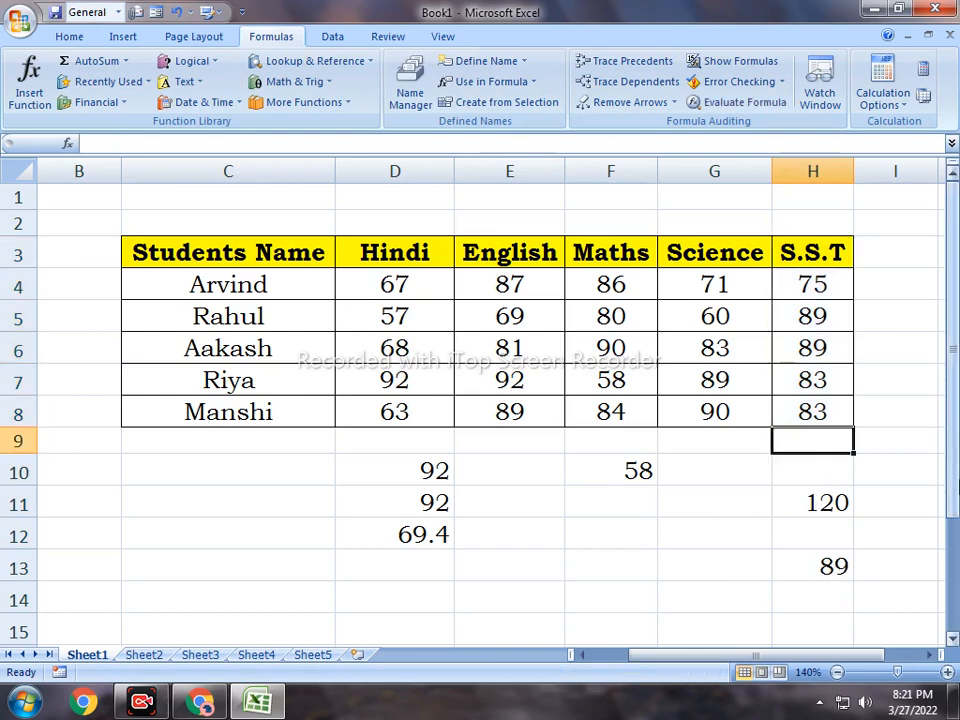
{"action": "key", "text": "Down"}
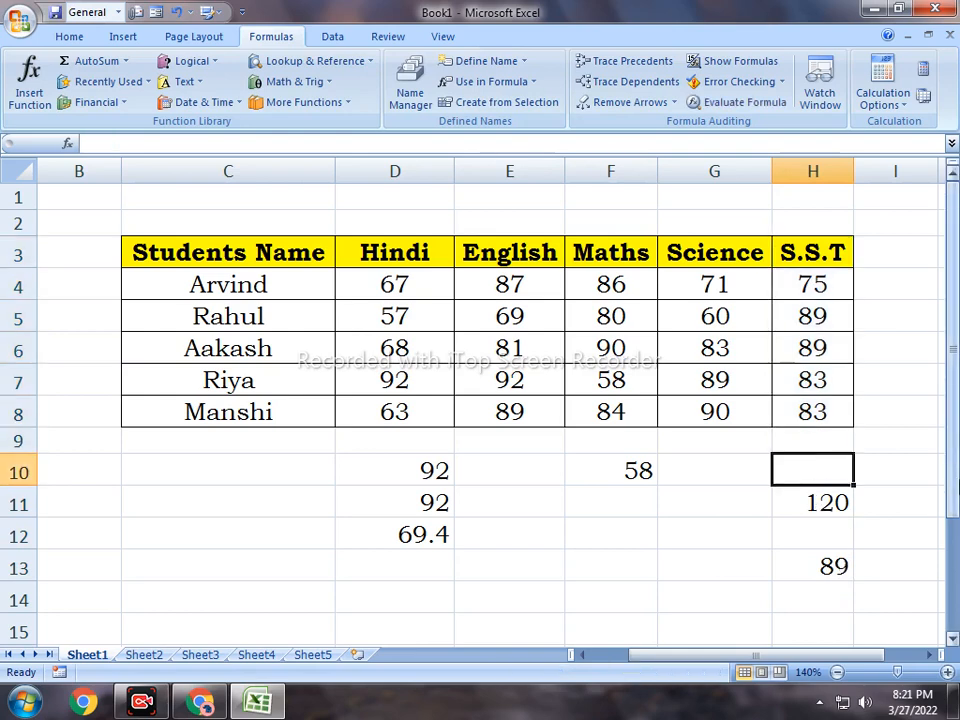
{"action": "type", "text": "12"}
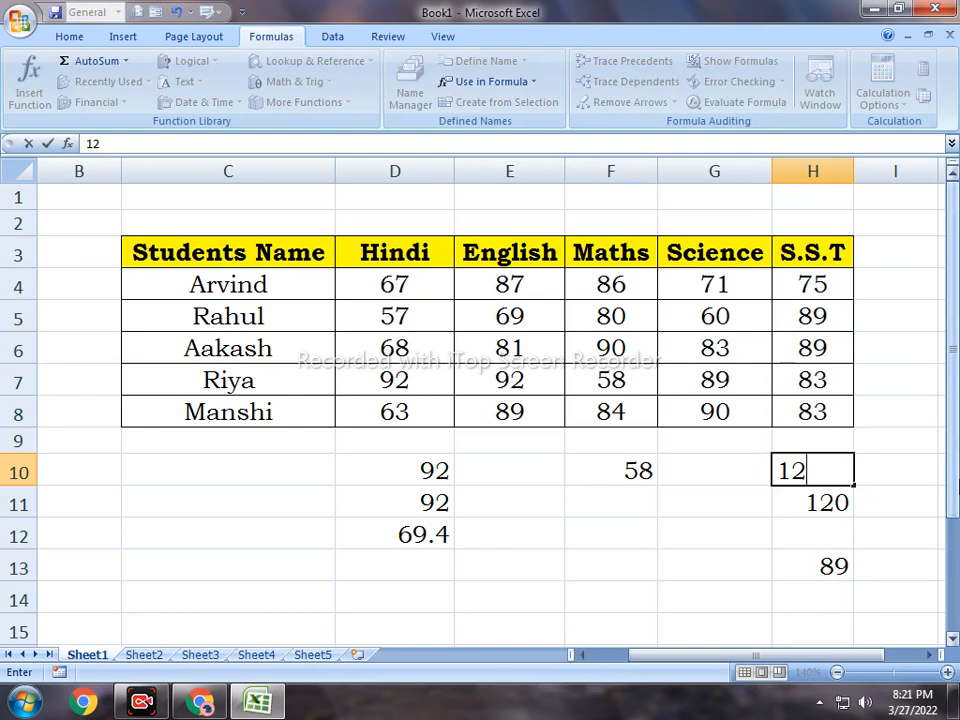
{"action": "type", "text": "5"}
{"action": "key", "text": "Return"}
{"action": "key", "text": "Up"}
{"action": "key", "text": "Up"}
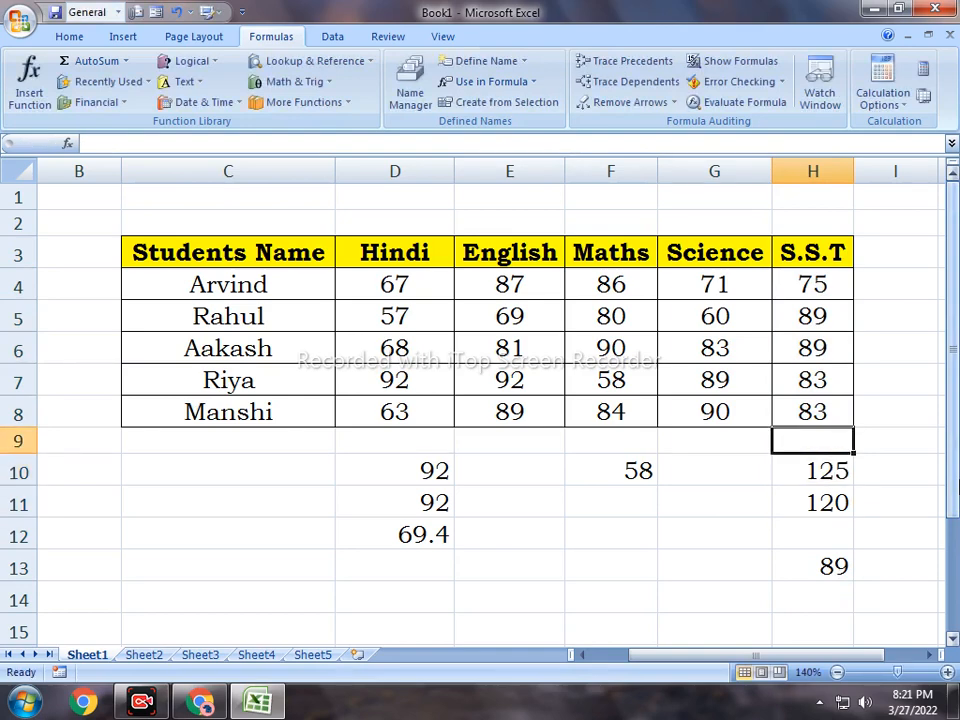
{"action": "type", "text": "10"}
{"action": "key", "text": "Return"}
{"action": "key", "text": "Up"}
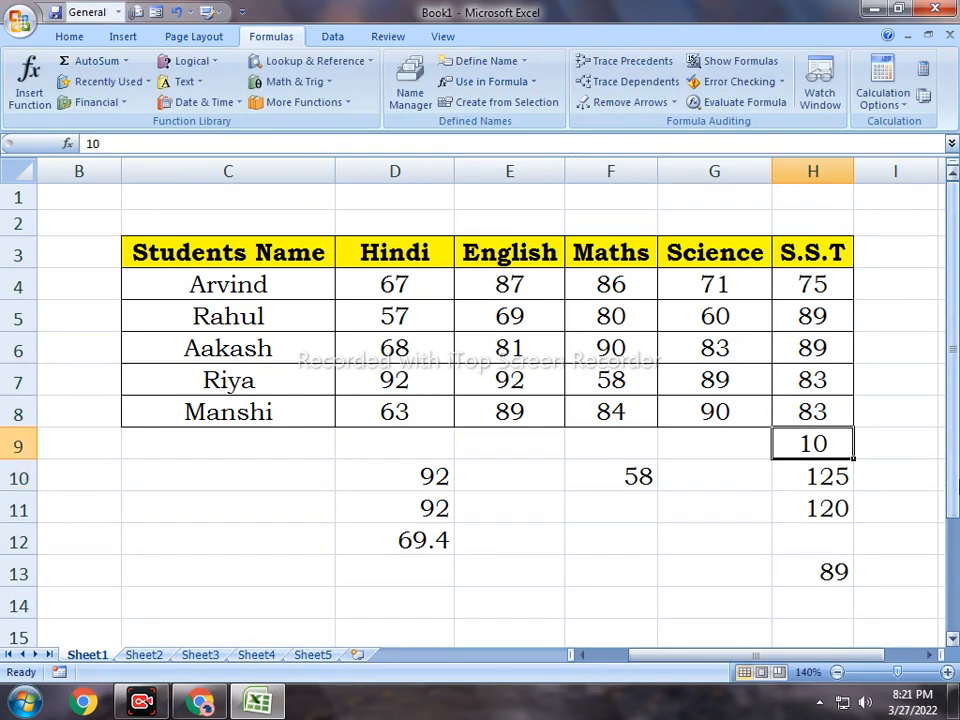
Step: Edit the defined name S.S.T so that it refers to =Sheet1!$H$3:$H$11, including the added values
{"action": "left_click", "coordinate": [813, 578]}
{"action": "left_click_drag", "start_coordinate": [810, 456], "coordinate": [829, 480]}
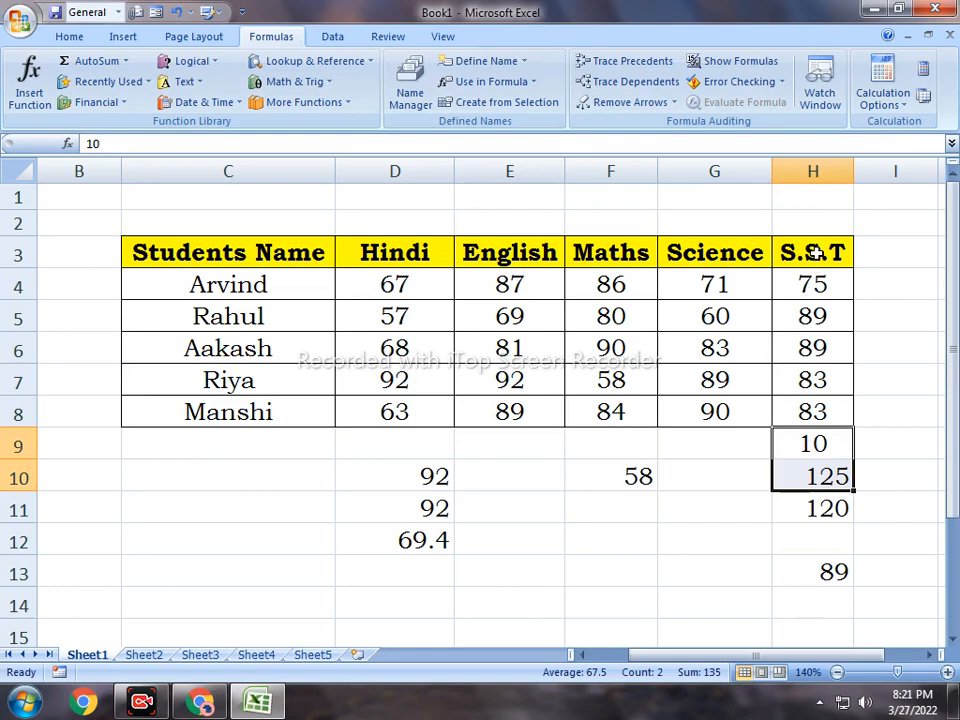
{"action": "left_click_drag", "start_coordinate": [815, 253], "coordinate": [822, 508]}
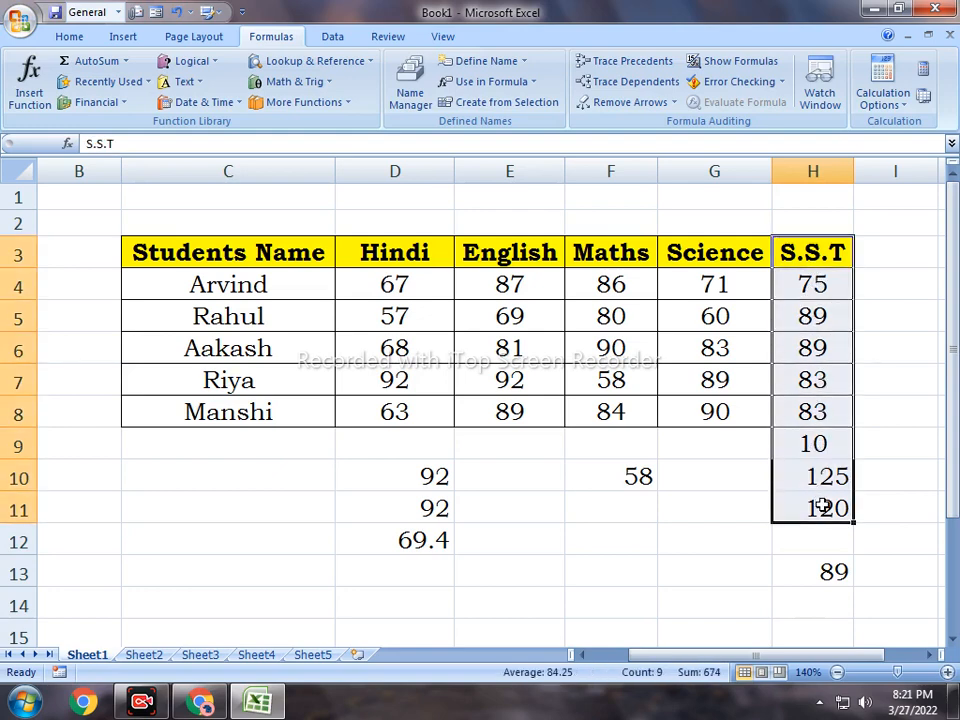
{"action": "left_click", "coordinate": [816, 447]}
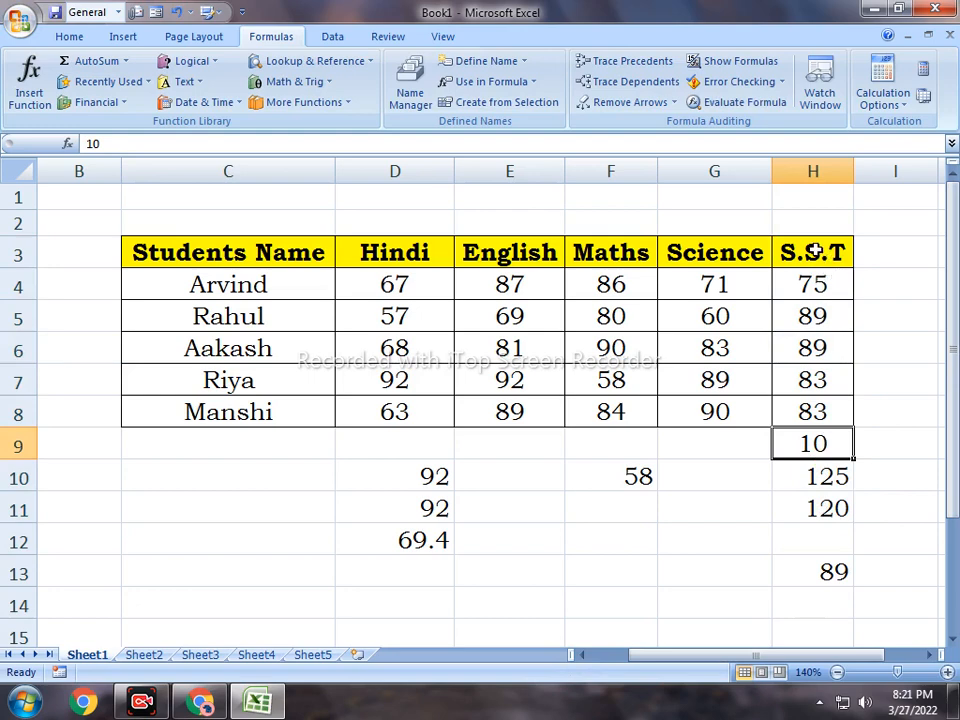
{"action": "left_click", "coordinate": [410, 92]}
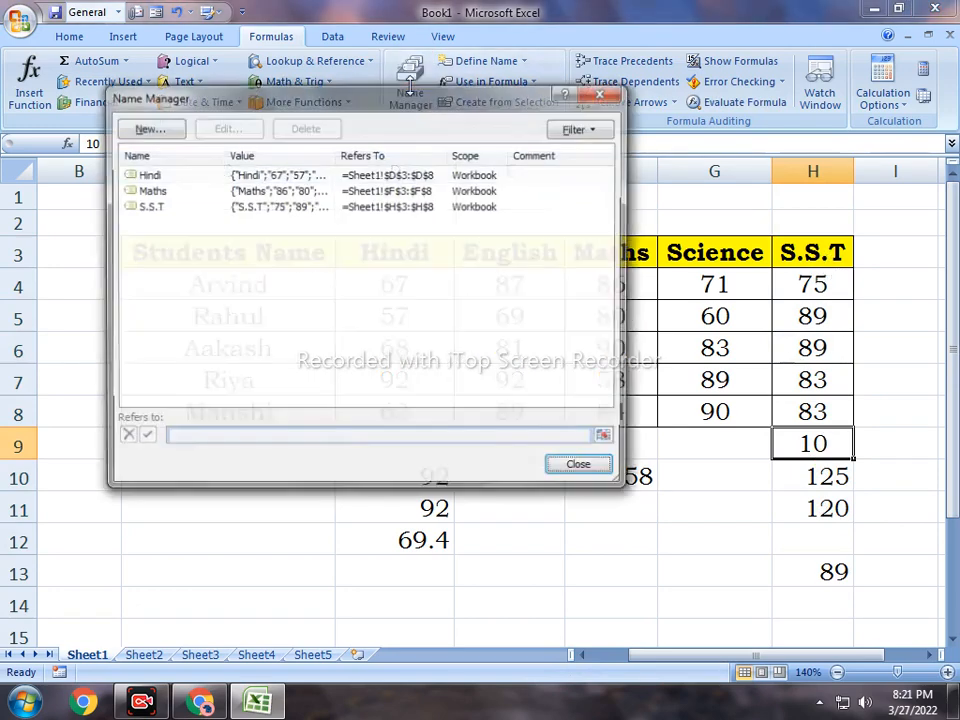
{"action": "left_click_drag", "start_coordinate": [335, 100], "coordinate": [311, 153]}
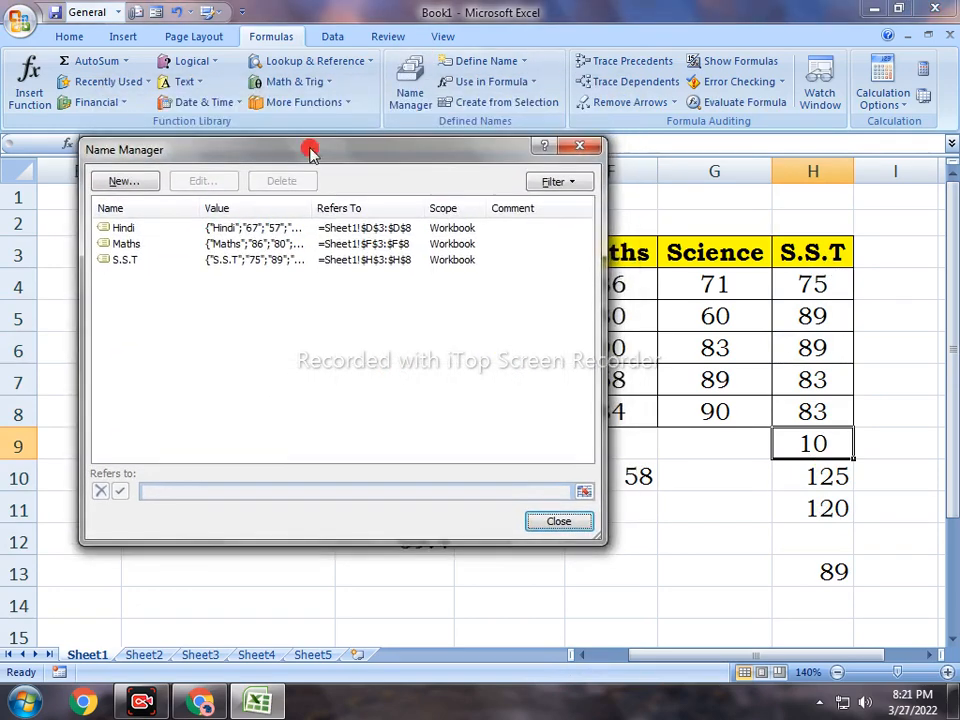
{"action": "left_click", "coordinate": [120, 260]}
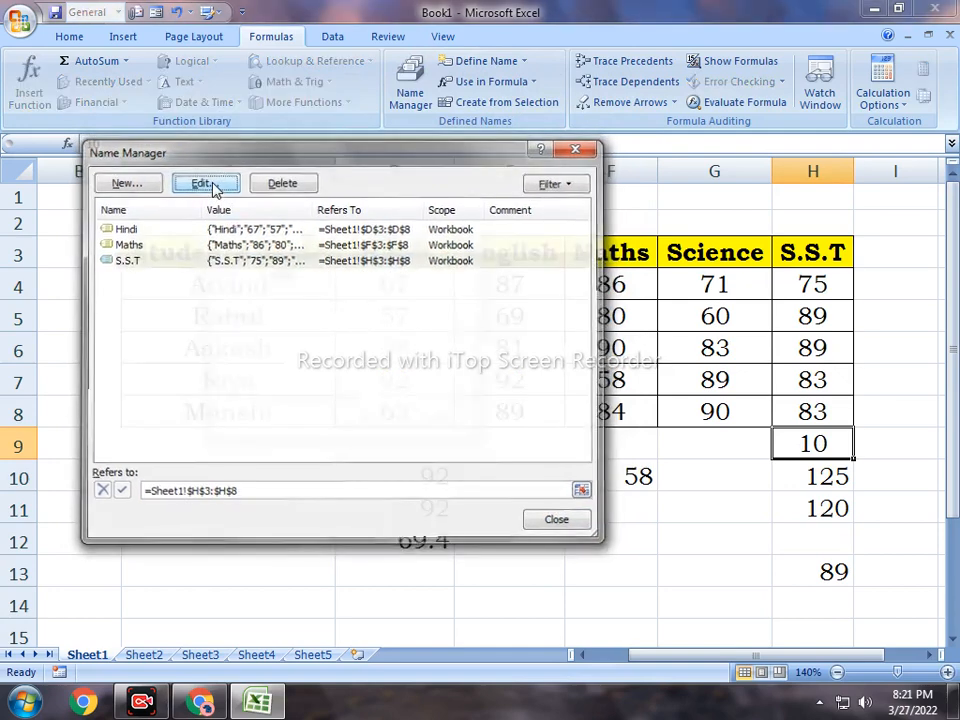
{"action": "left_click", "coordinate": [214, 188]}
{"action": "left_click_drag", "start_coordinate": [302, 250], "coordinate": [272, 168]}
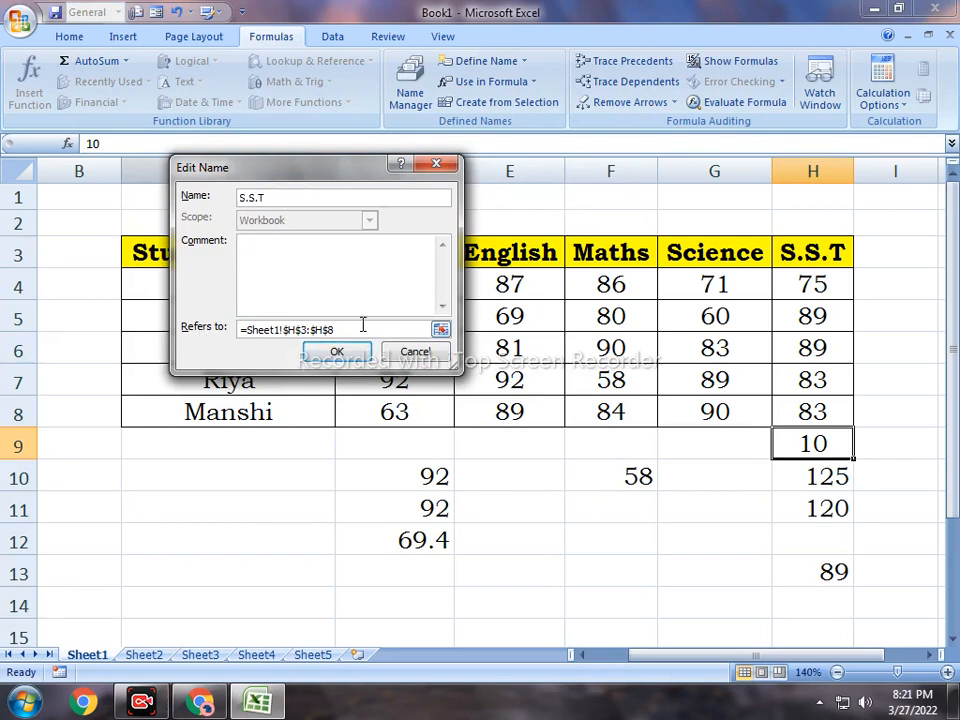
{"action": "left_click_drag", "start_coordinate": [363, 325], "coordinate": [238, 330]}
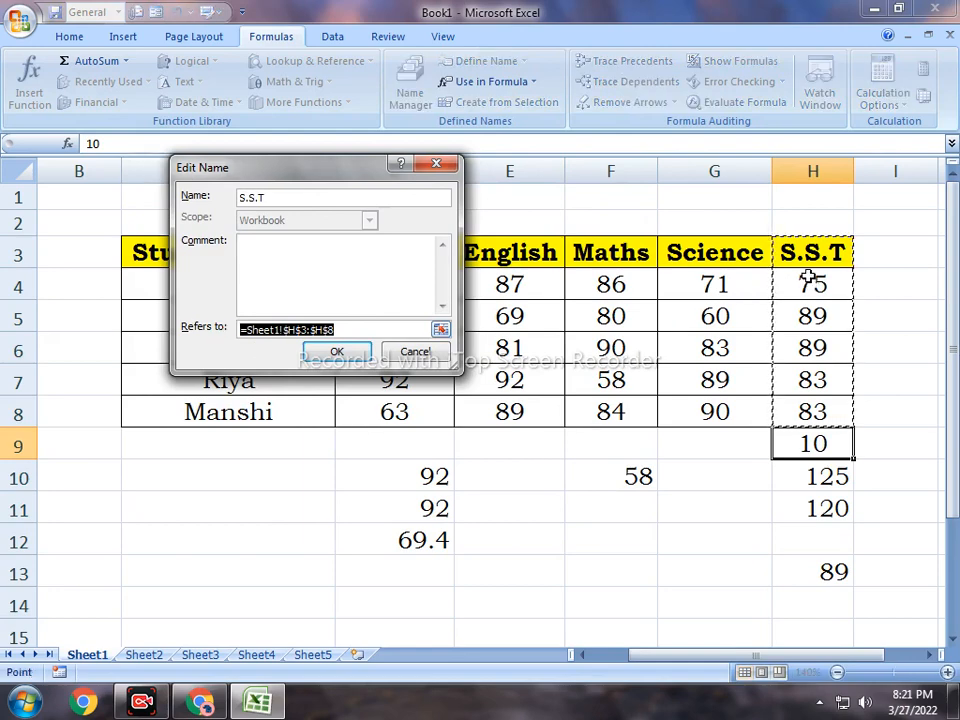
{"action": "left_click_drag", "start_coordinate": [810, 256], "coordinate": [811, 510]}
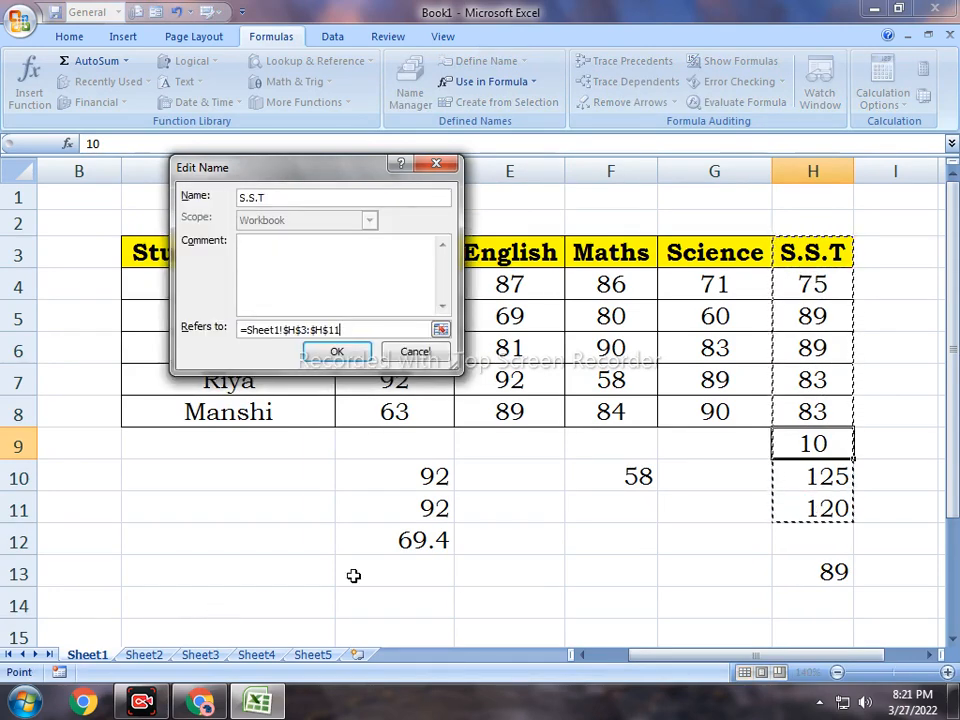
{"action": "left_click", "coordinate": [330, 363]}
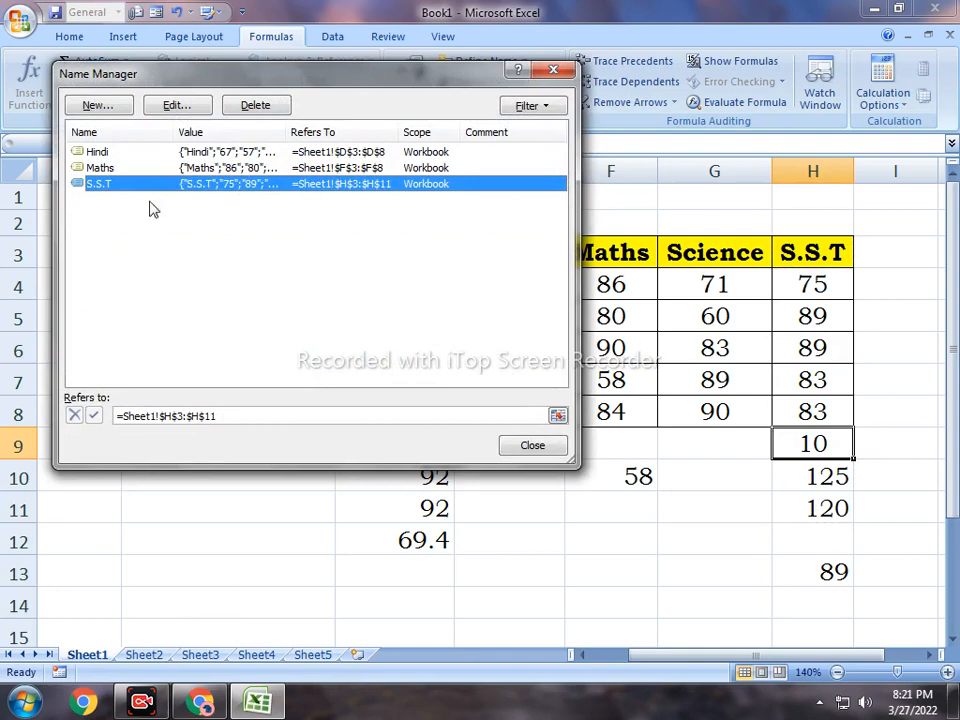
{"action": "left_click", "coordinate": [538, 446]}
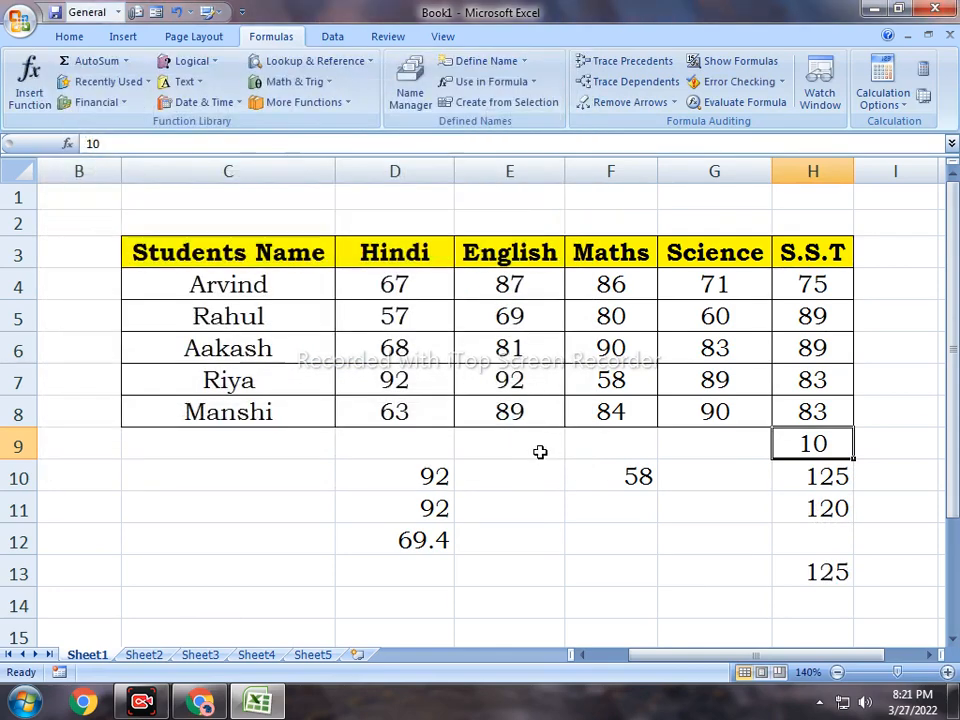
Step: Check the MAX formula in H13 against H3:H11 and enter =MIN(S.S.T) in G13 using the defined name
{"action": "left_click", "coordinate": [826, 584]}
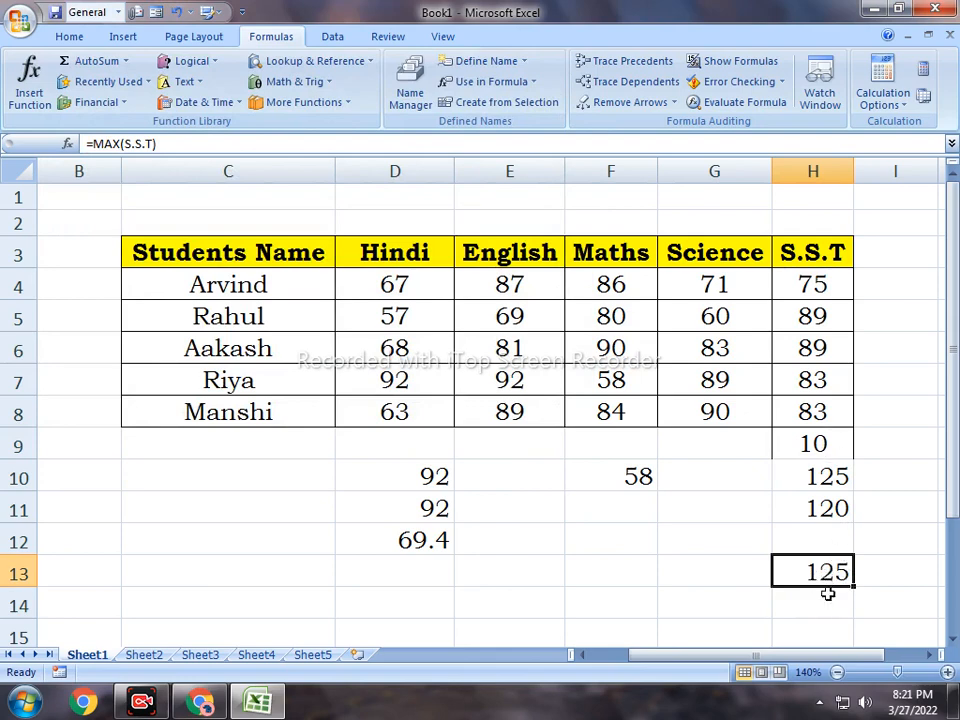
{"action": "left_click_drag", "start_coordinate": [802, 258], "coordinate": [831, 505]}
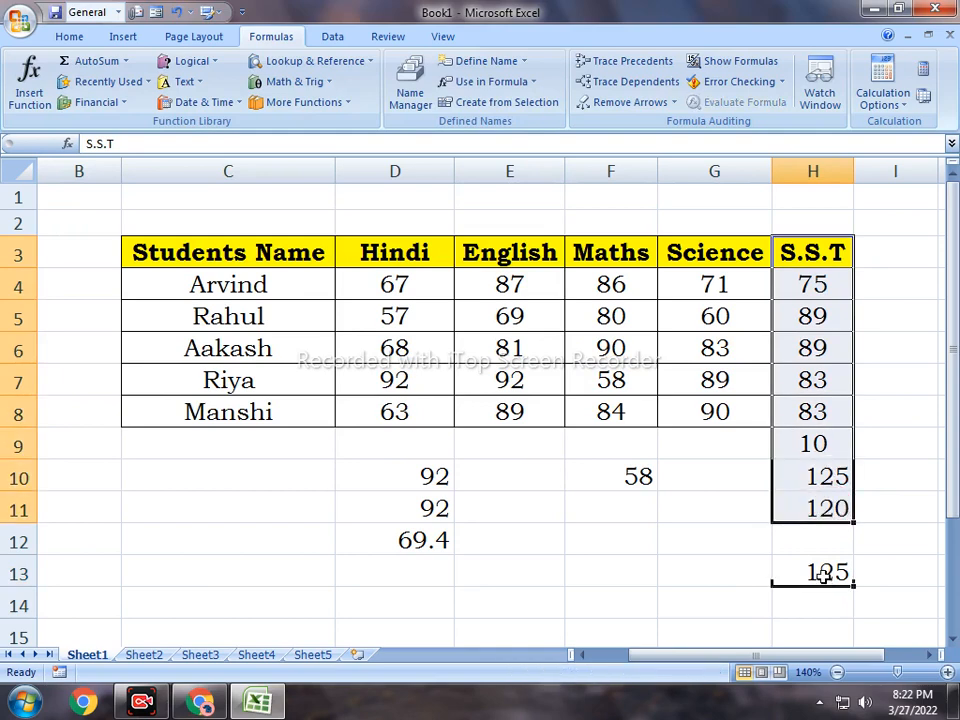
{"action": "left_click", "coordinate": [829, 575]}
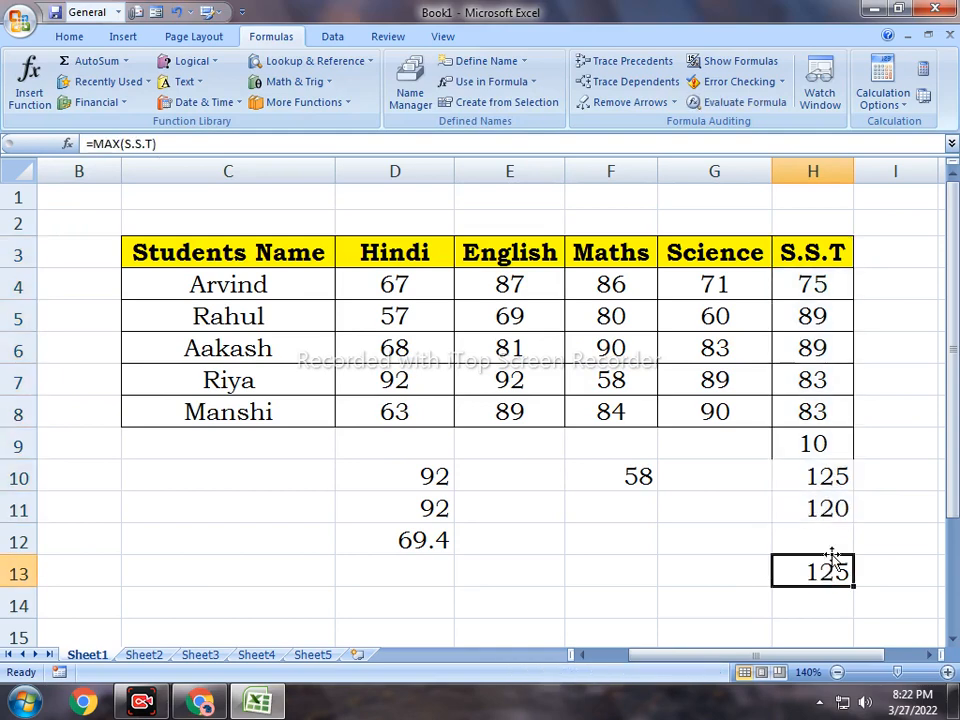
{"action": "left_click", "coordinate": [758, 562]}
{"action": "type", "text": "=min"}
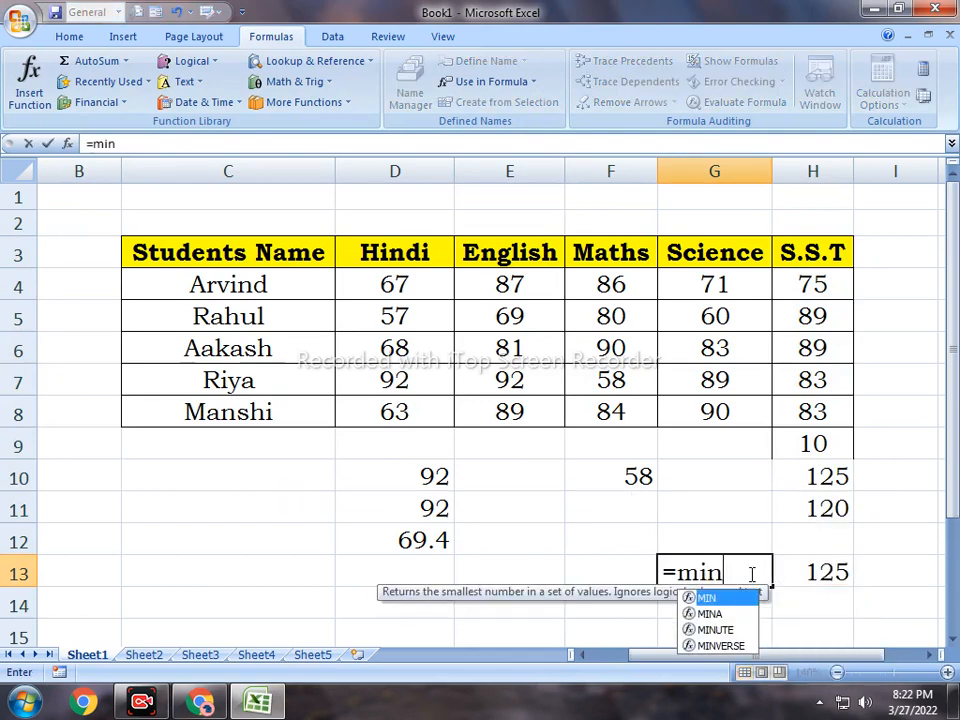
{"action": "key", "text": "Tab"}
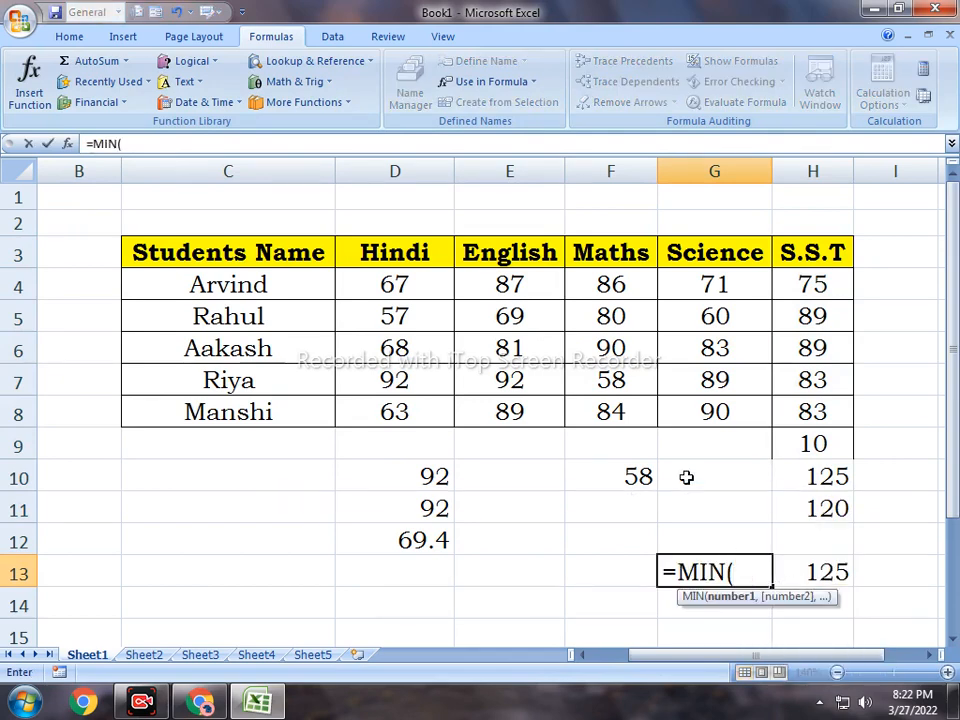
{"action": "left_click", "coordinate": [490, 81]}
{"action": "left_click", "coordinate": [508, 150]}
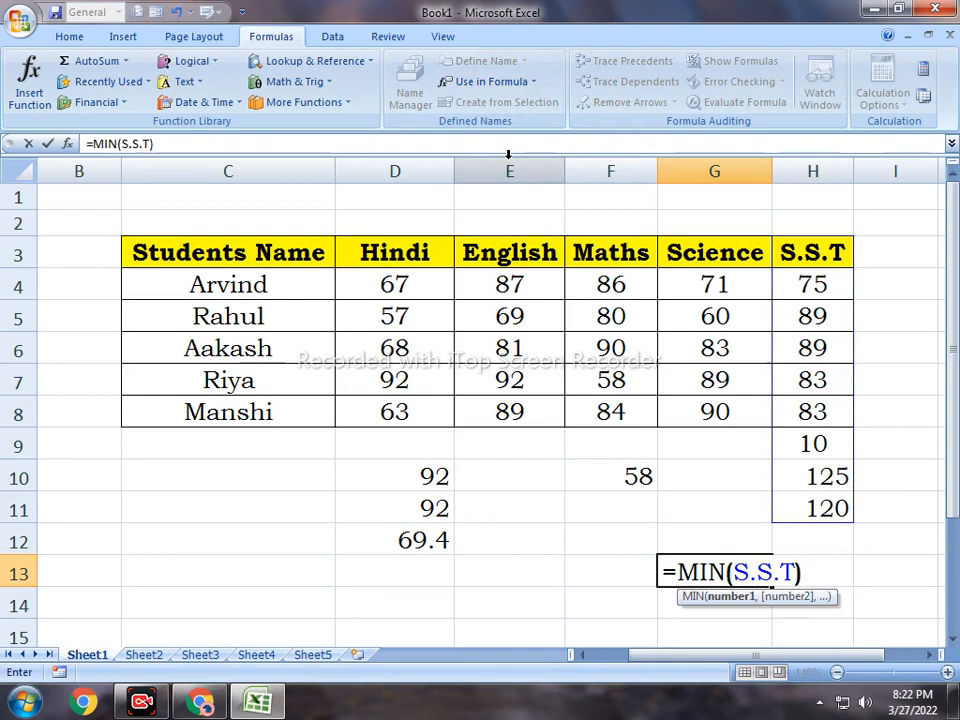
{"action": "type", "text": ")"}
{"action": "key", "text": "Return"}
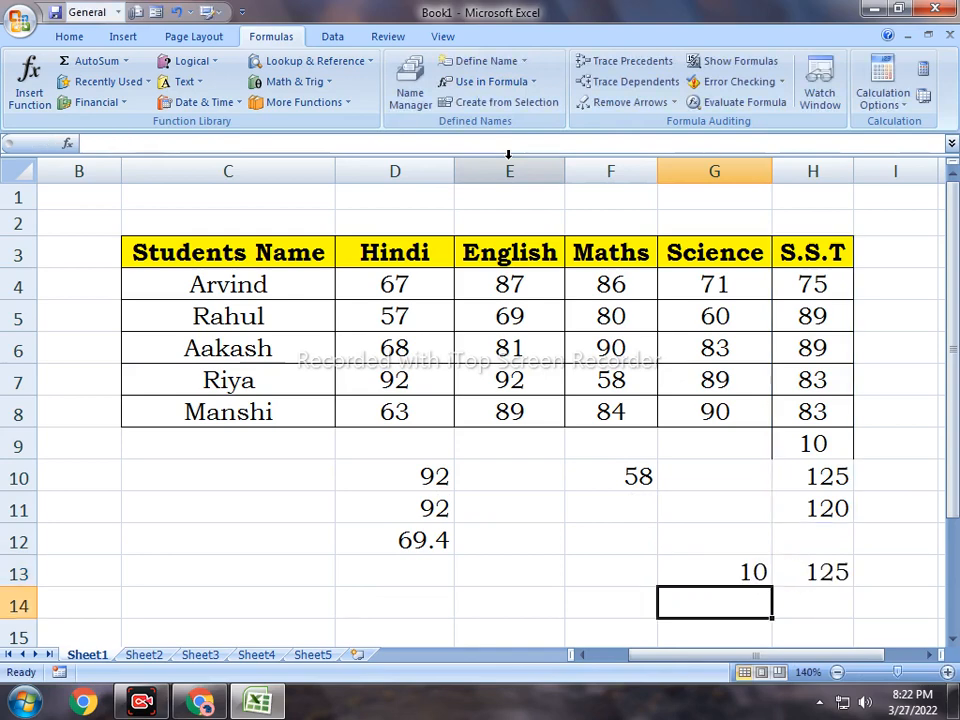
{"action": "left_click", "coordinate": [836, 456]}
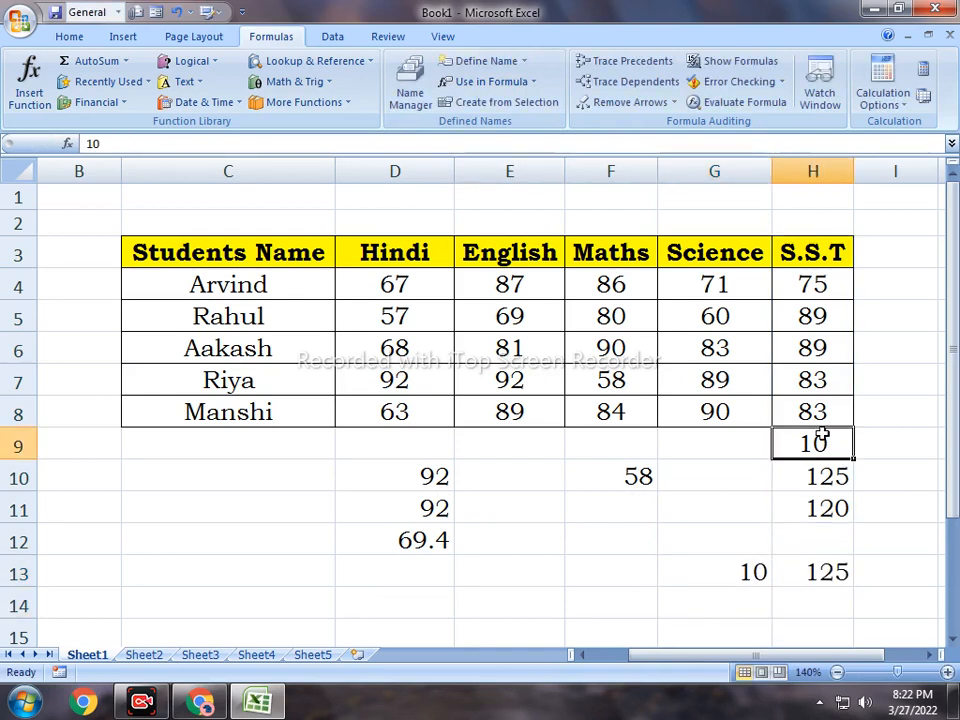
{"action": "left_click", "coordinate": [792, 477]}
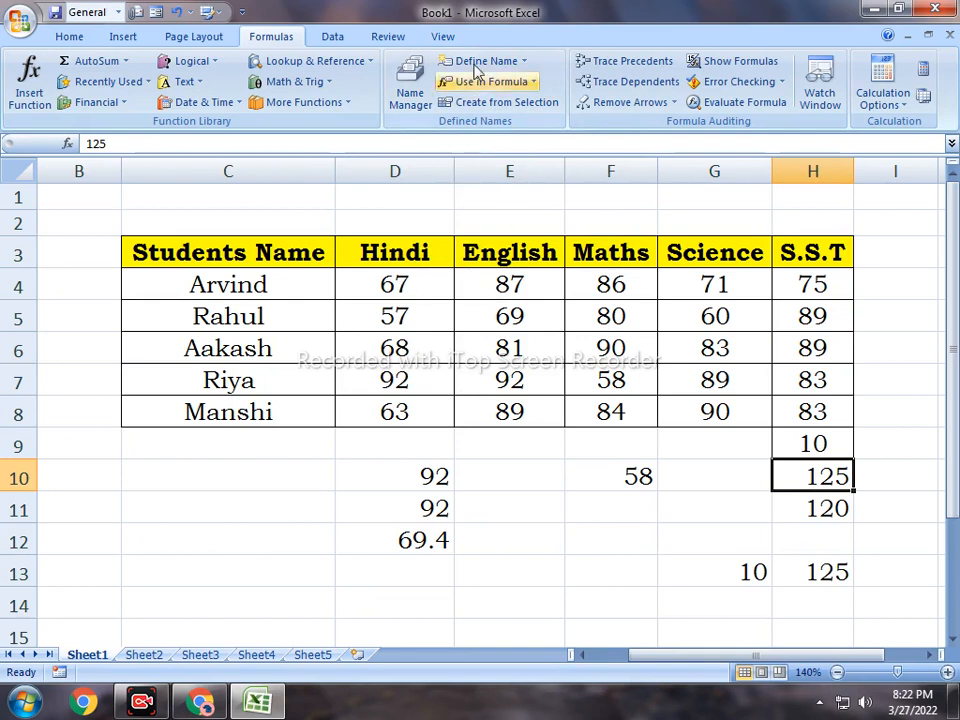
{"action": "left_click_drag", "start_coordinate": [420, 264], "coordinate": [424, 388]}
{"action": "left_click_drag", "start_coordinate": [505, 285], "coordinate": [520, 383]}
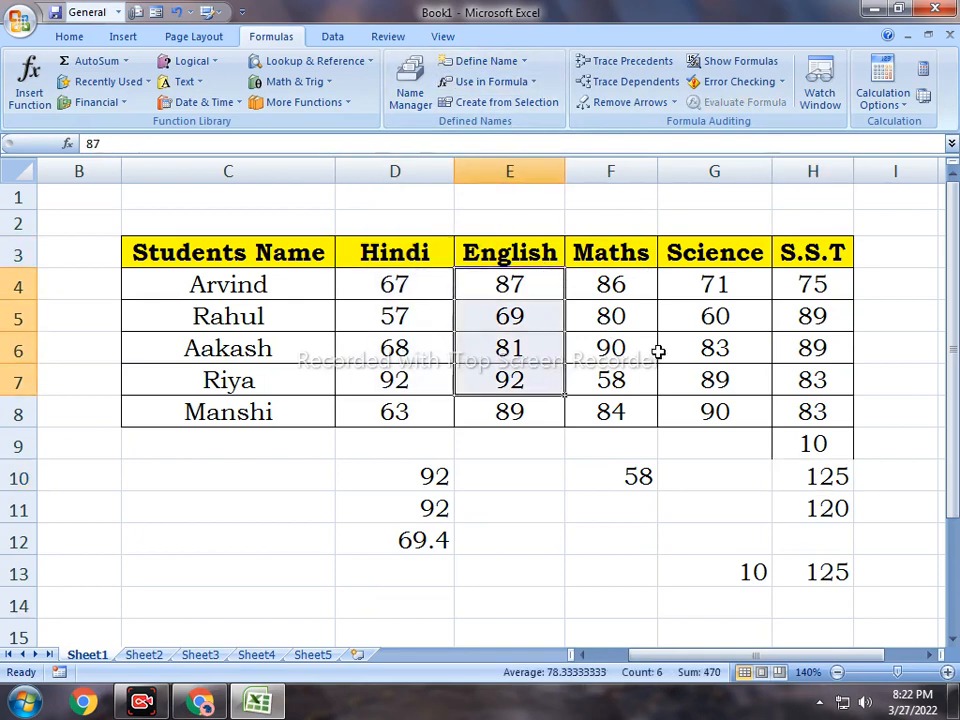
{"action": "left_click_drag", "start_coordinate": [610, 285], "coordinate": [610, 444]}
{"action": "left_click", "coordinate": [497, 62]}
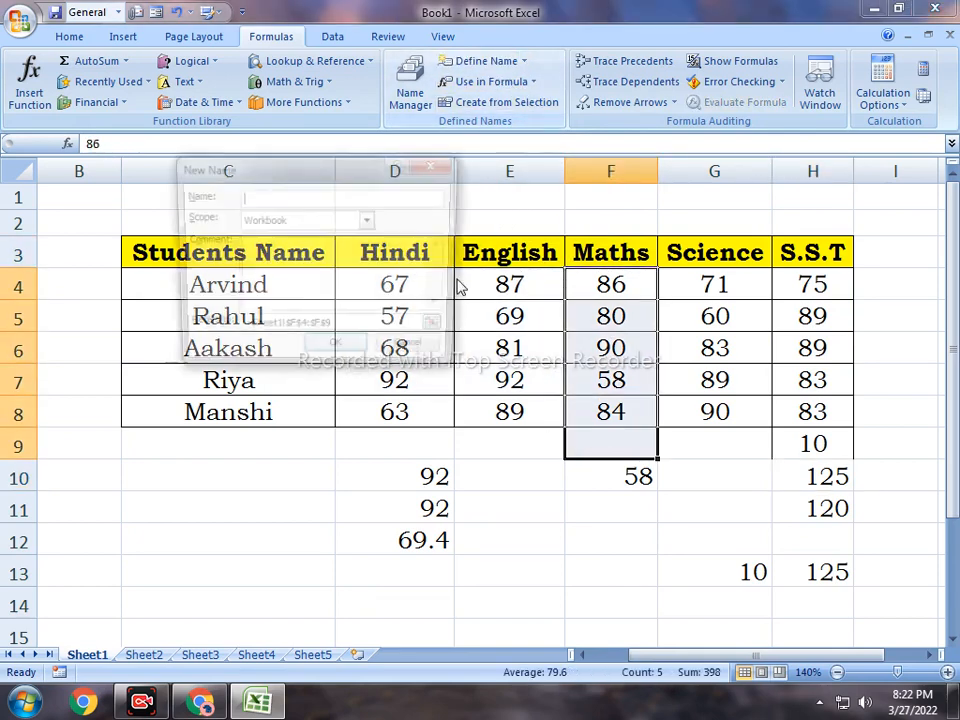
{"action": "key", "text": "Escape"}
Step: Review the Hindi, English, Maths, Science and S.S.T columns one by one, plus the formula cells below the table
{"action": "left_click_drag", "start_coordinate": [390, 250], "coordinate": [426, 401]}
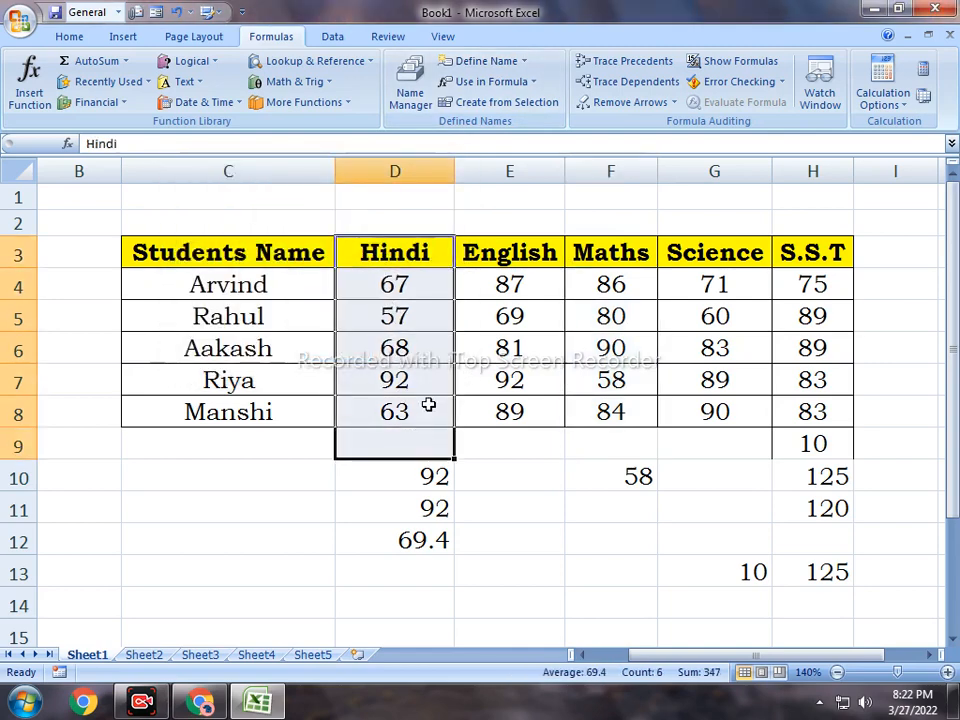
{"action": "left_click_drag", "start_coordinate": [510, 222], "coordinate": [528, 412]}
{"action": "left_click_drag", "start_coordinate": [634, 251], "coordinate": [643, 383]}
{"action": "left_click_drag", "start_coordinate": [714, 222], "coordinate": [740, 382]}
{"action": "left_click_drag", "start_coordinate": [836, 240], "coordinate": [820, 350]}
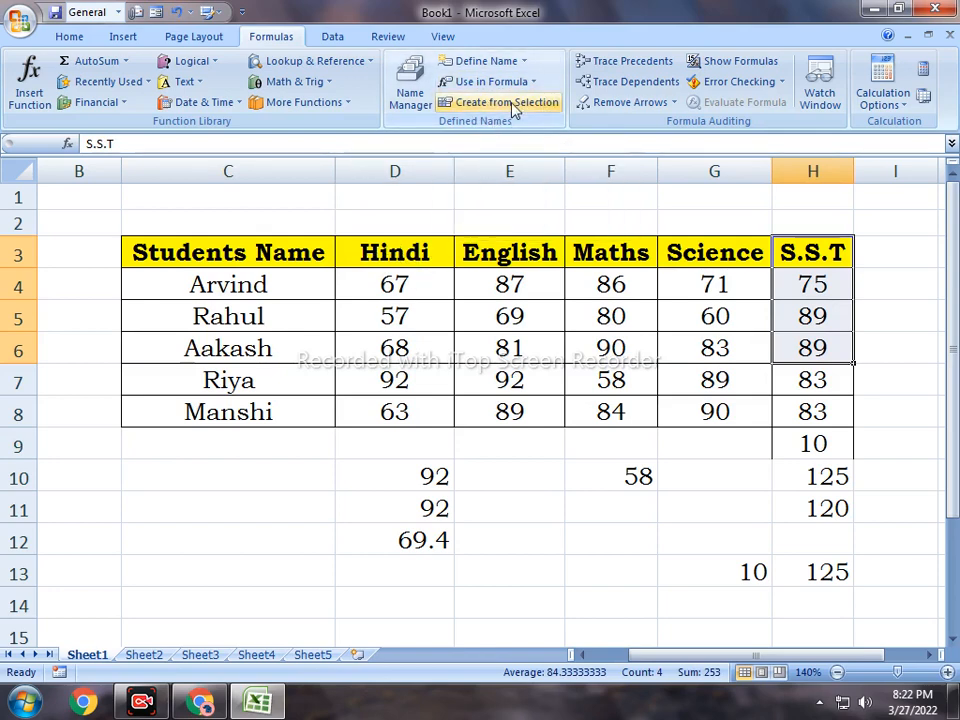
{"action": "left_click", "coordinate": [600, 350]}
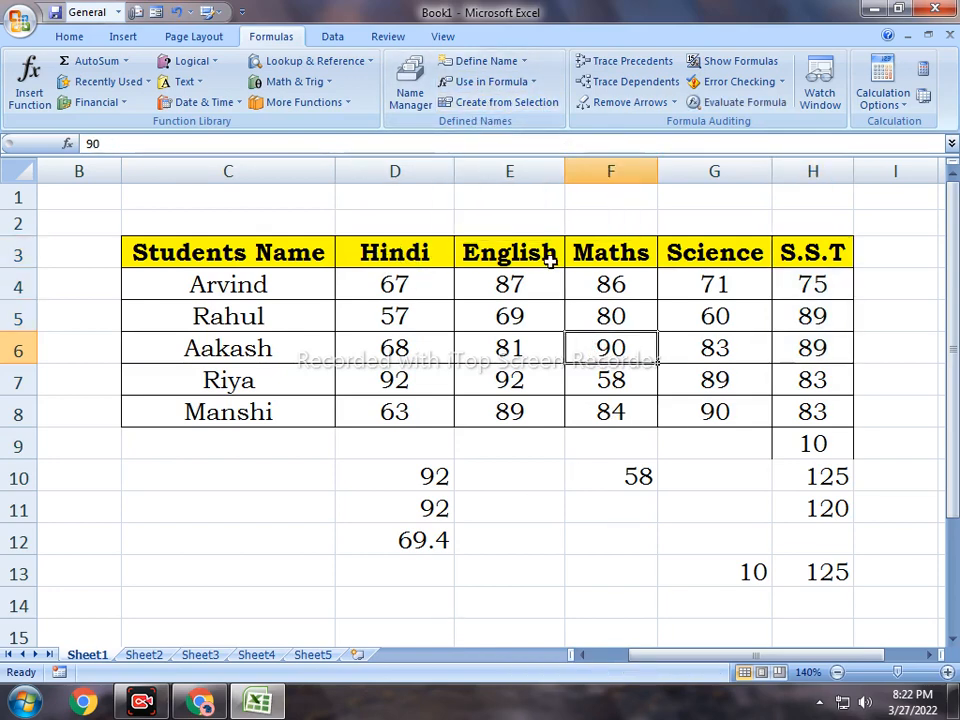
{"action": "left_click_drag", "start_coordinate": [375, 446], "coordinate": [851, 604]}
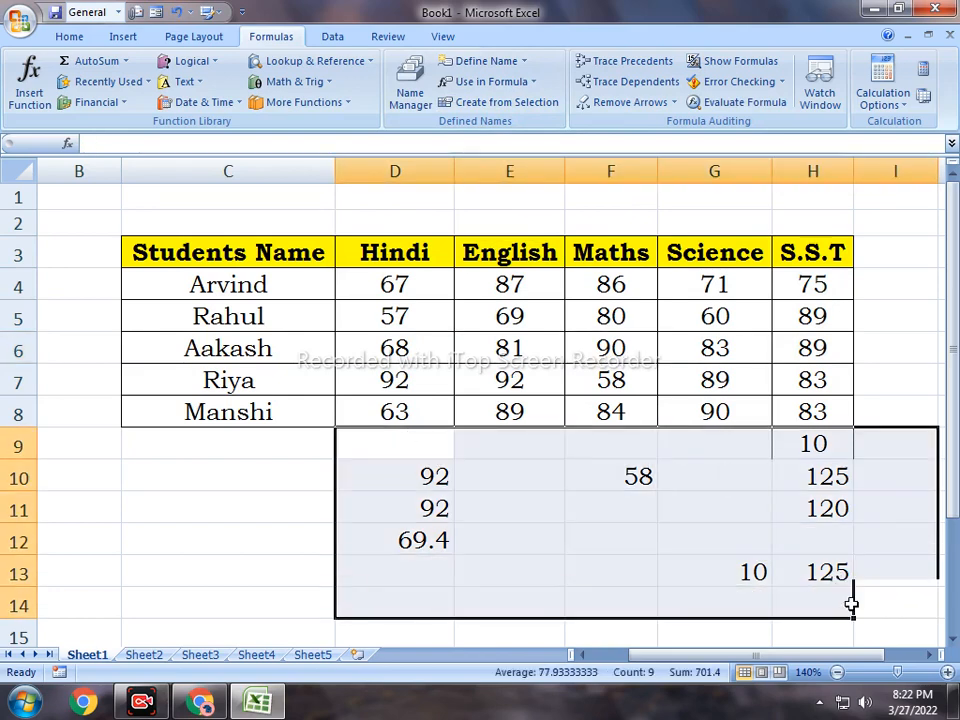
{"action": "left_click", "coordinate": [476, 494]}
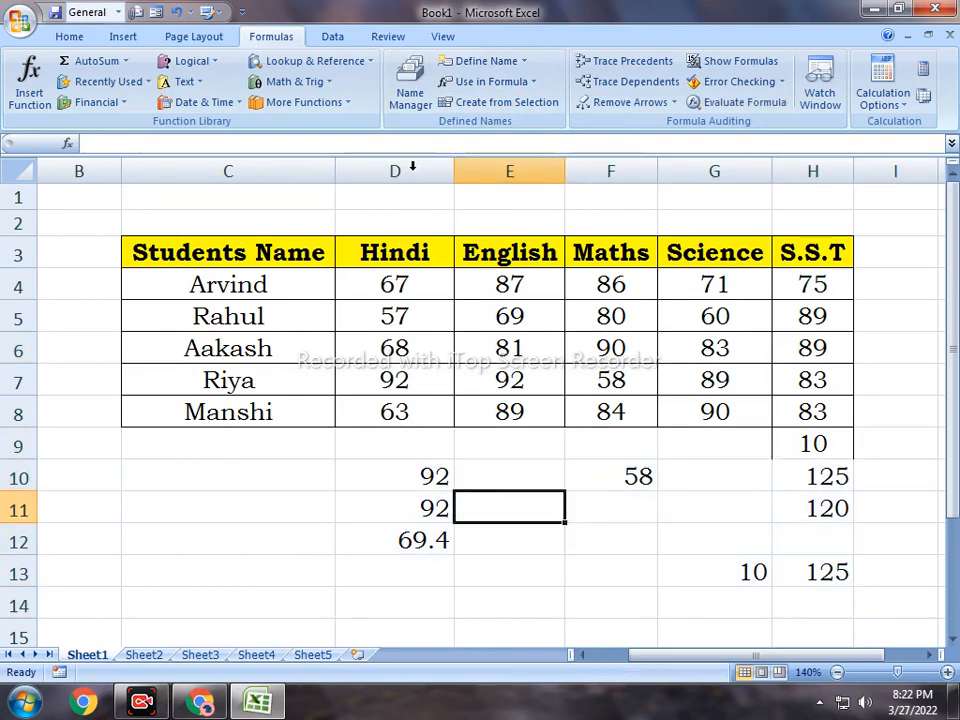
Step: Delete the defined names Hindi, S.S.T and Maths from the workbook
{"action": "left_click", "coordinate": [418, 95]}
{"action": "left_click", "coordinate": [108, 153]}
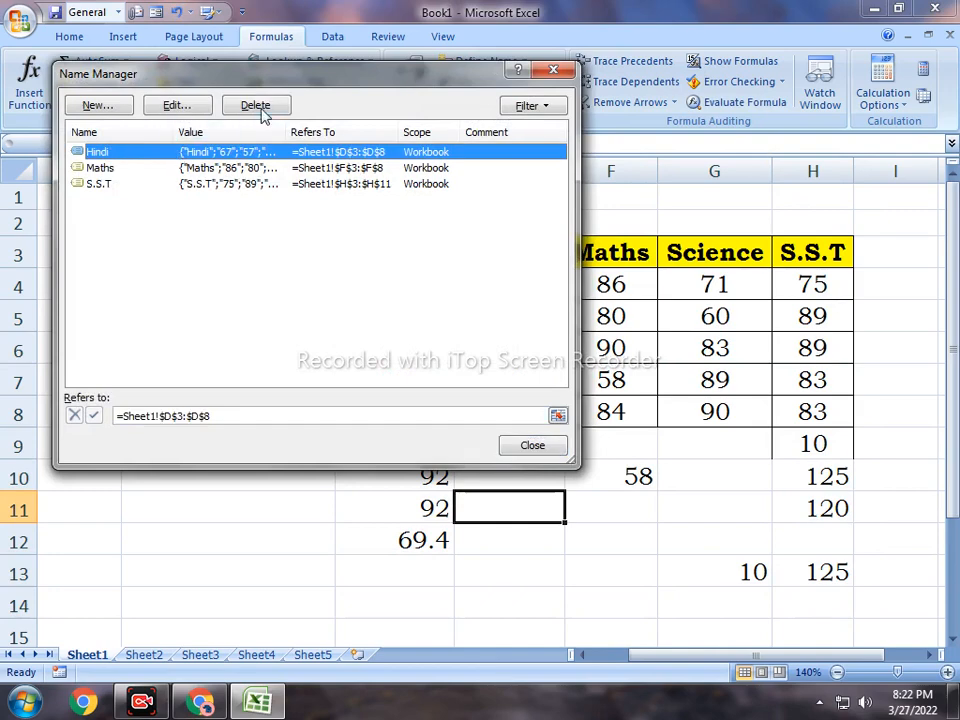
{"action": "left_click", "coordinate": [255, 105]}
{"action": "left_click", "coordinate": [441, 396]}
{"action": "left_click", "coordinate": [110, 168]}
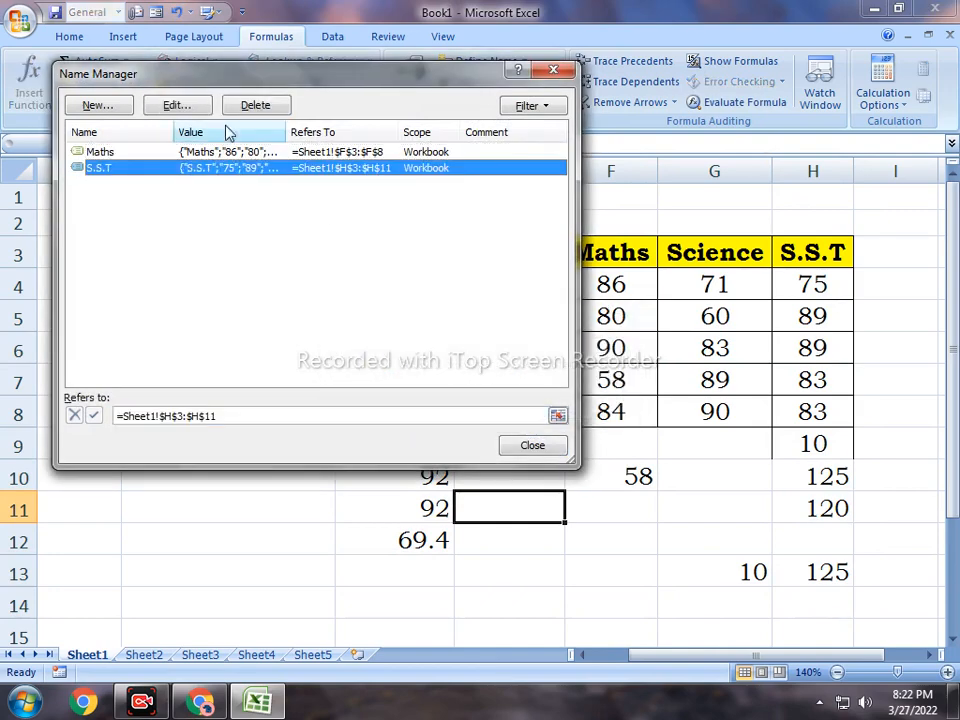
{"action": "left_click", "coordinate": [255, 105]}
{"action": "left_click", "coordinate": [441, 398]}
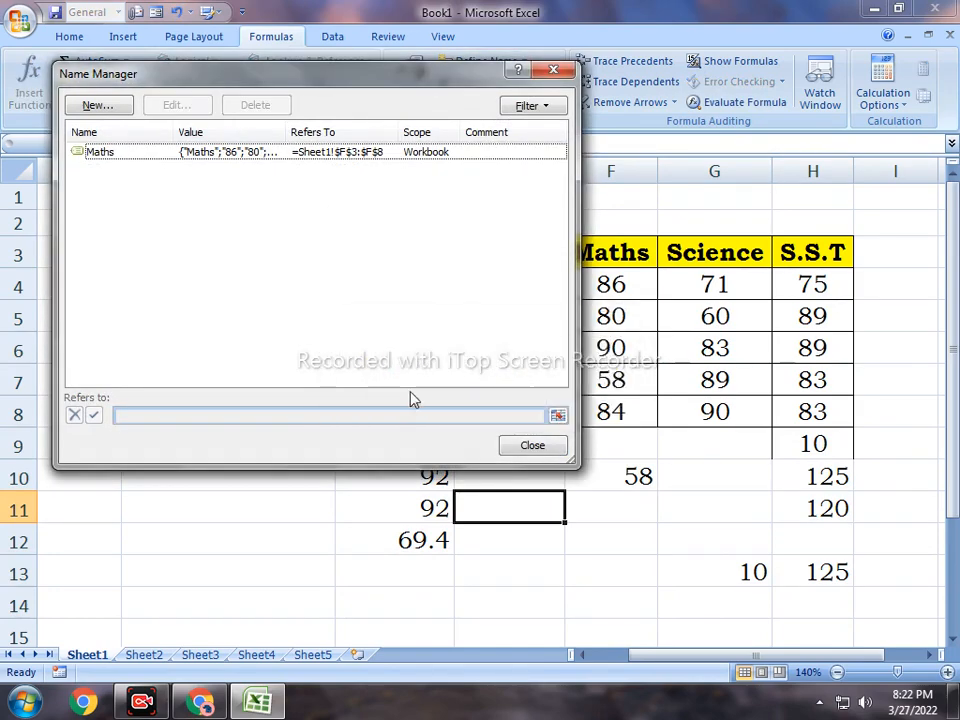
{"action": "left_click", "coordinate": [318, 153]}
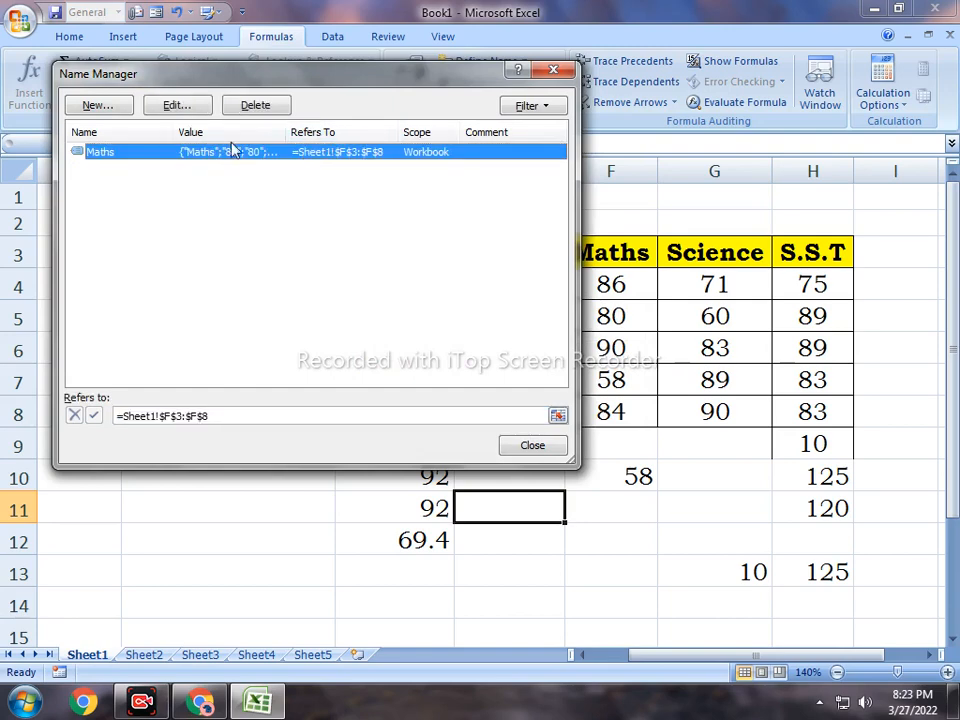
{"action": "left_click", "coordinate": [255, 105]}
{"action": "left_click", "coordinate": [439, 397]}
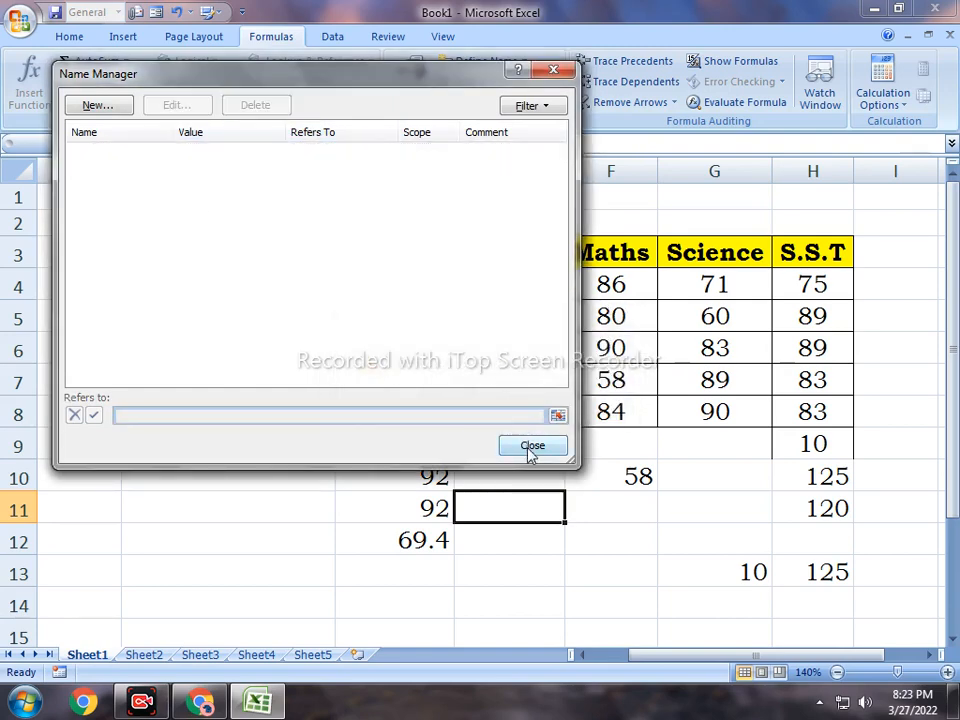
{"action": "left_click", "coordinate": [530, 449]}
Step: Examine the MAX, MIN and AVERAGE formula cells below the table that used the deleted names
{"action": "left_click", "coordinate": [650, 505]}
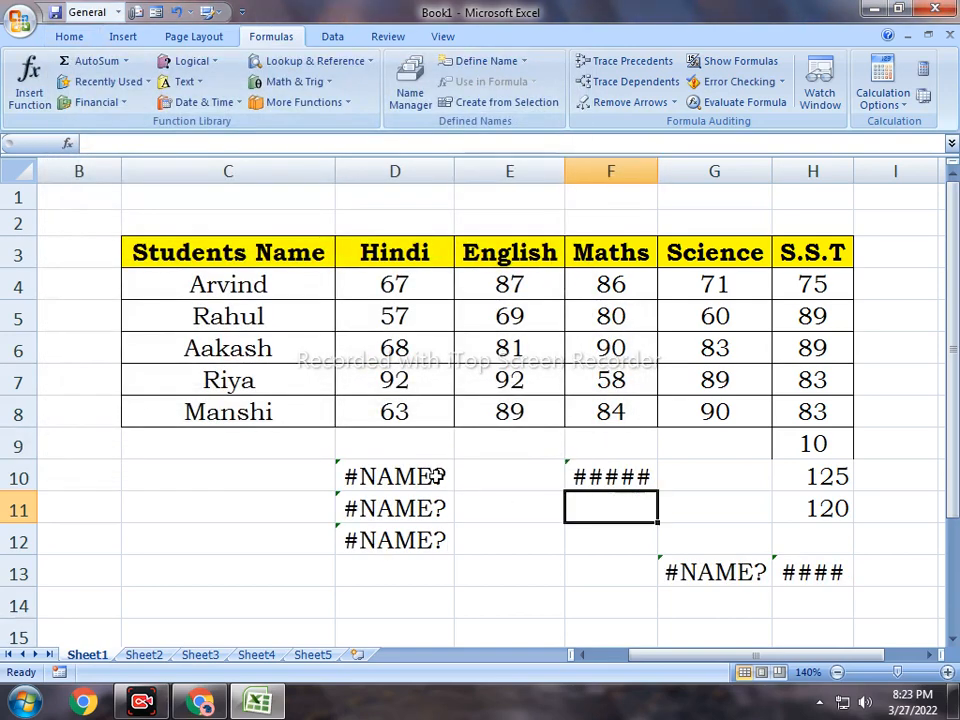
{"action": "left_click_drag", "start_coordinate": [395, 443], "coordinate": [836, 598]}
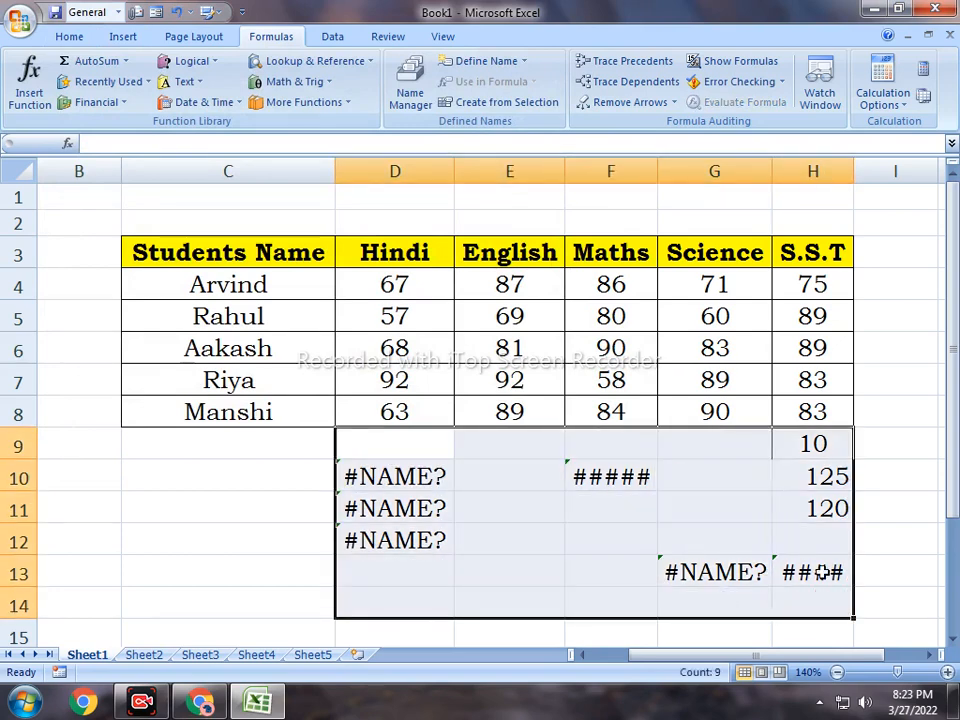
{"action": "left_click_drag", "start_coordinate": [409, 476], "coordinate": [437, 546]}
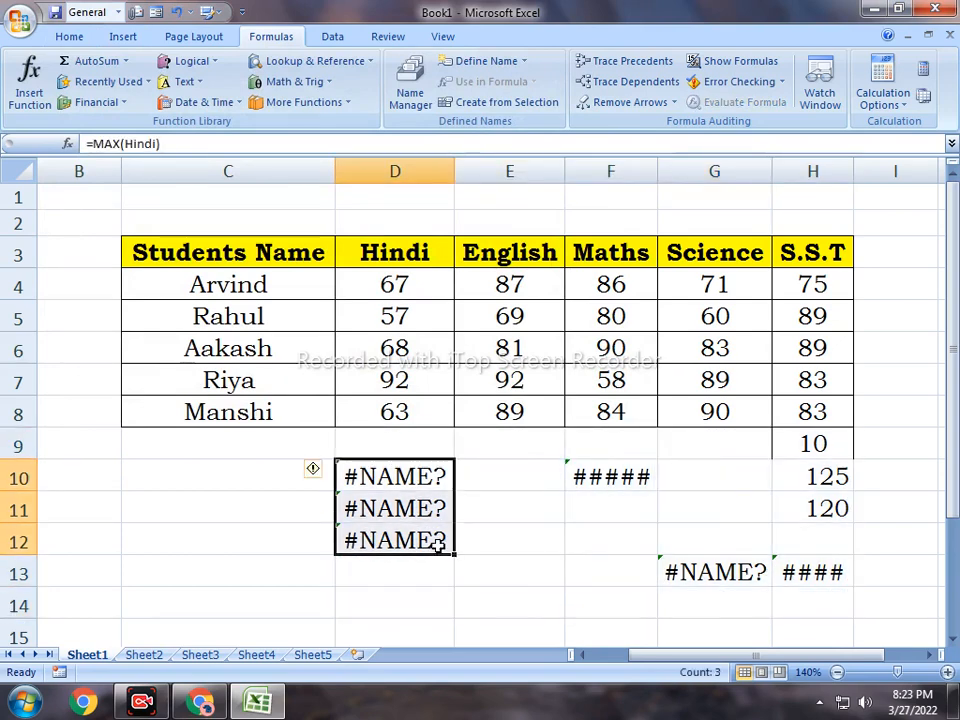
{"action": "left_click", "coordinate": [609, 477]}
{"action": "left_click", "coordinate": [750, 580]}
{"action": "left_click", "coordinate": [797, 574]}
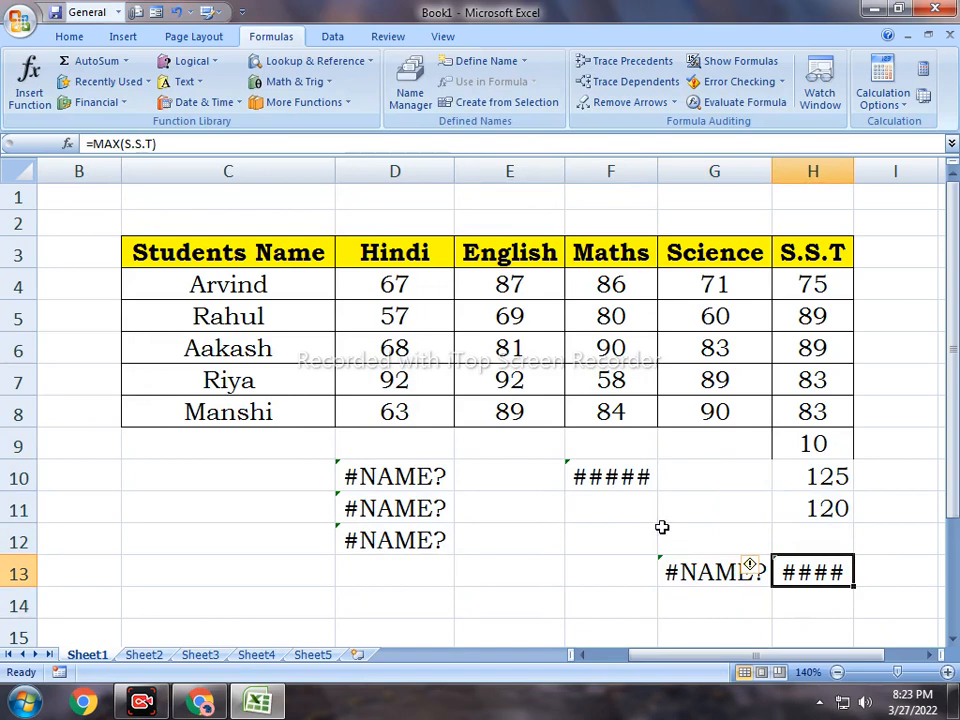
{"action": "left_click", "coordinate": [598, 473]}
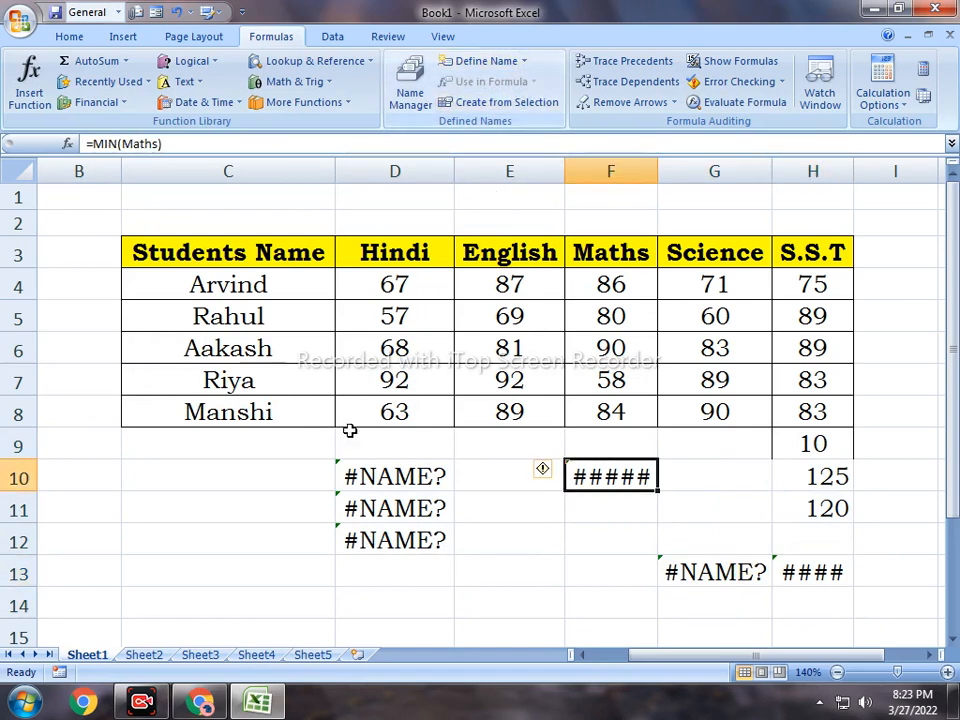
{"action": "left_click_drag", "start_coordinate": [829, 584], "coordinate": [401, 467]}
{"action": "left_click", "coordinate": [592, 502]}
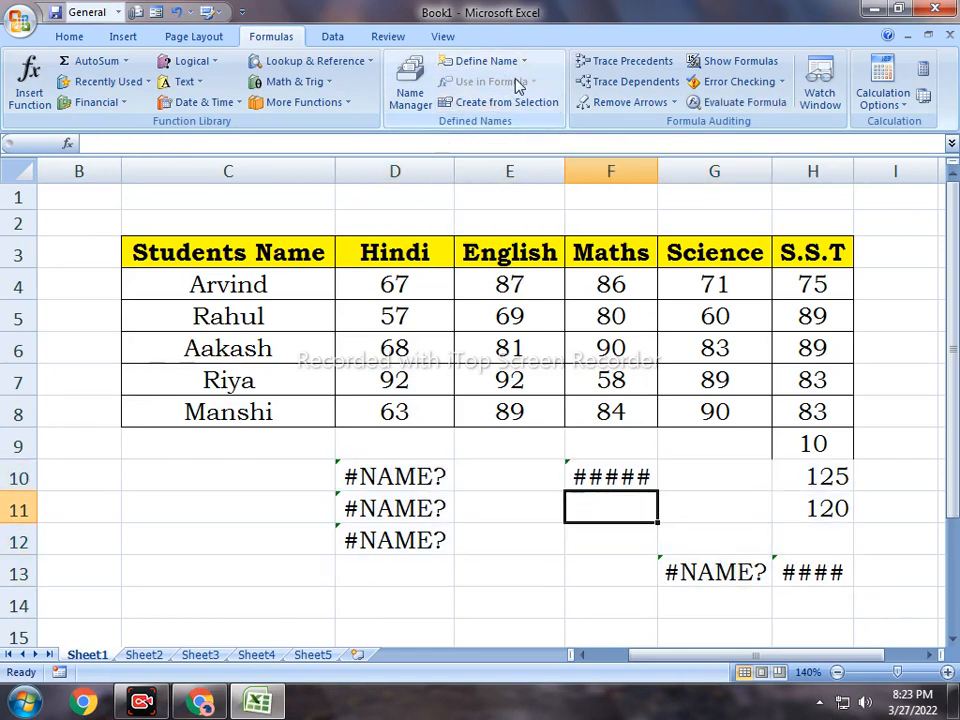
{"action": "left_click", "coordinate": [378, 530]}
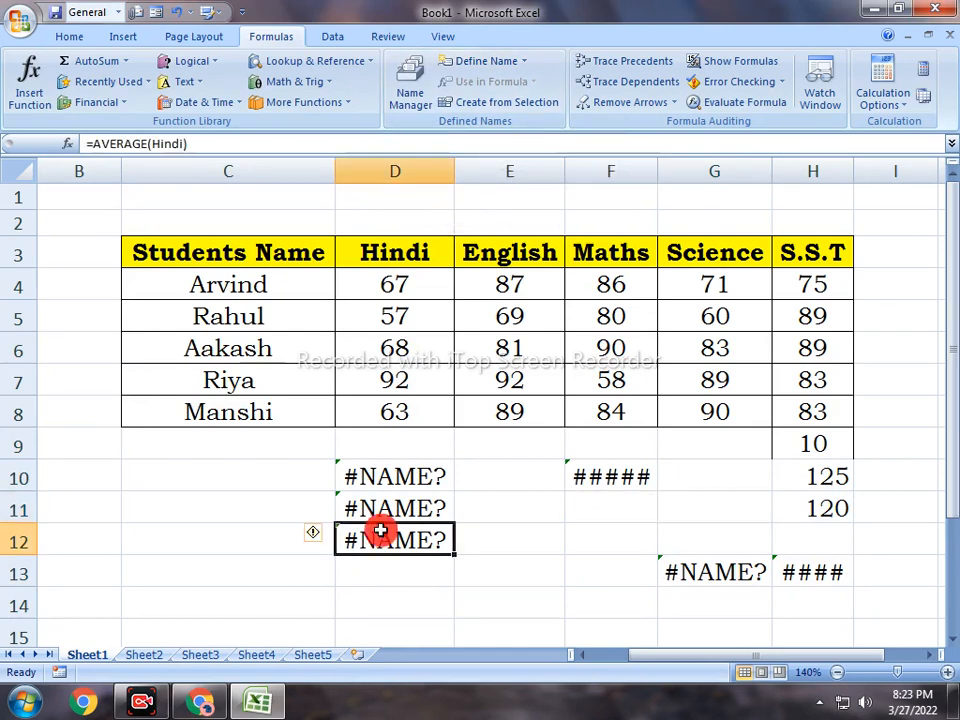
Step: Clear the contents of C9:H14 below the marks table
{"action": "left_click_drag", "start_coordinate": [289, 437], "coordinate": [853, 602]}
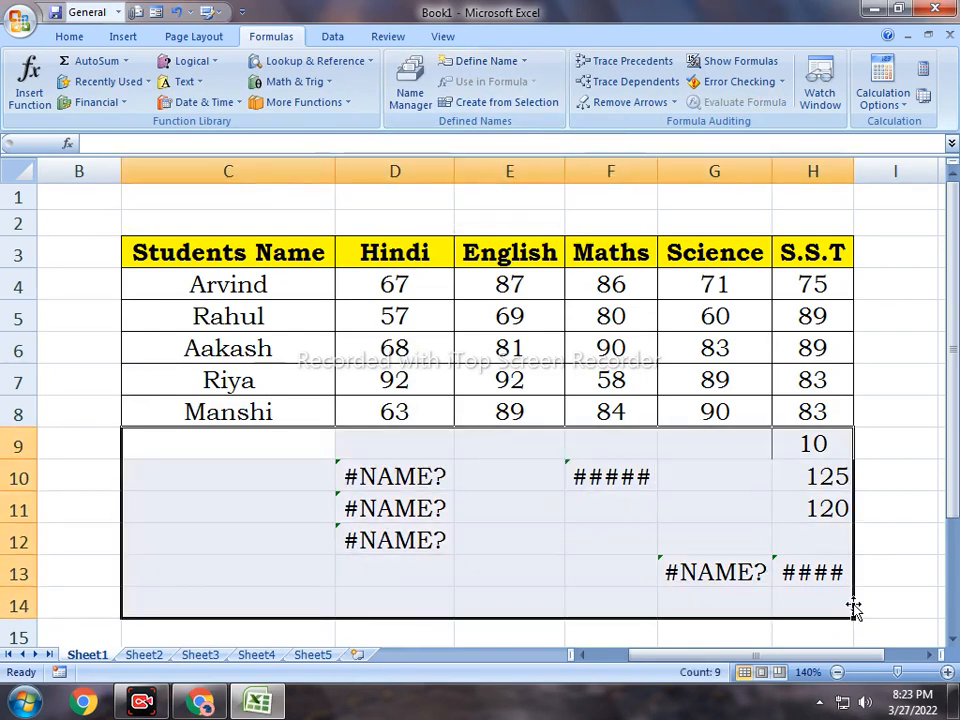
{"action": "key", "text": "Delete"}
{"action": "left_click", "coordinate": [825, 478]}
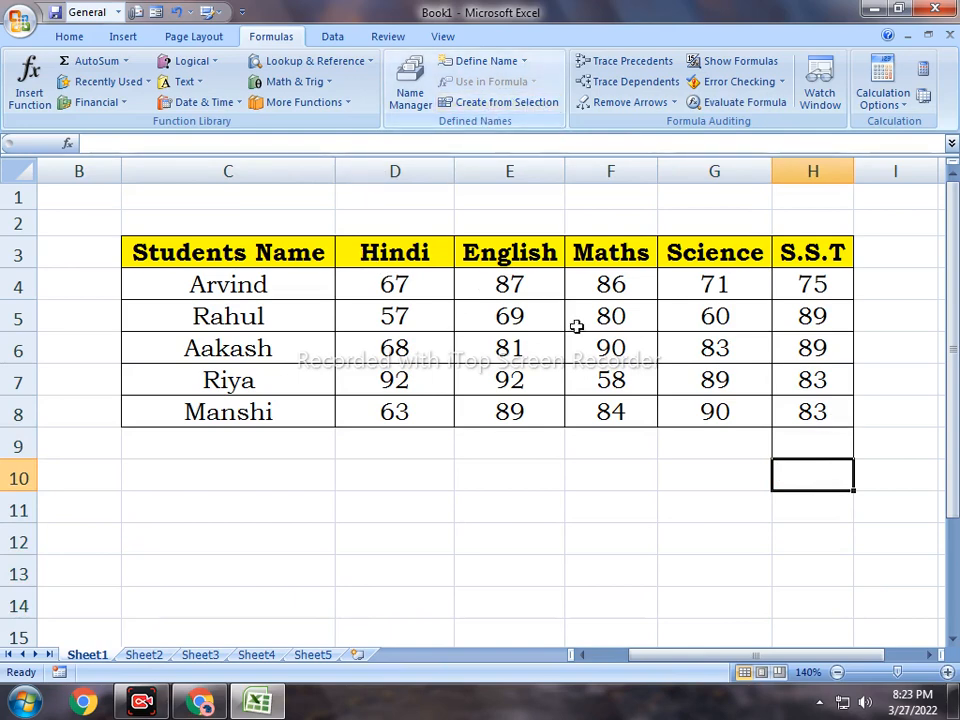
Step: Create names for all subject columns at once from the selection D3:H8, using the top row as the names
{"action": "left_click_drag", "start_coordinate": [240, 251], "coordinate": [851, 411]}
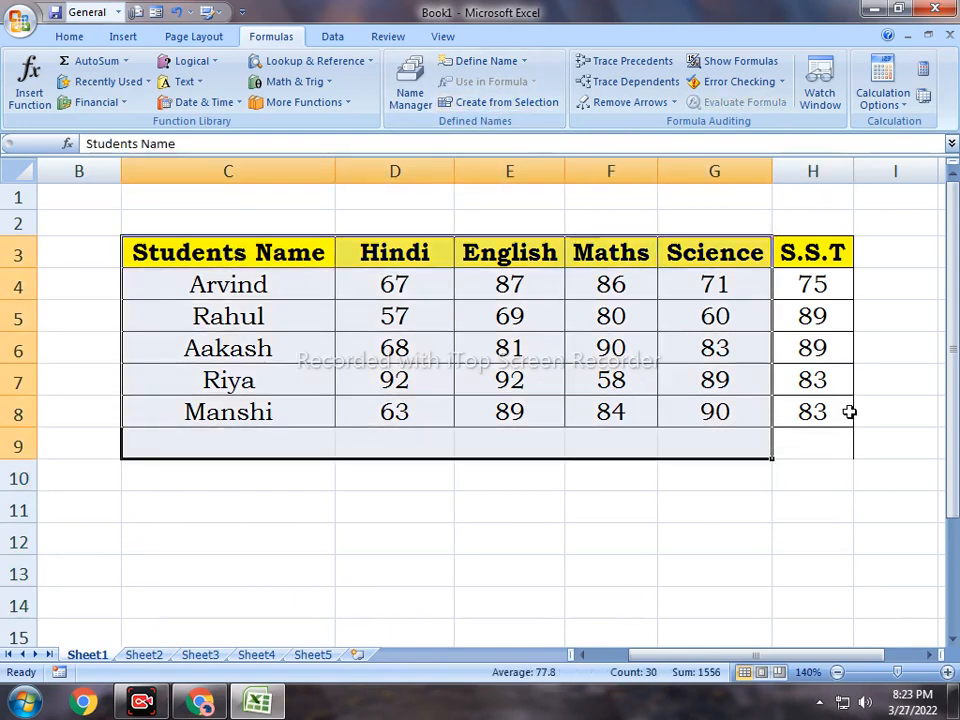
{"action": "left_click", "coordinate": [851, 411]}
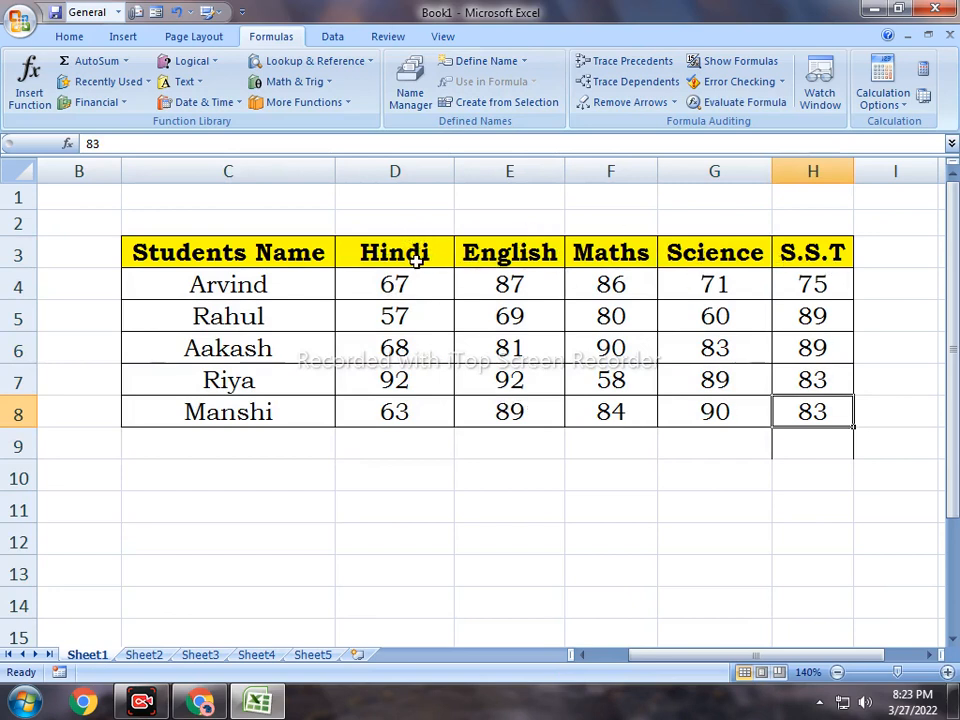
{"action": "left_click_drag", "start_coordinate": [393, 251], "coordinate": [801, 413]}
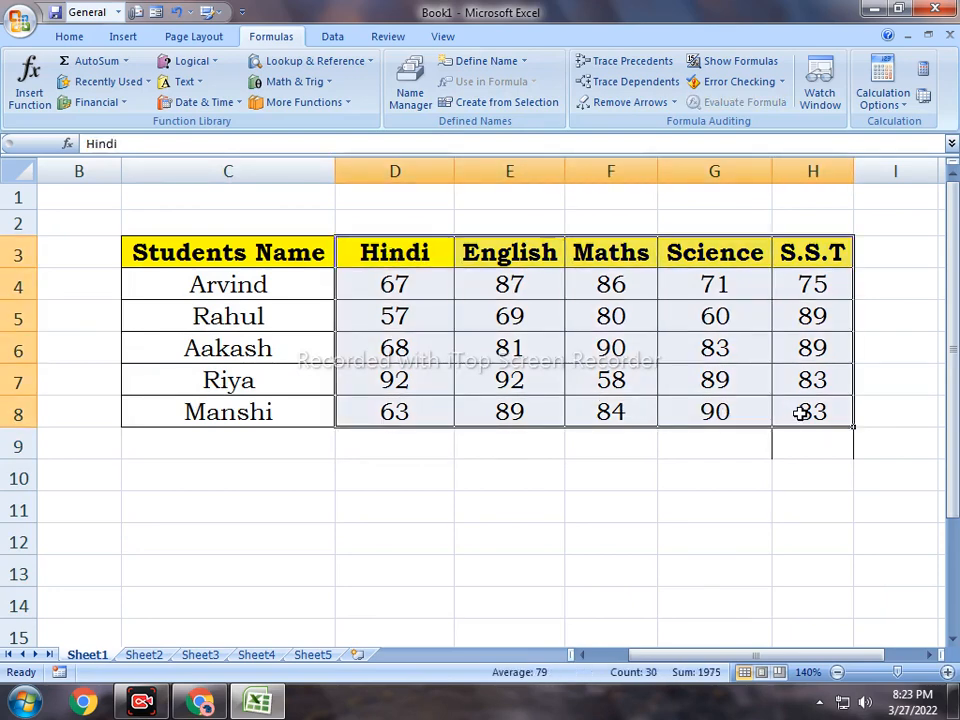
{"action": "left_click", "coordinate": [505, 105]}
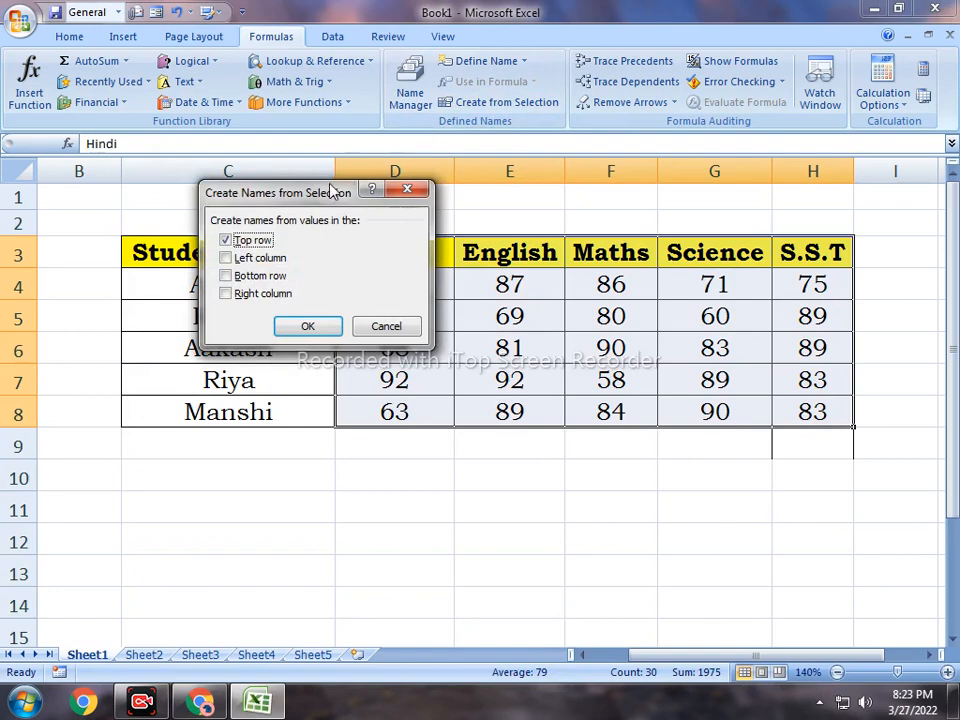
{"action": "left_click_drag", "start_coordinate": [328, 189], "coordinate": [213, 71]}
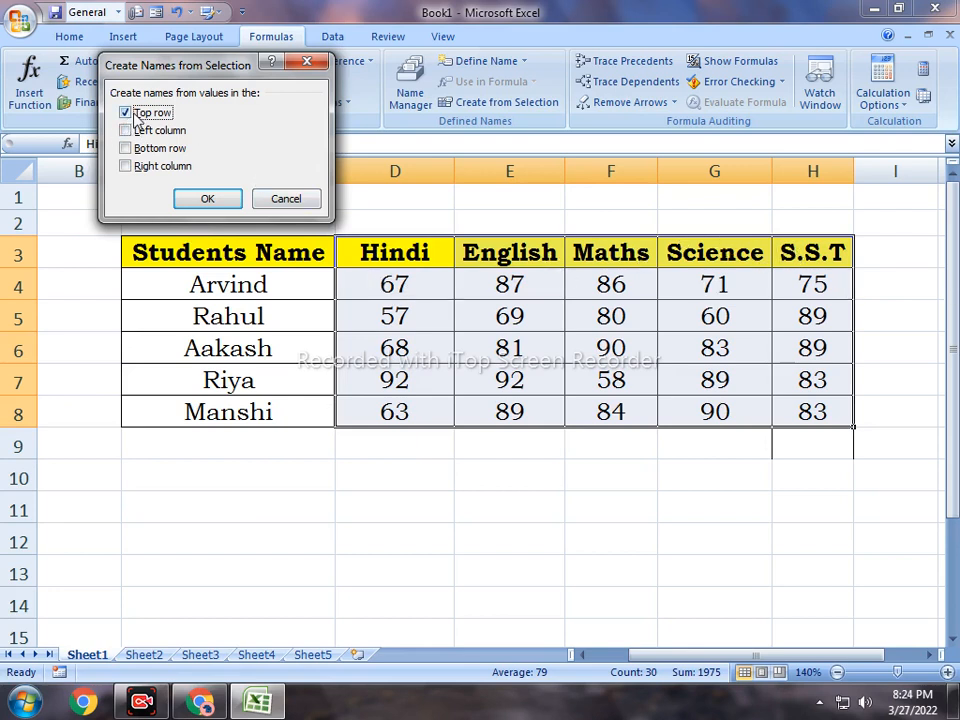
{"action": "left_click", "coordinate": [207, 200]}
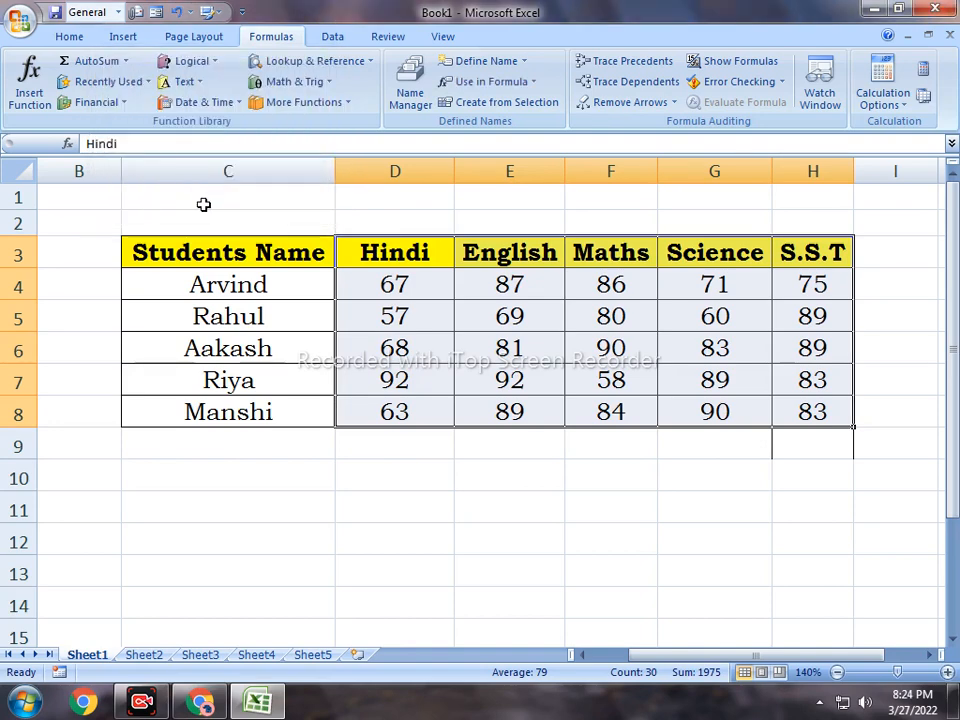
{"action": "left_click", "coordinate": [579, 497]}
{"action": "left_click_drag", "start_coordinate": [410, 252], "coordinate": [830, 412]}
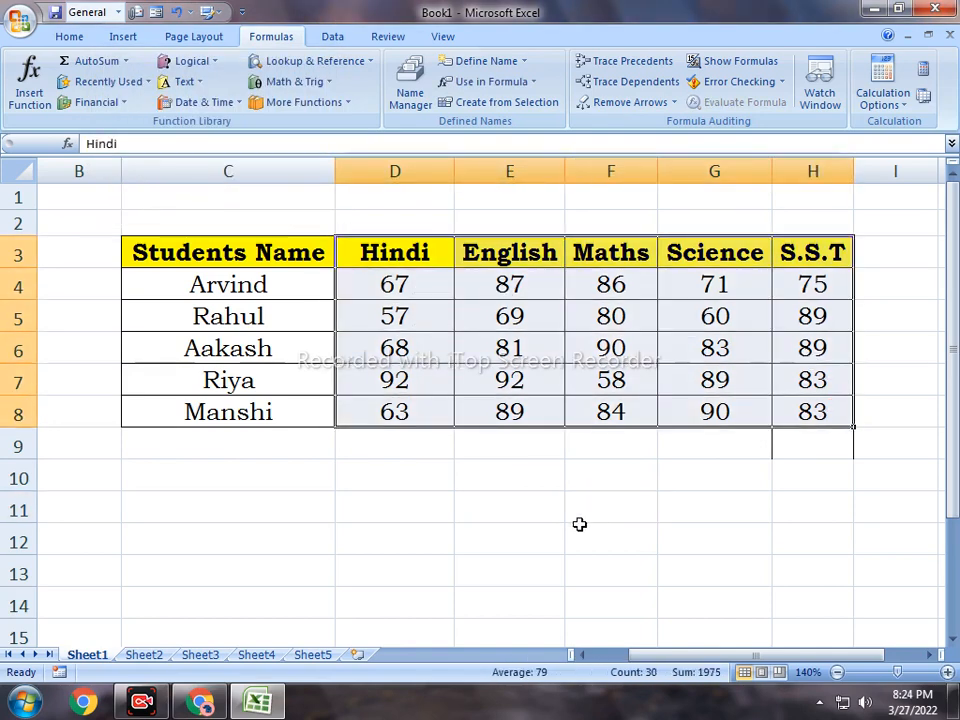
{"action": "left_click", "coordinate": [585, 535]}
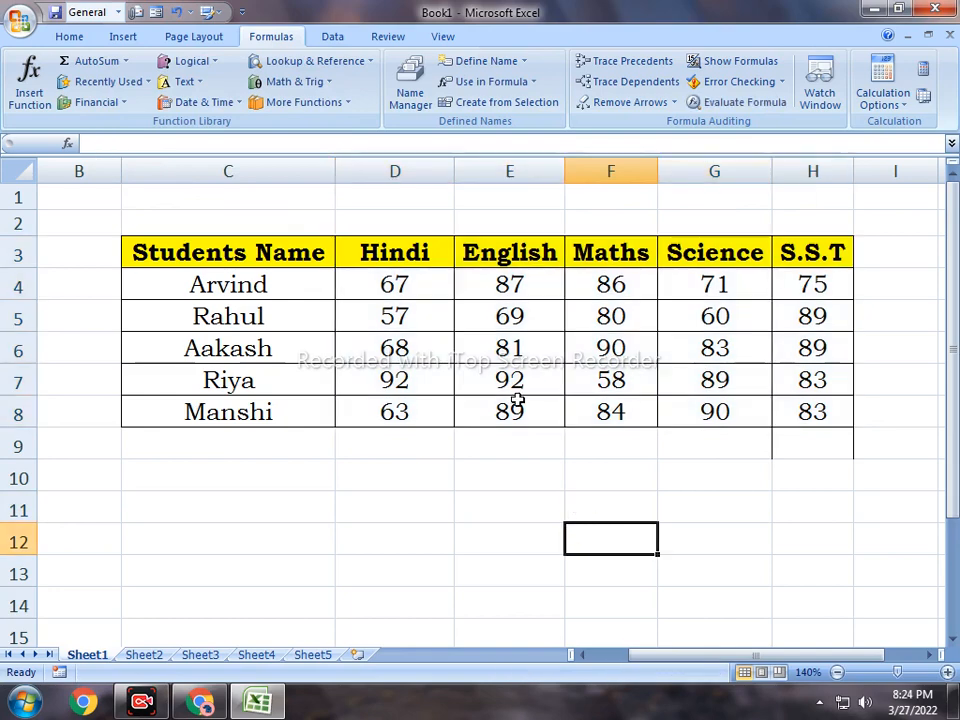
Step: Enter =AVERAGE(English) in D10, inserting English from the list of defined names
{"action": "left_click", "coordinate": [537, 84]}
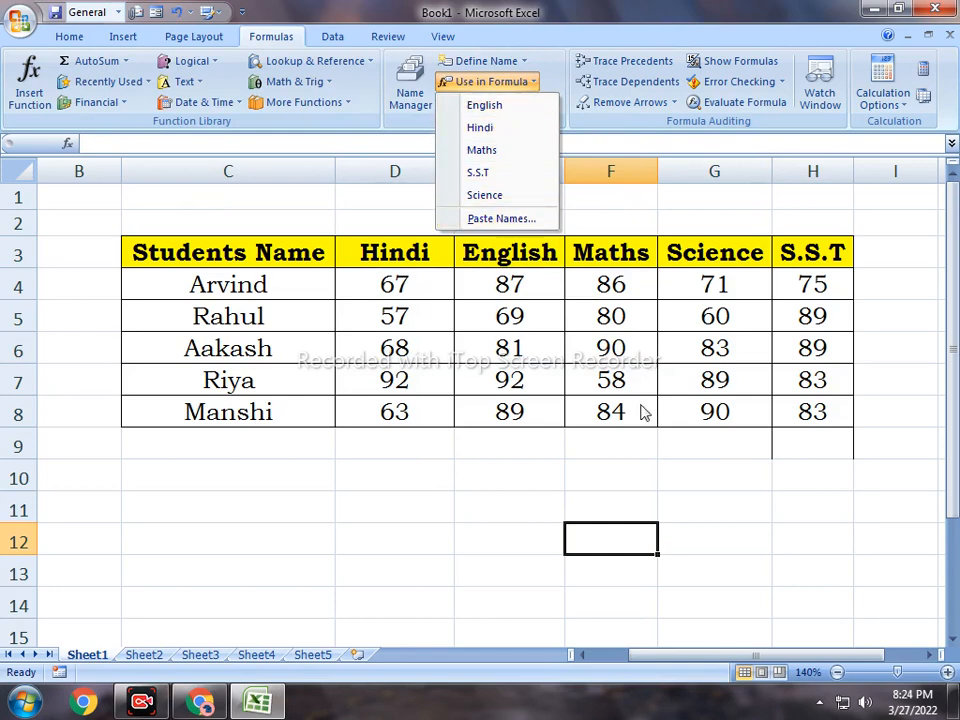
{"action": "left_click", "coordinate": [437, 479]}
{"action": "type", "text": "=ave"}
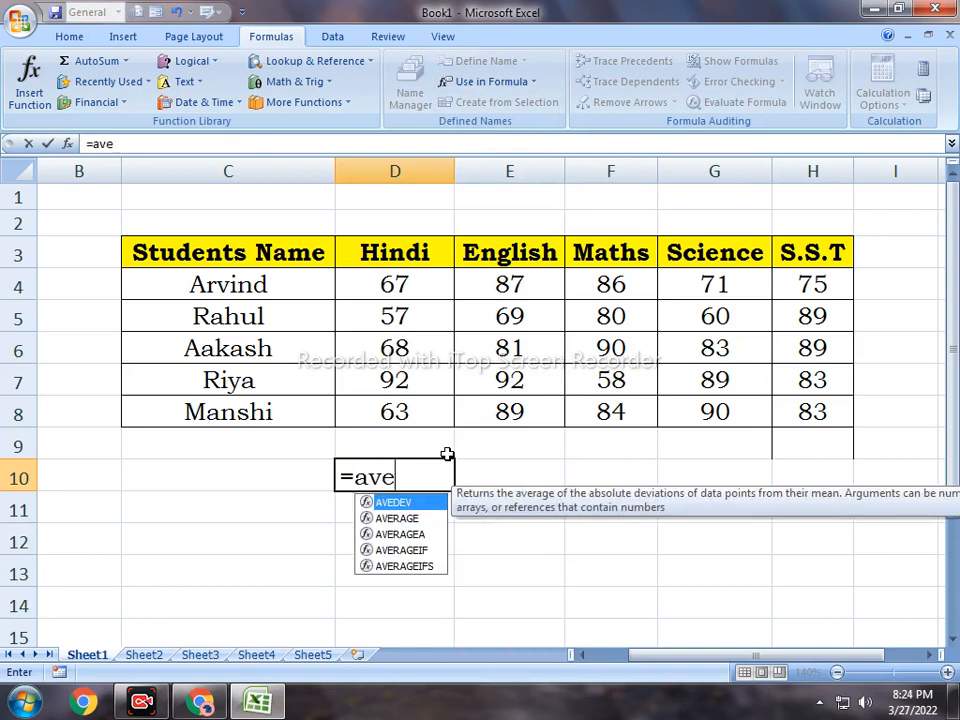
{"action": "key", "text": "Down"}
{"action": "key", "text": "Tab"}
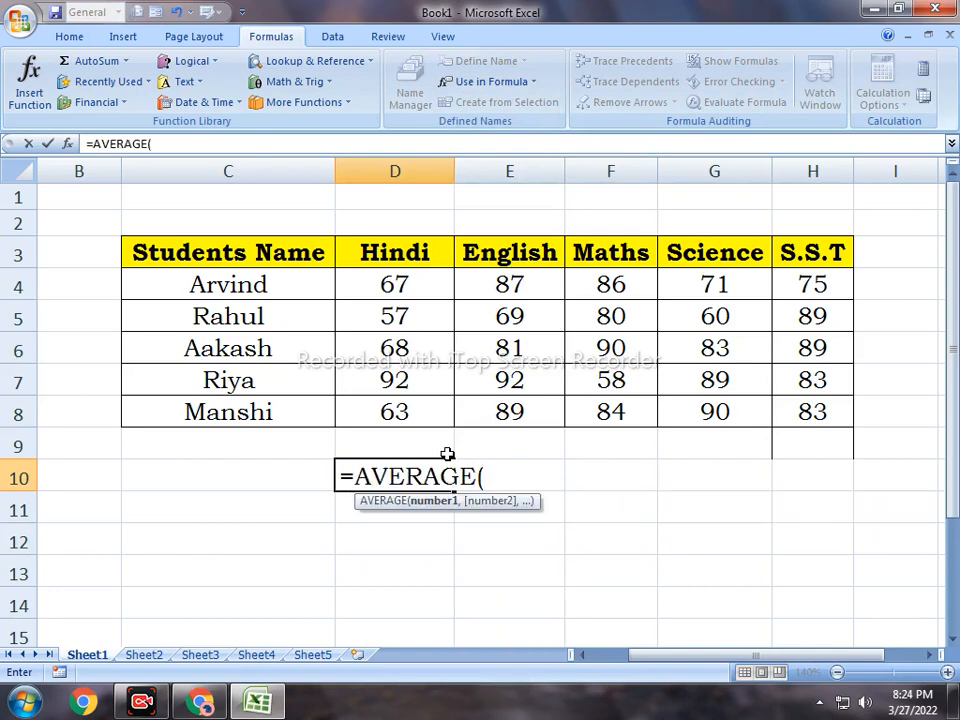
{"action": "left_click", "coordinate": [520, 82]}
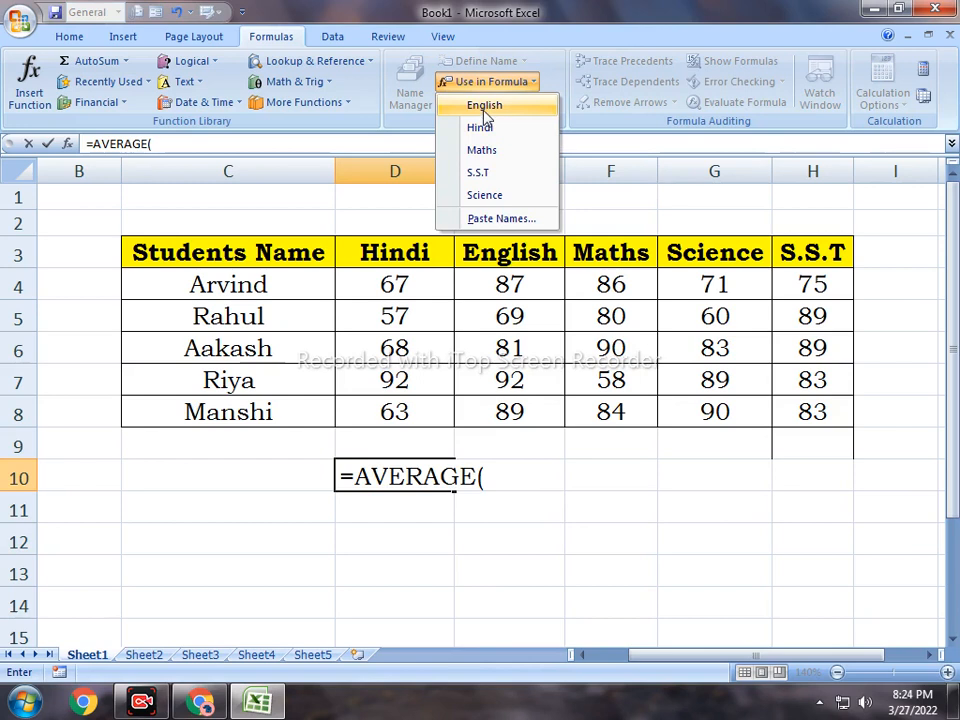
{"action": "left_click", "coordinate": [485, 106]}
{"action": "type", "text": ")"}
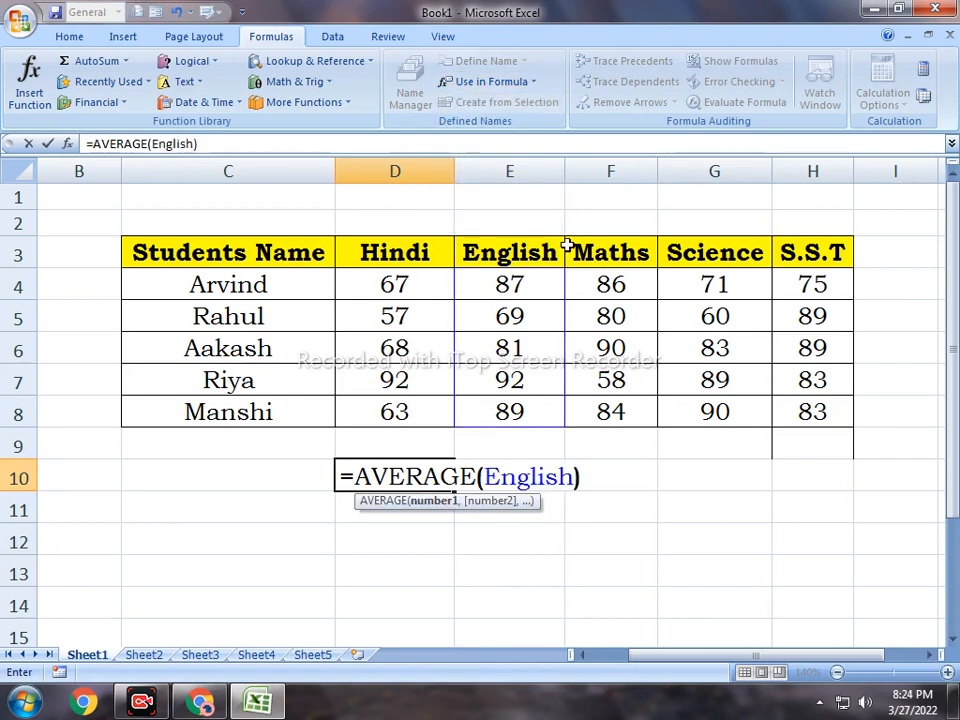
{"action": "key", "text": "Return"}
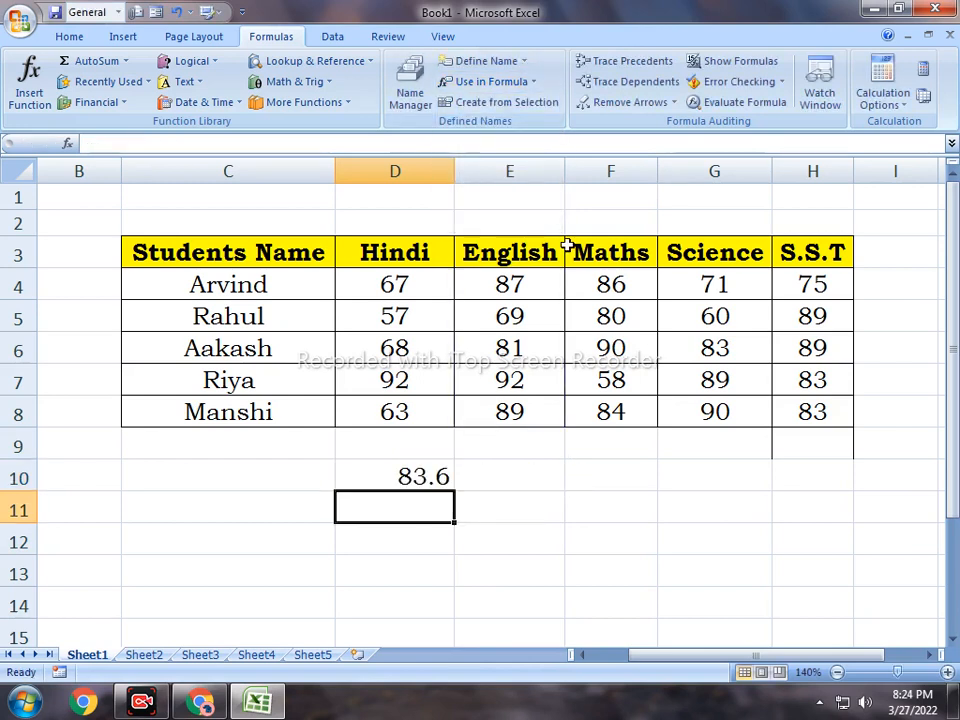
Step: Enter =MAX(Hindi) in E11, inserting Hindi from the list of defined names, and check it against the Hindi marks
{"action": "left_click", "coordinate": [407, 480]}
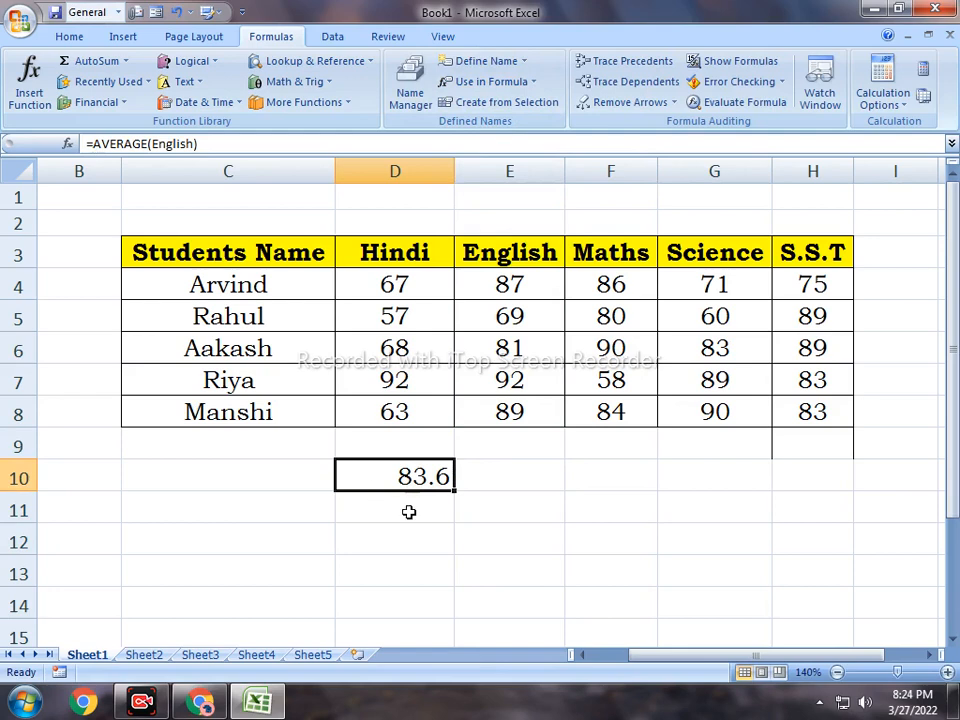
{"action": "left_click", "coordinate": [540, 506]}
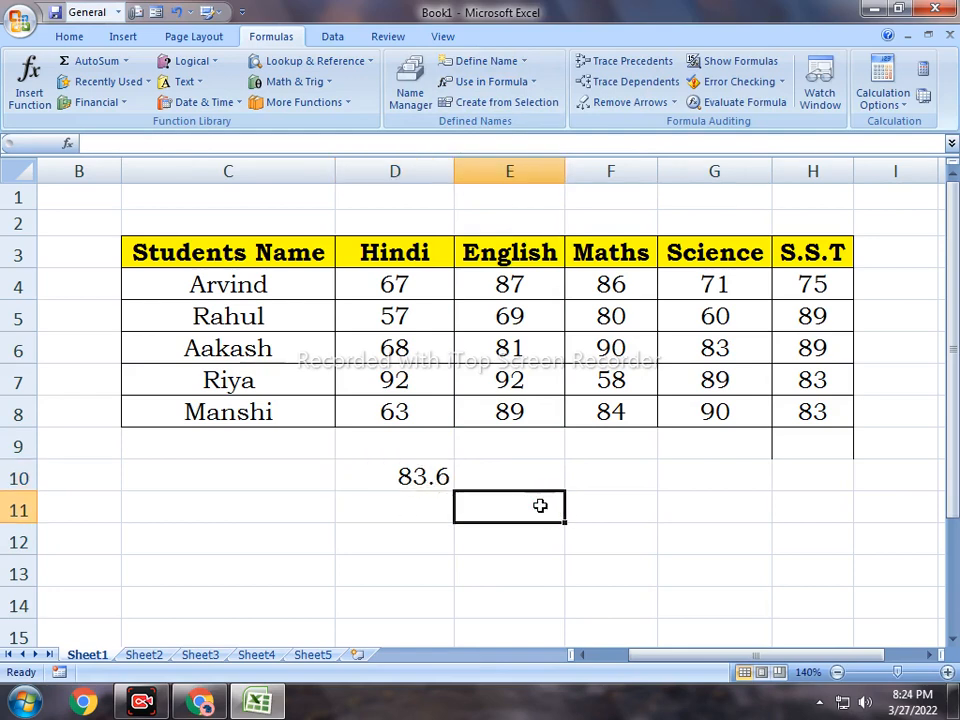
{"action": "type", "text": "=ma"}
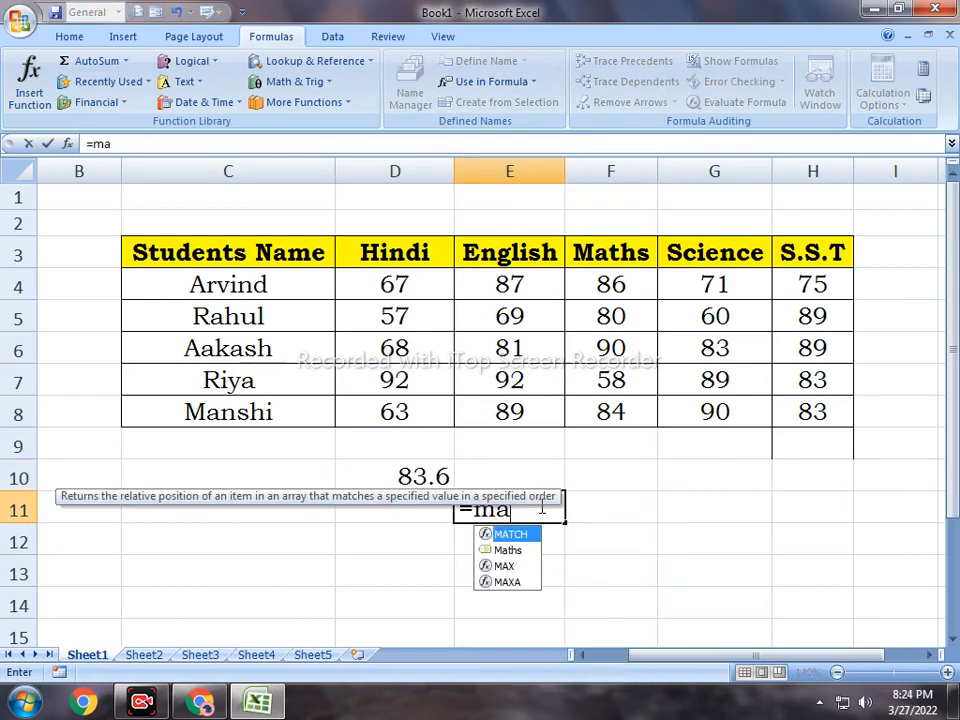
{"action": "type", "text": "x"}
{"action": "key", "text": "Tab"}
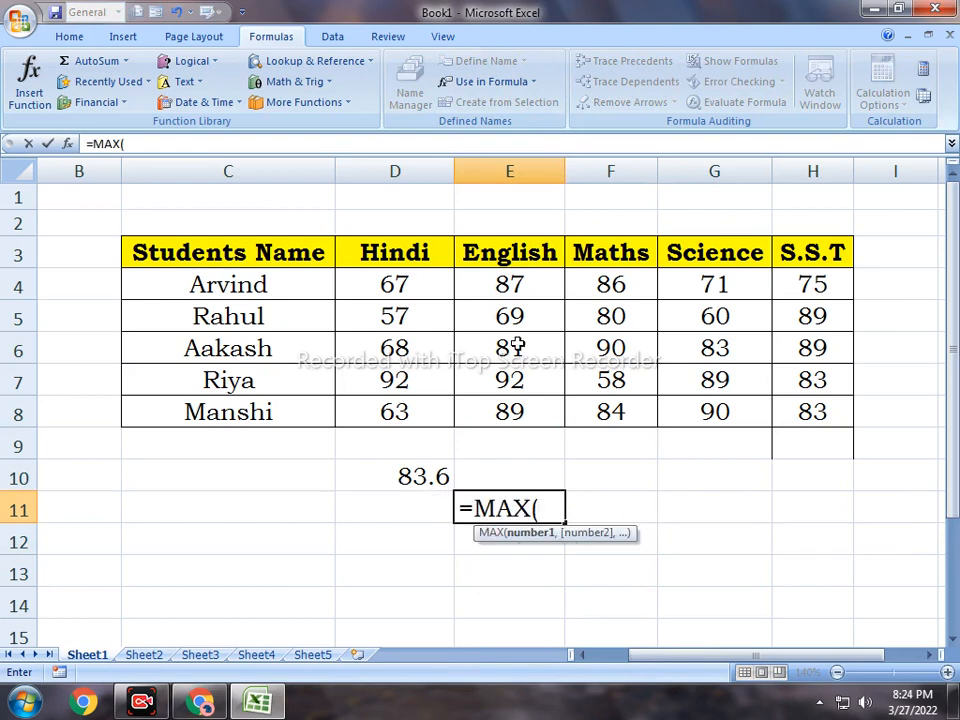
{"action": "left_click", "coordinate": [488, 81]}
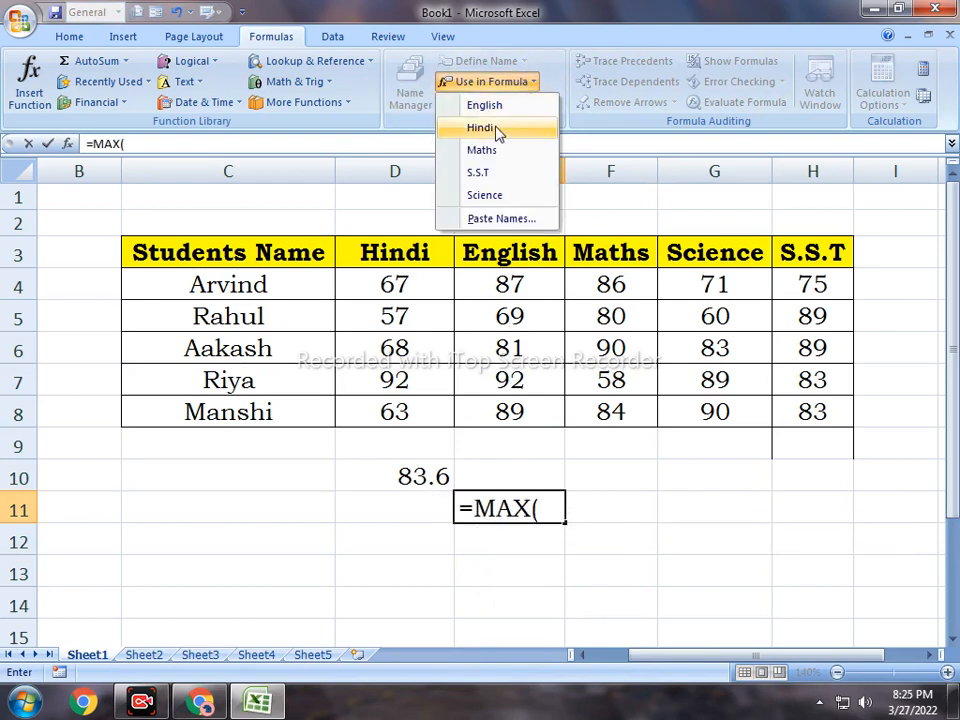
{"action": "left_click", "coordinate": [529, 127]}
{"action": "type", "text": ")"}
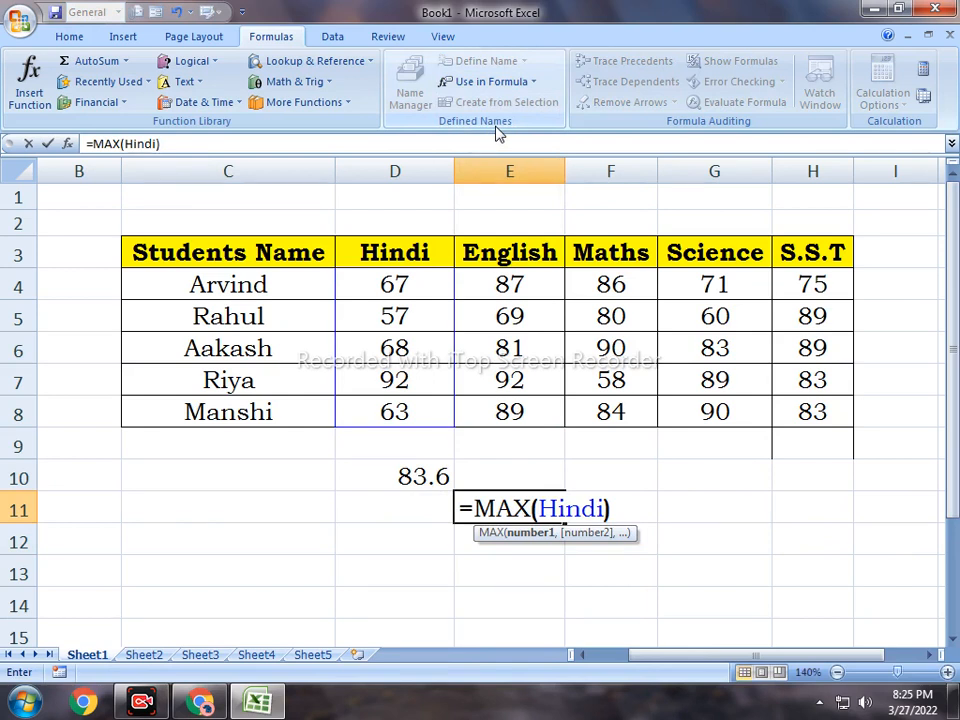
{"action": "key", "text": "Return"}
{"action": "left_click", "coordinate": [553, 503]}
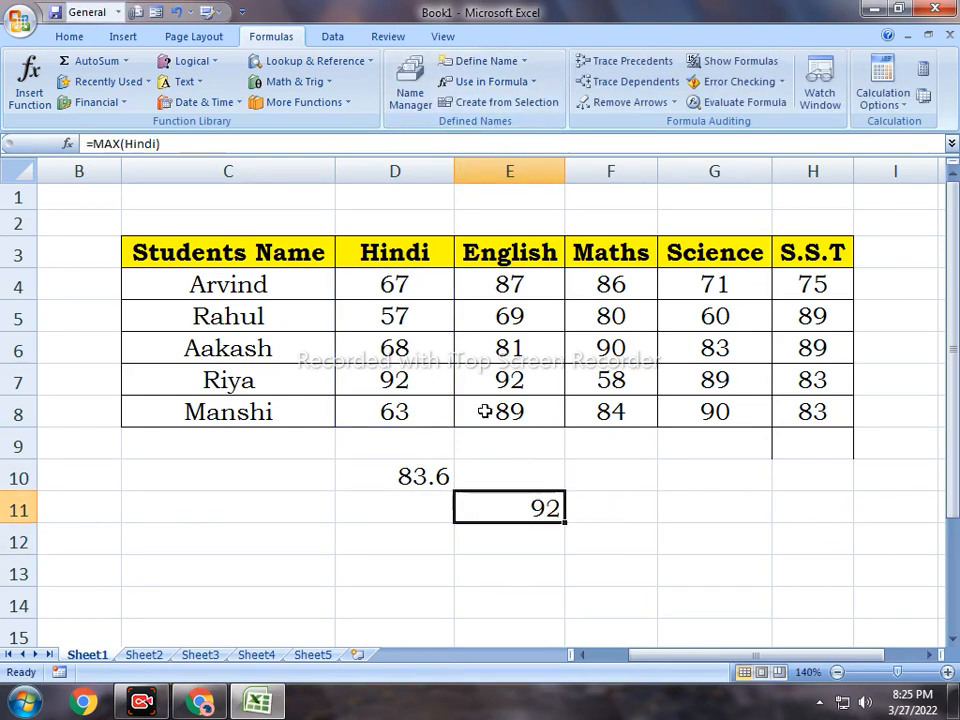
{"action": "left_click", "coordinate": [408, 378]}
{"action": "left_click", "coordinate": [550, 513]}
{"action": "left_click_drag", "start_coordinate": [415, 283], "coordinate": [428, 401]}
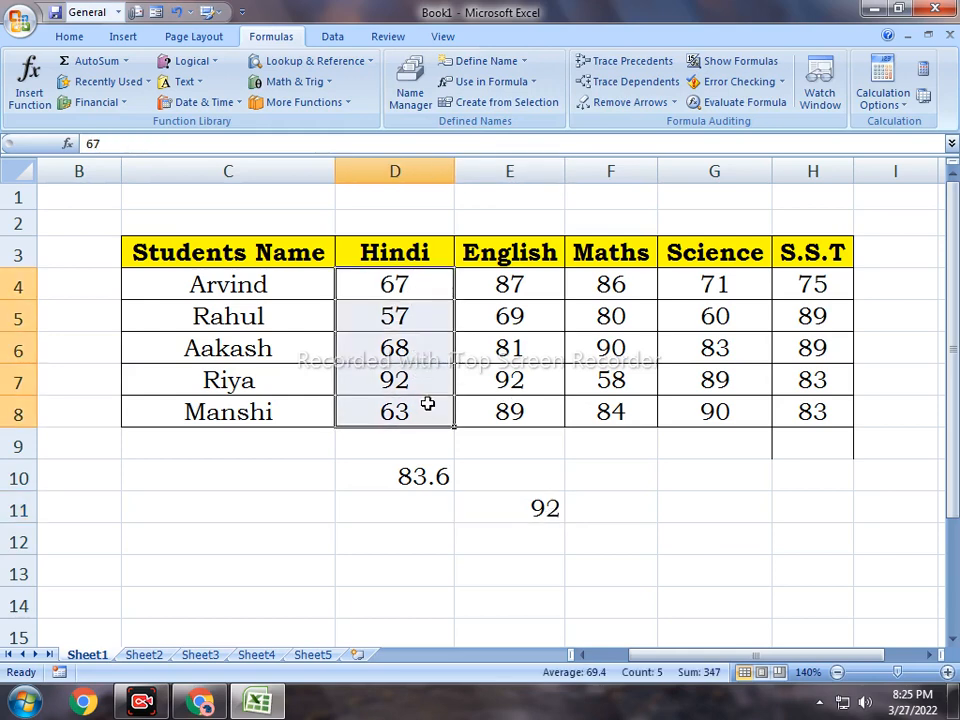
{"action": "left_click_drag", "start_coordinate": [538, 281], "coordinate": [529, 381]}
{"action": "left_click_drag", "start_coordinate": [620, 277], "coordinate": [634, 414]}
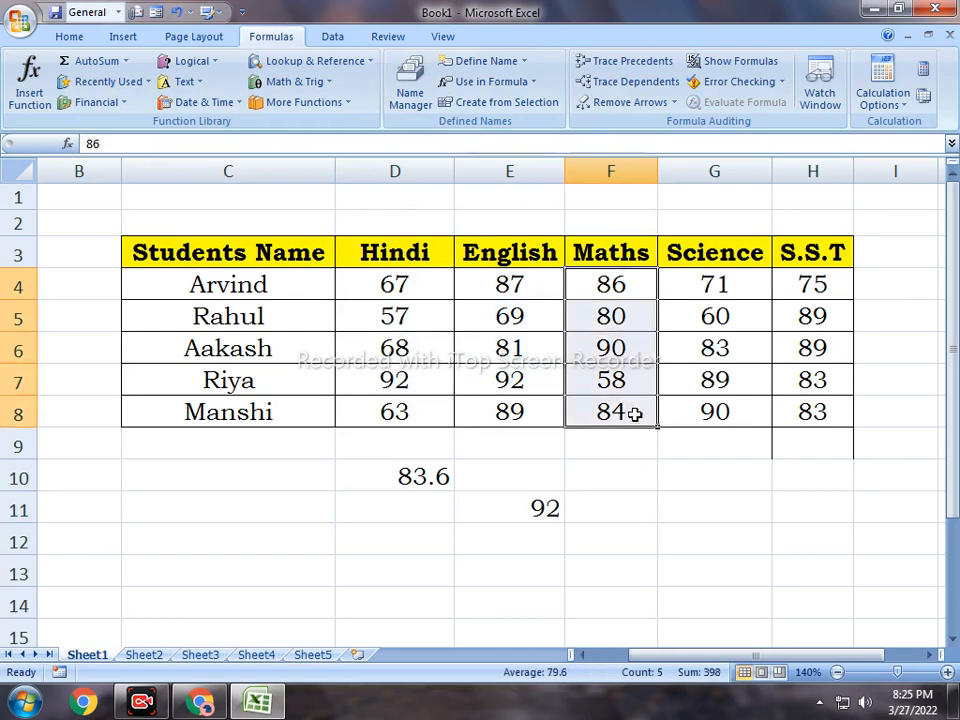
{"action": "left_click", "coordinate": [604, 251]}
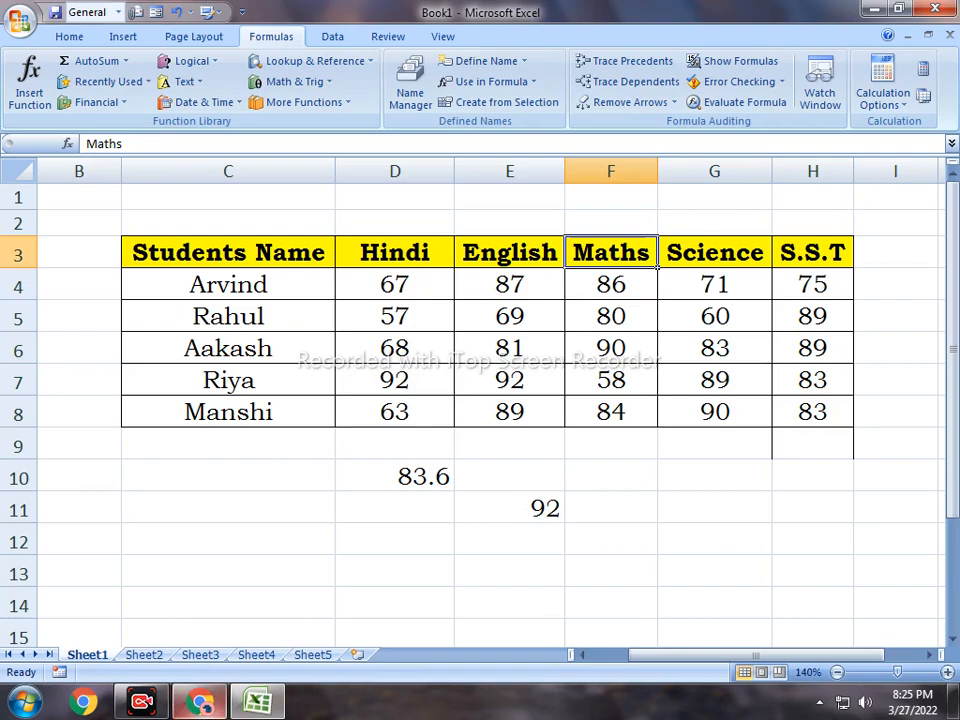
Step: Switch to Chrome to view the YouTube search results for the LAL CHAND Health & Educational Trust channel
{"action": "key", "text": "alt+Tab"}
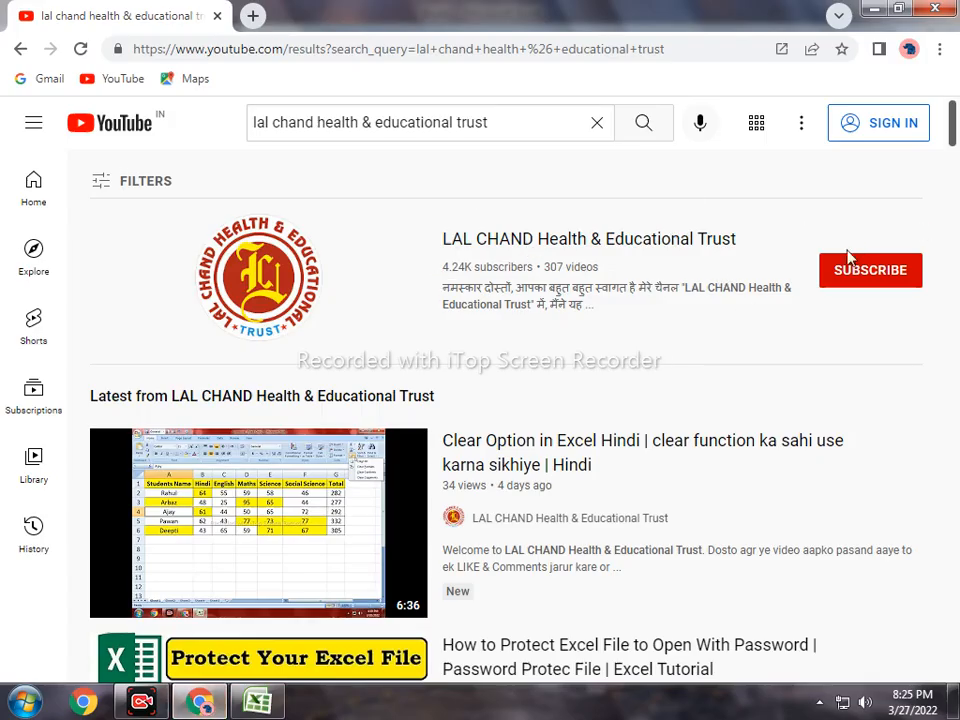